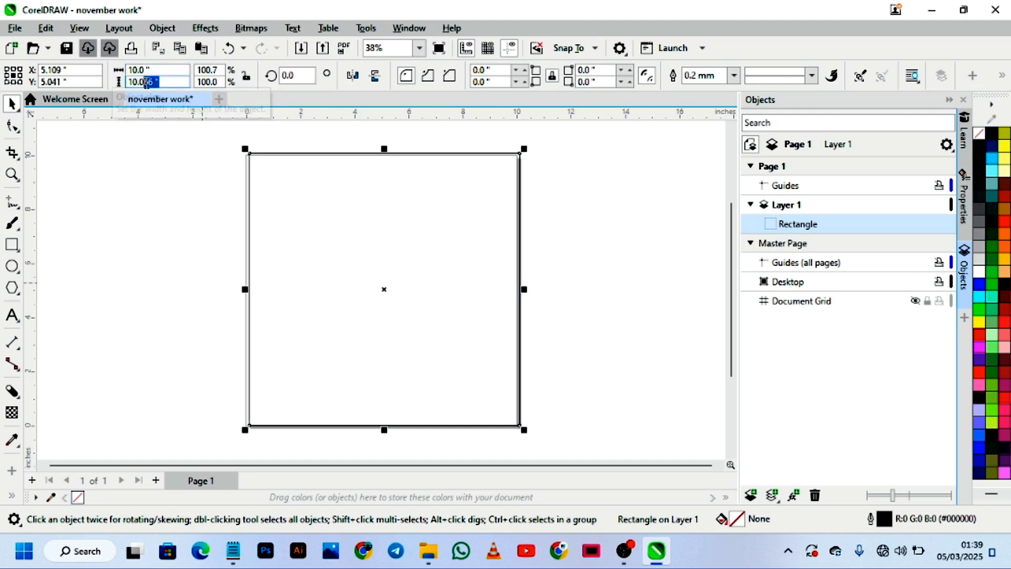
Step: Set the rectangle's height to 10.0 inches and position its centre at X 5.0, Y 5.0 inches
key(BackSpace)
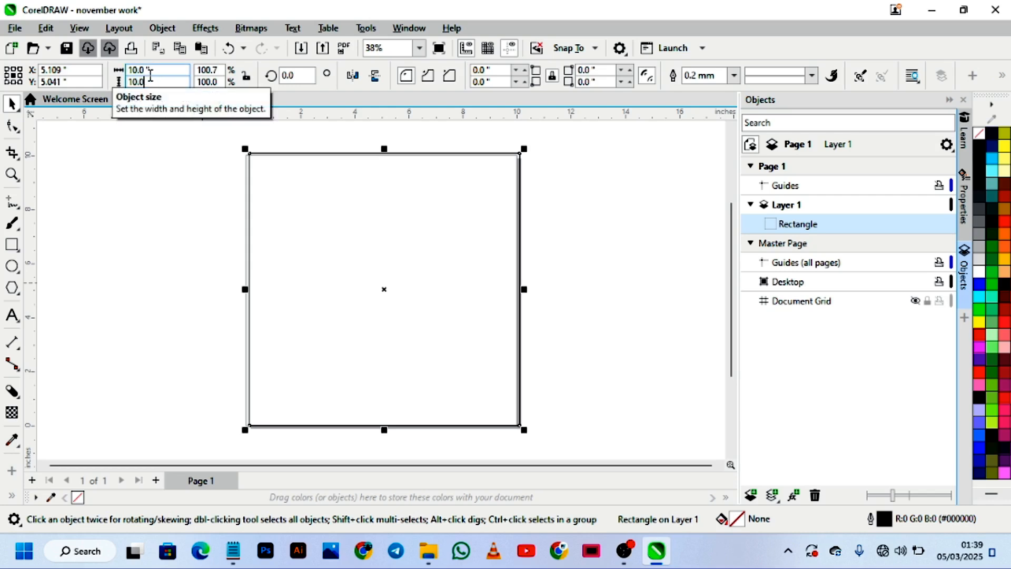
drag(82, 70, 44, 78)
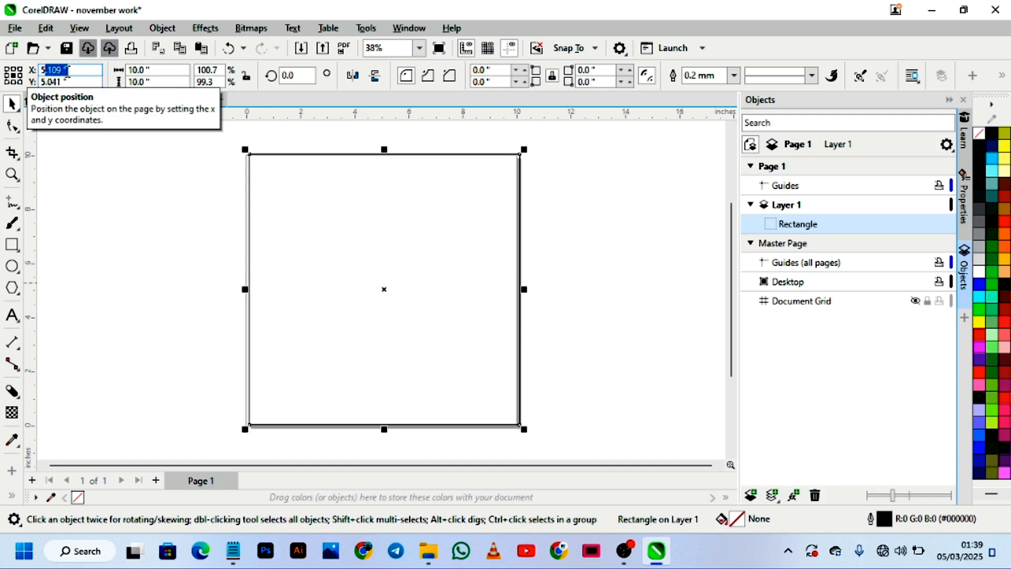
key(BackSpace)
key(Return)
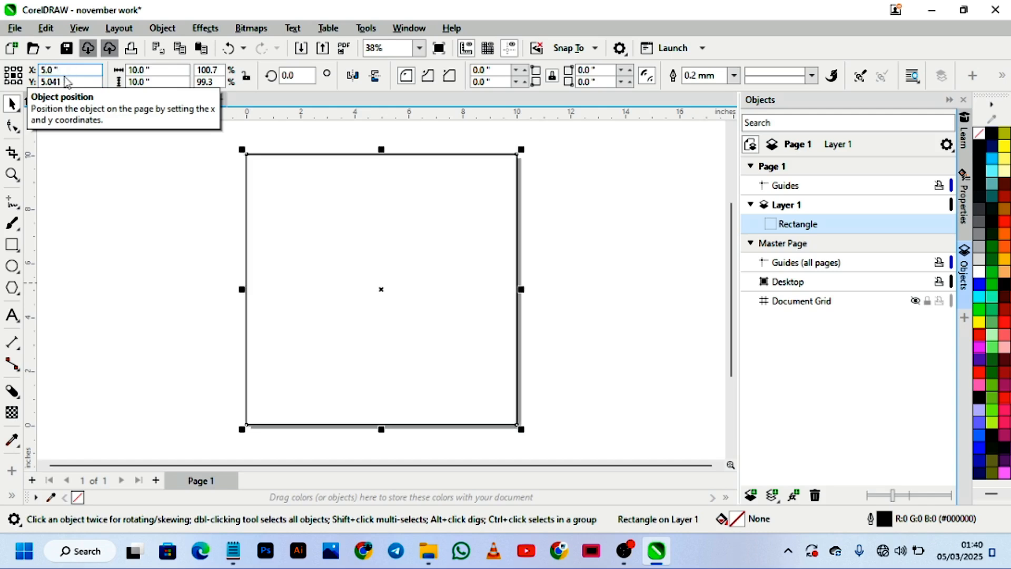
click(76, 83)
drag(61, 83, 50, 84)
key(BackSpace)
text(0)
key(Return)
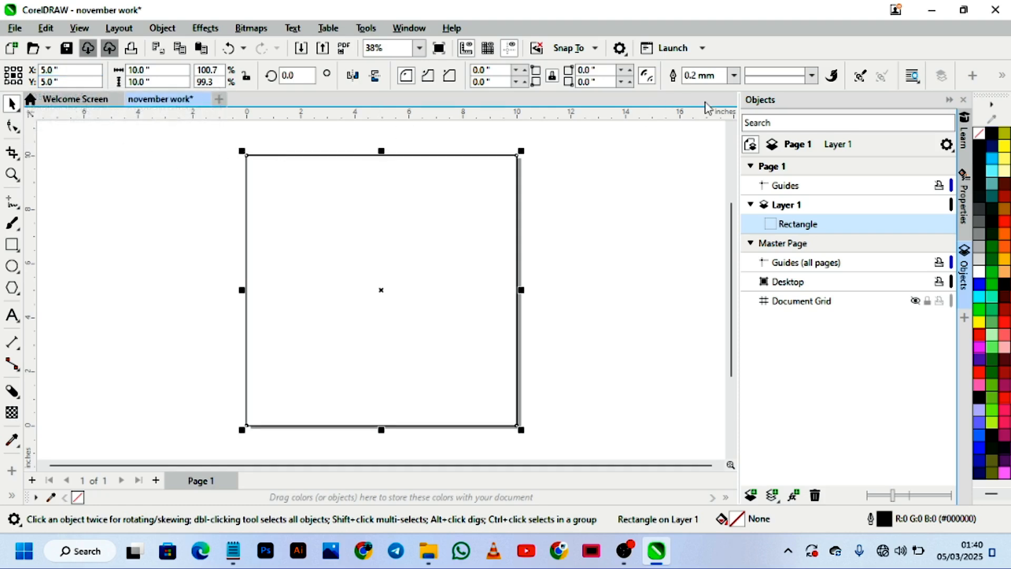
Step: Remove the rectangle's outline and fill it with blue, R:102 G:102 B:204
click(734, 76)
click(694, 85)
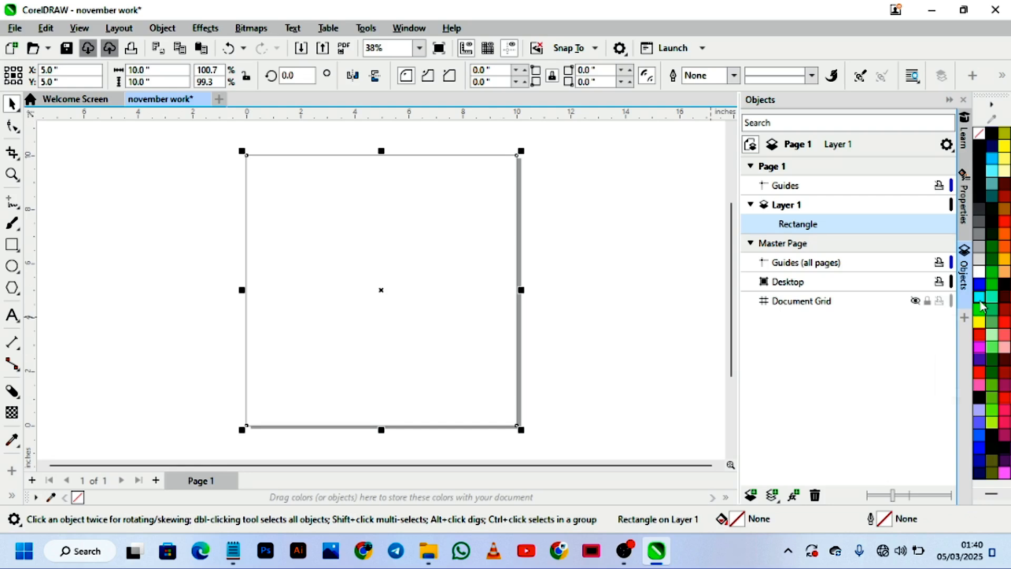
click(983, 299)
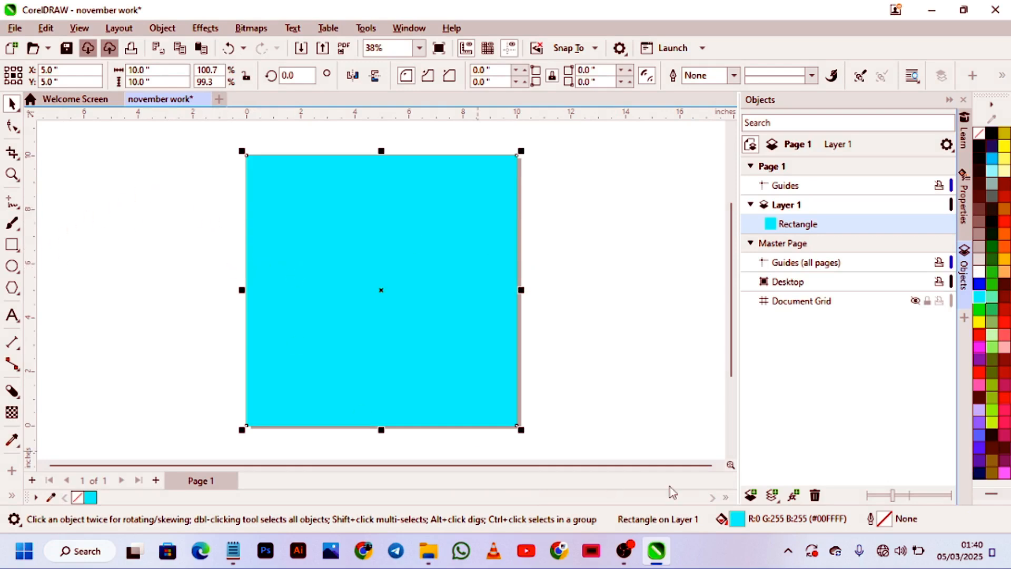
click(978, 462)
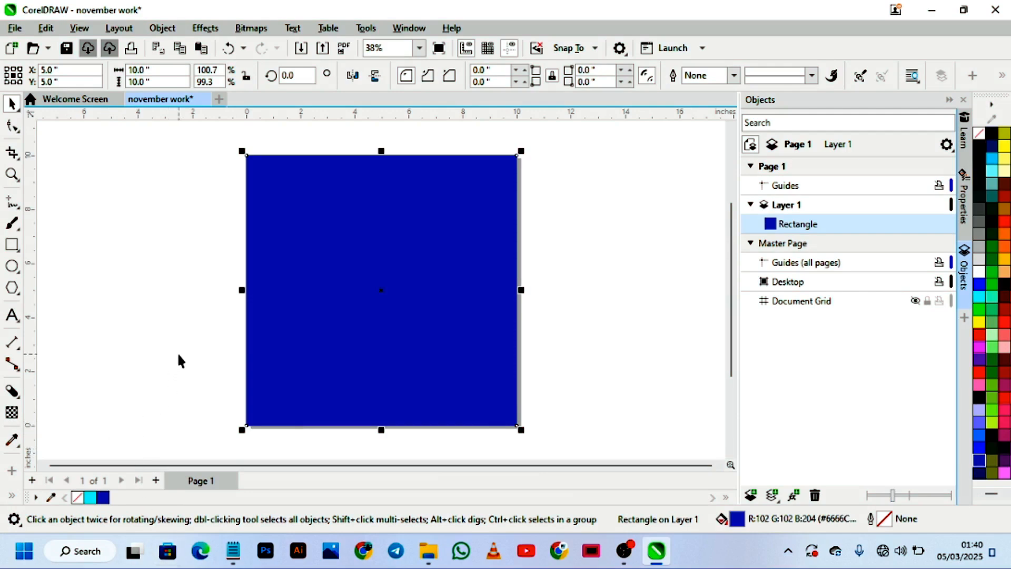
Step: Save the drawing as november work.cdr in the C.D Design folder
key(ctrl+s)
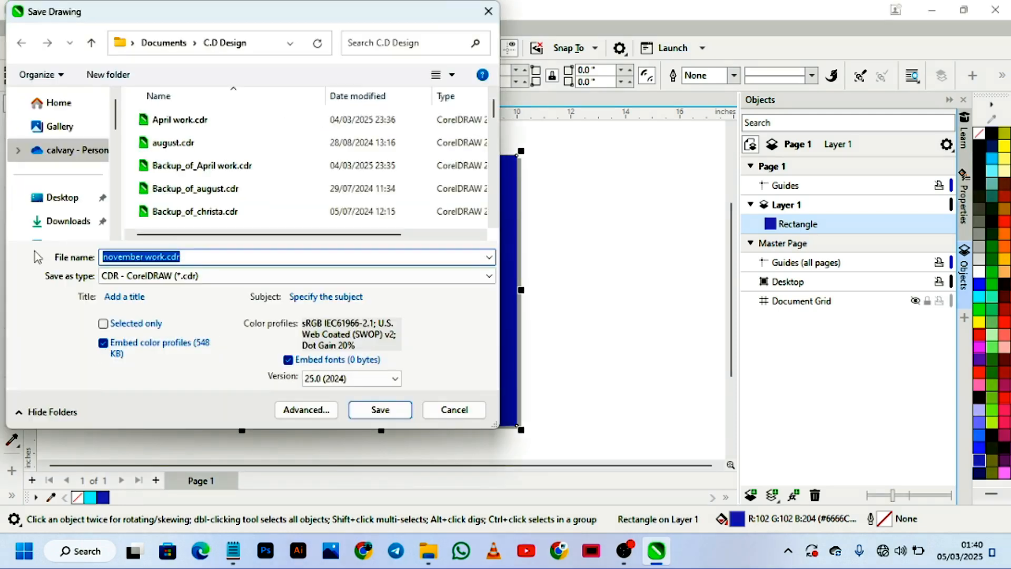
key(Return)
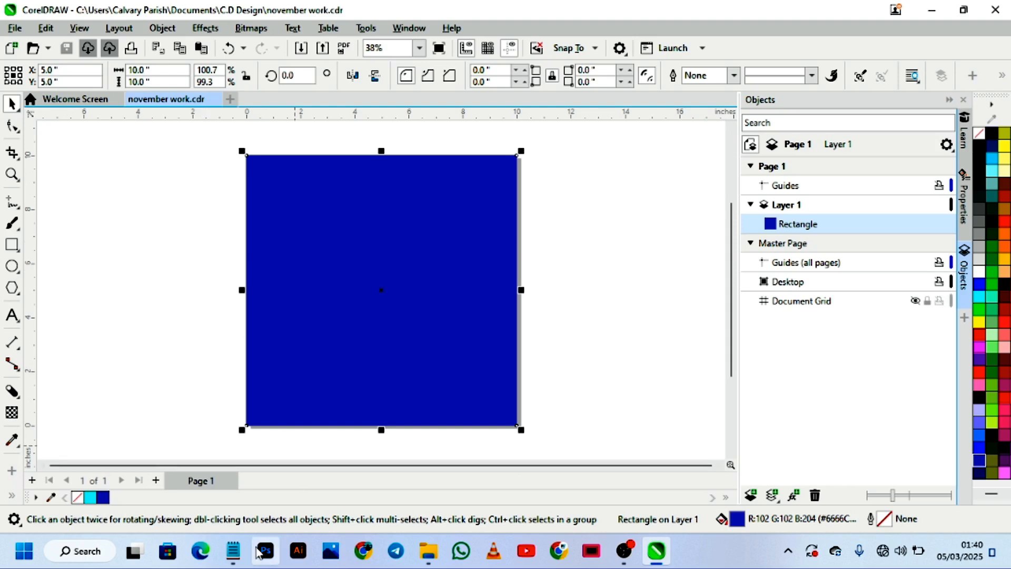
Step: Import nov.jpg from the november folder in Downloads and place it beside the rectangle
click(429, 556)
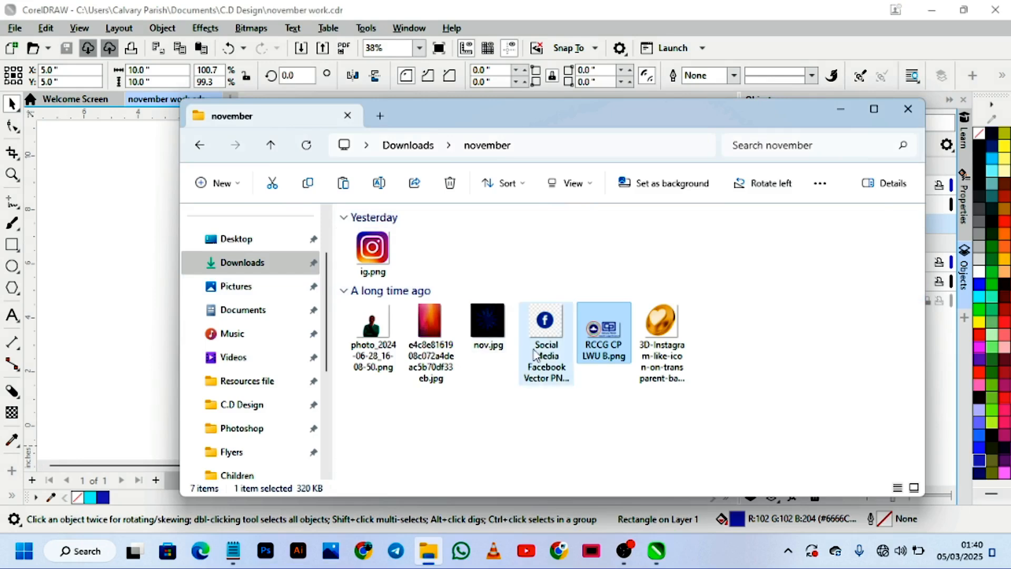
click(478, 326)
drag(477, 327, 136, 298)
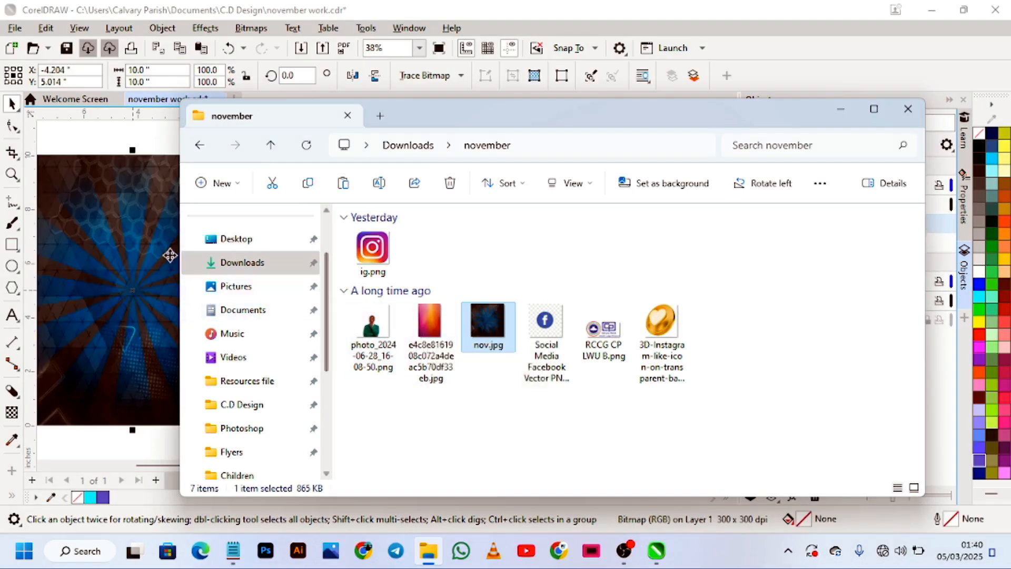
drag(130, 247, 89, 264)
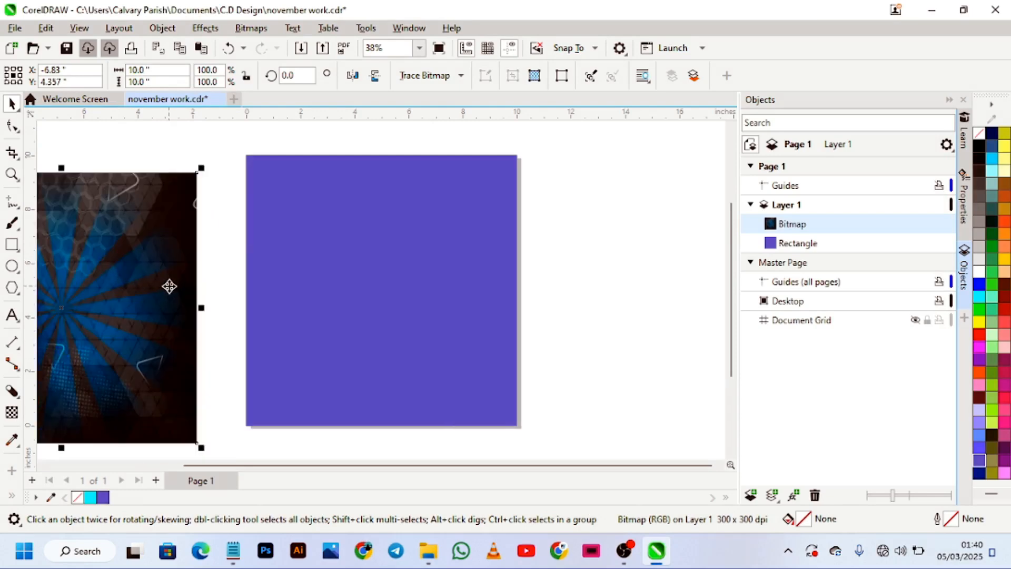
Step: PowerClip the nov.jpg bitmap inside the blue rectangle and deselect everything
right_click(168, 286)
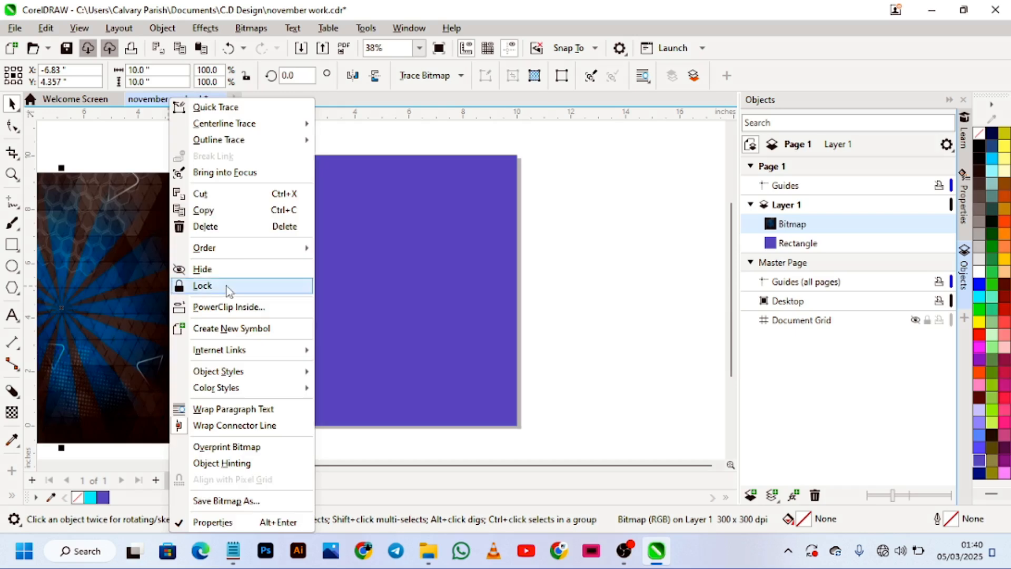
click(238, 307)
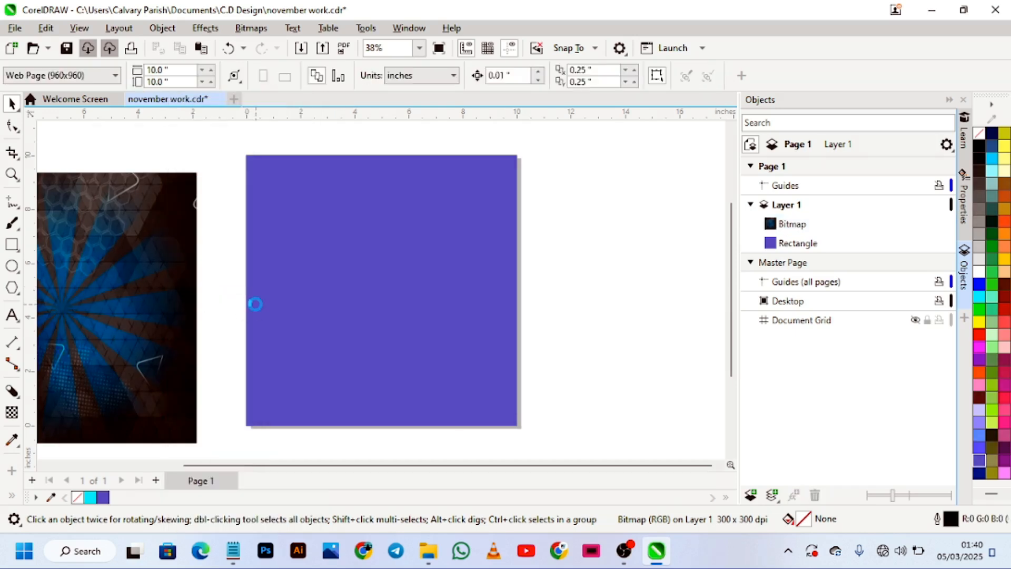
click(255, 303)
click(153, 191)
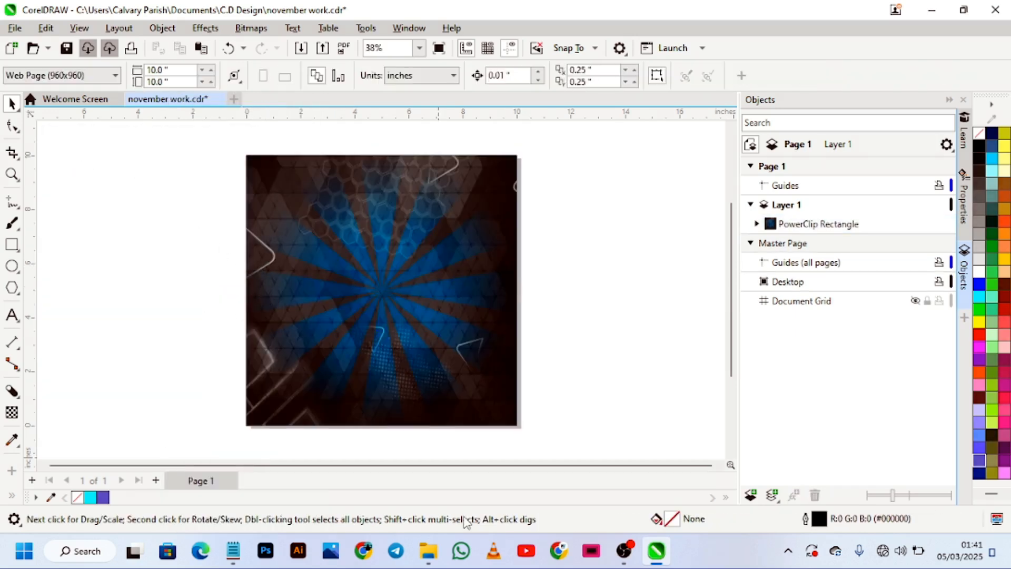
Step: Import the pink and orange gradient JPG from the november folder, enlarge it to about 6 × 9 inches and place it beside the artwork
click(430, 551)
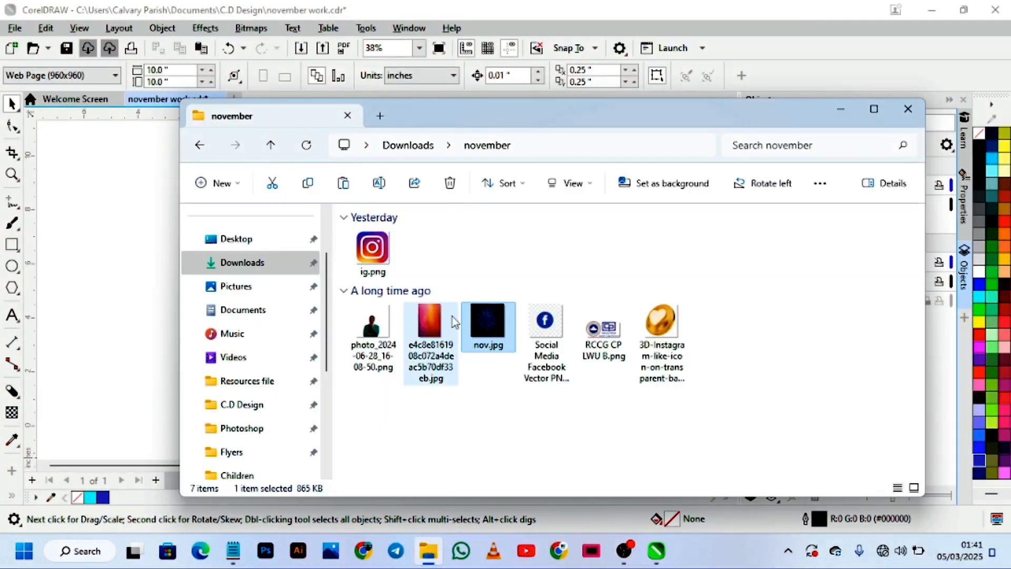
drag(433, 337, 135, 265)
click(109, 220)
drag(149, 326, 258, 457)
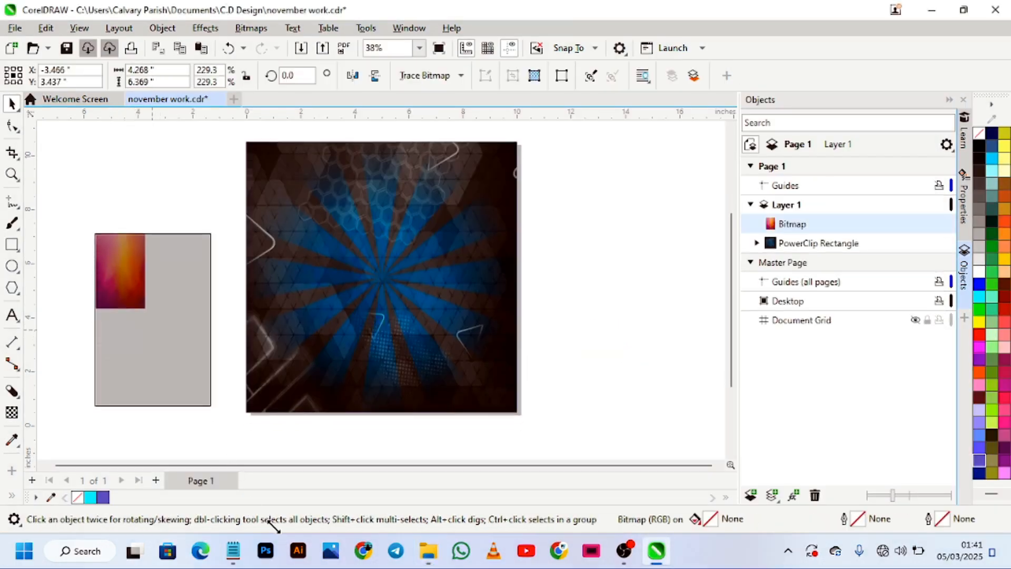
drag(149, 312, 122, 232)
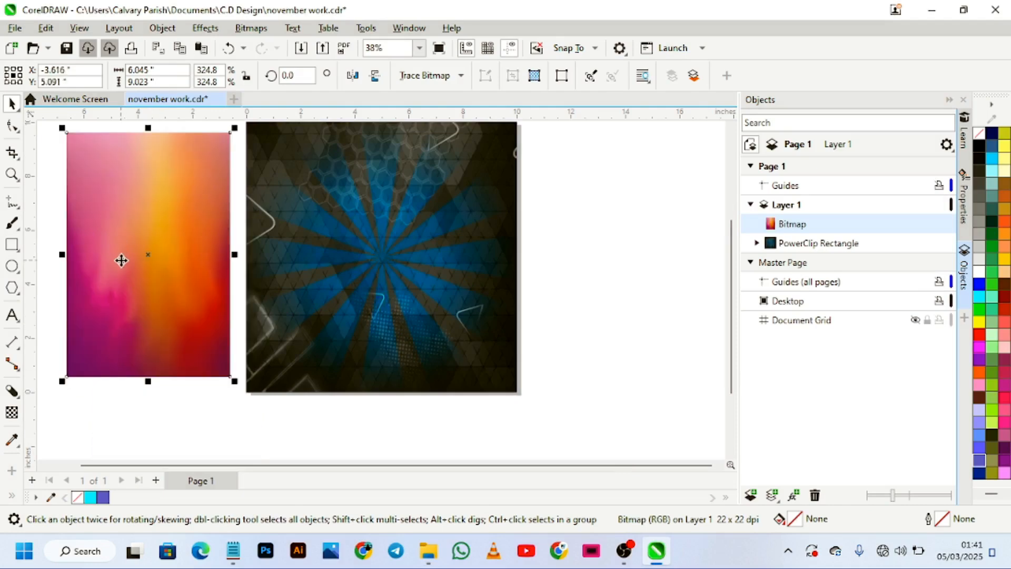
Step: PowerClip the gradient image inside the rectangle and centre the PowerClip on the page
right_click(124, 263)
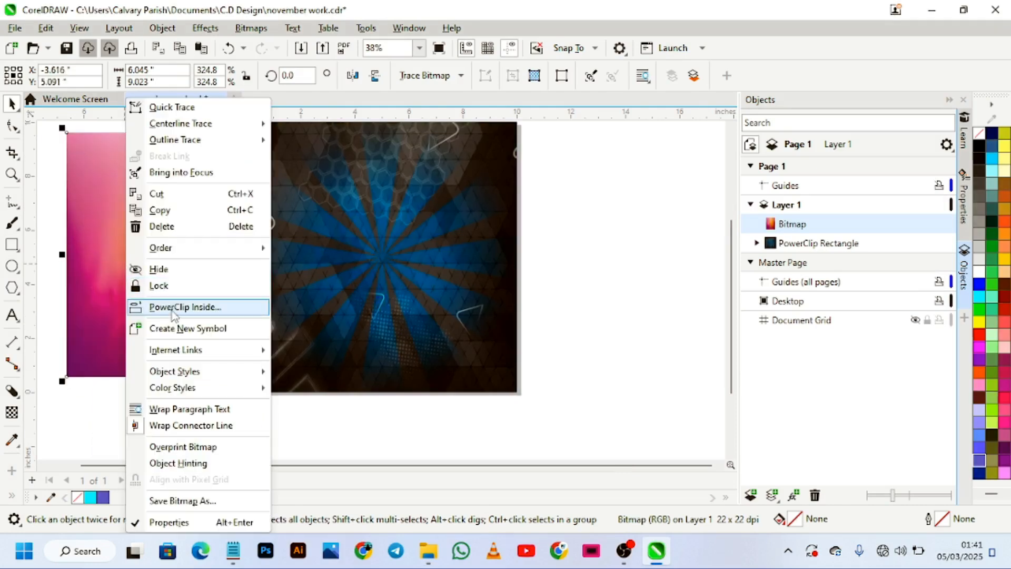
click(178, 306)
click(349, 316)
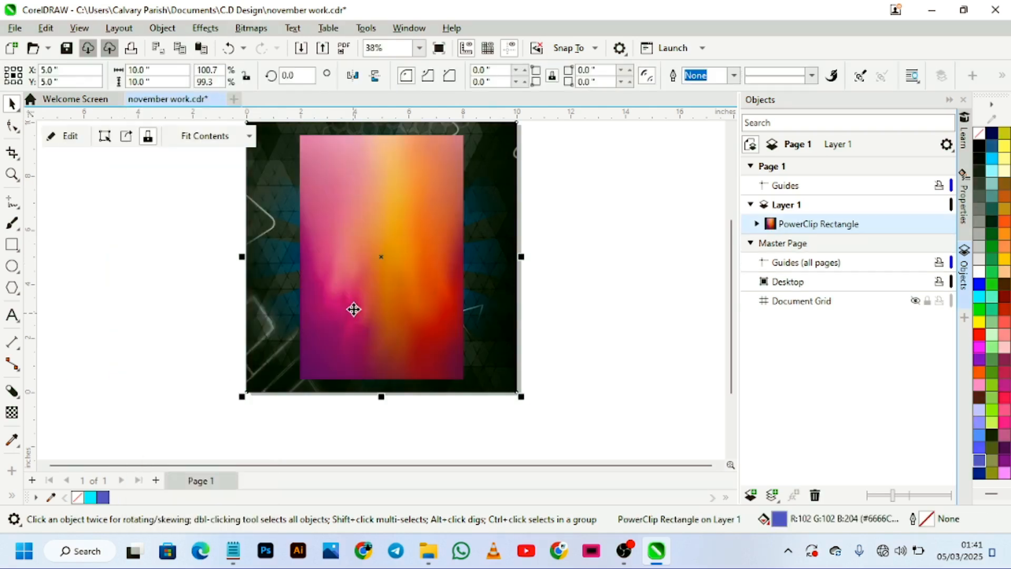
scroll(353, 317, down, 2)
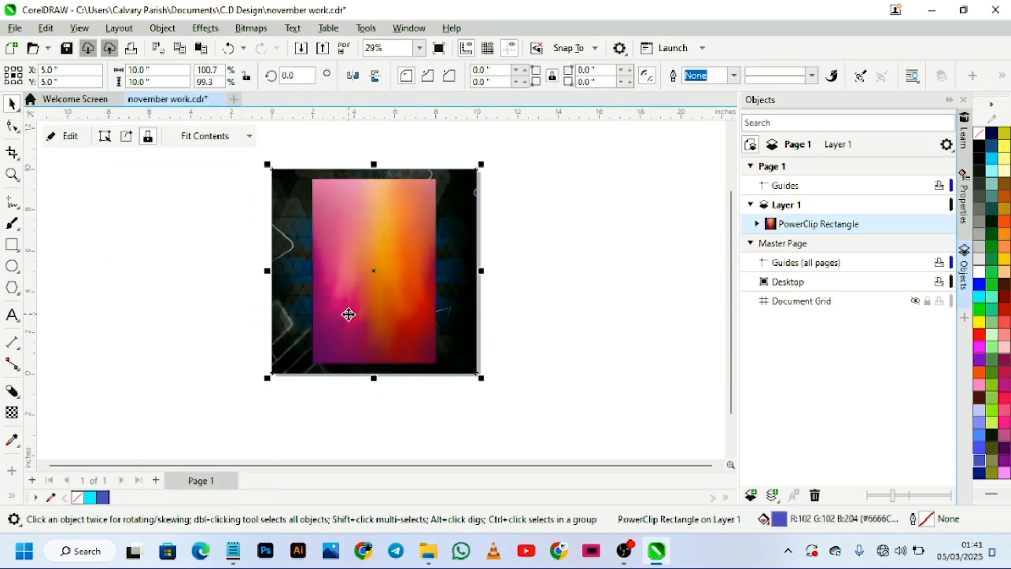
mouse_move(342, 302)
mouse_down()
mouse_move(315, 282)
mouse_move(333, 288)
mouse_up()
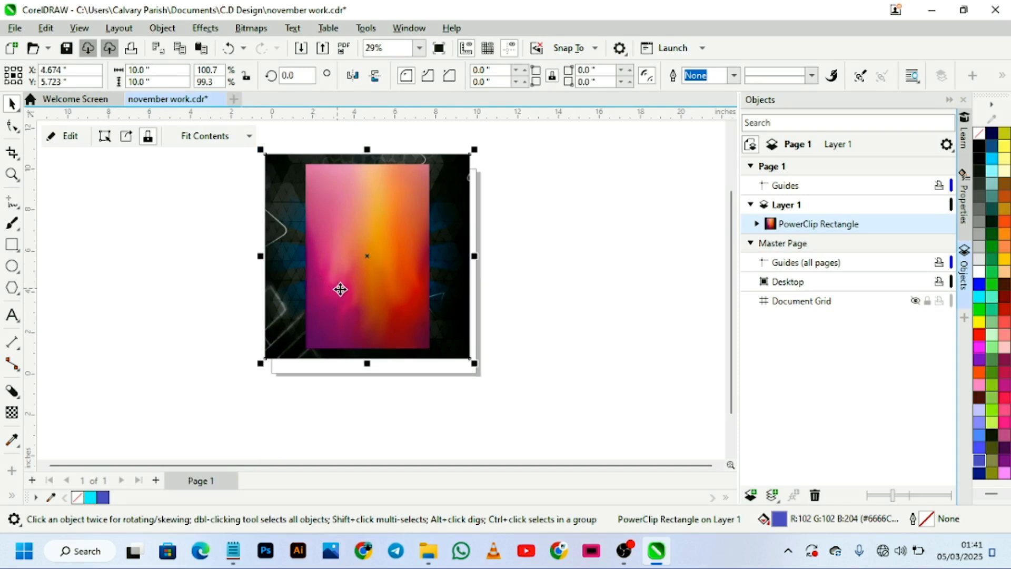
key(p)
Step: Open the PowerClip contents for editing, enlarge the gradient image to about 12 × 17.9 inches and centre it on the page
click(360, 317)
click(359, 316)
drag(357, 313, 310, 302)
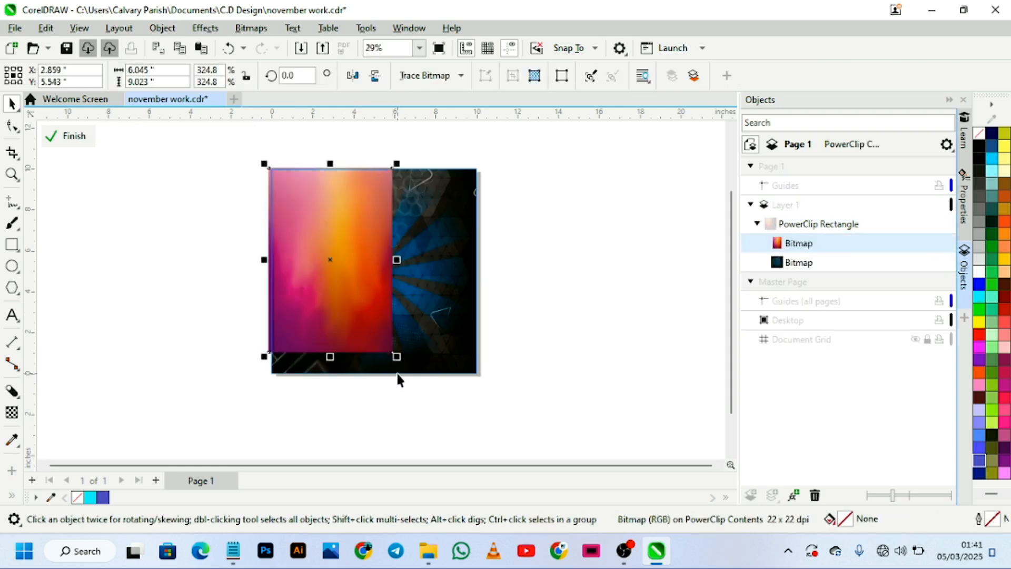
drag(404, 361, 423, 385)
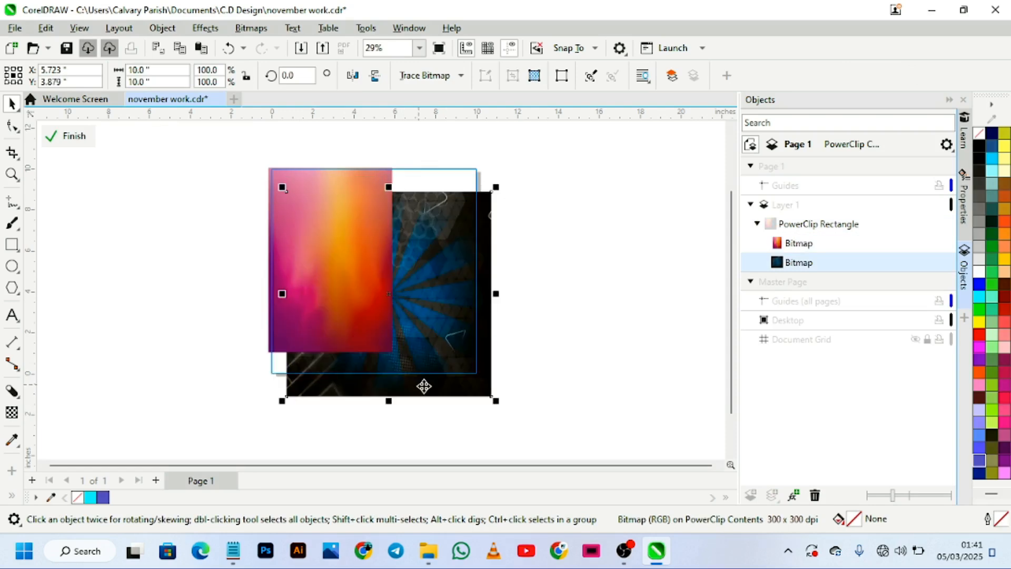
key(ctrl+z)
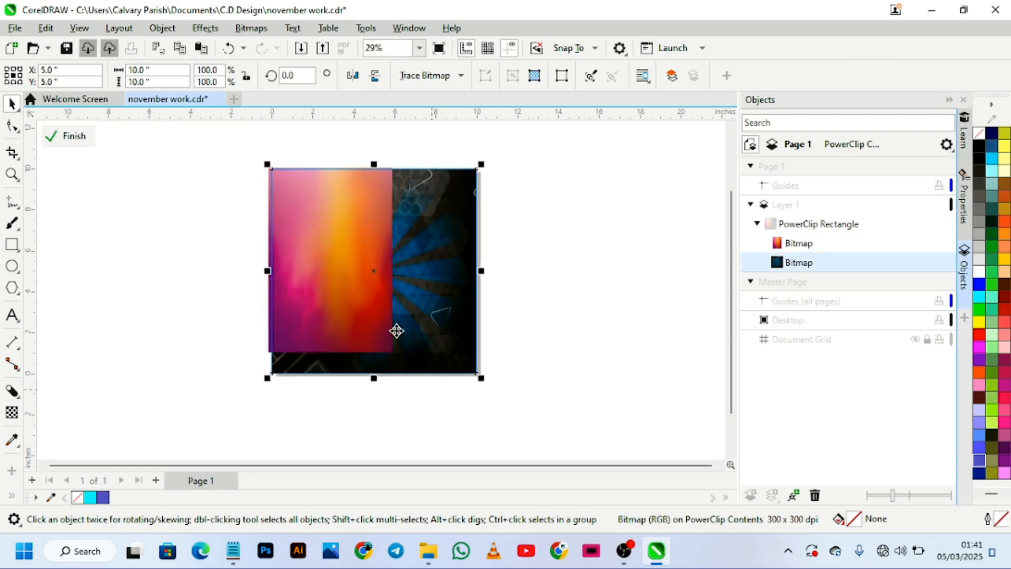
click(370, 341)
drag(396, 357, 417, 330)
drag(466, 422, 547, 474)
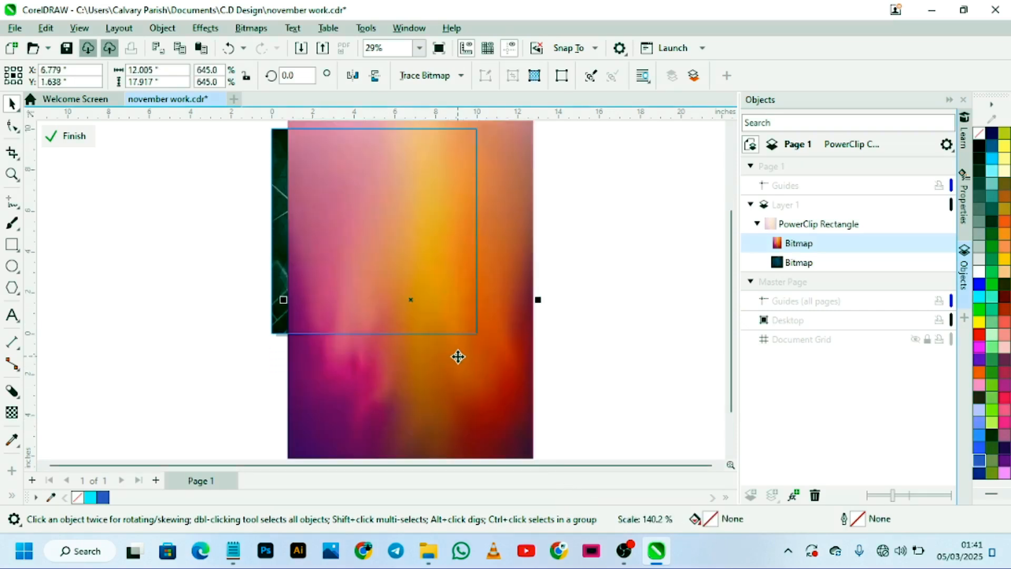
key(p)
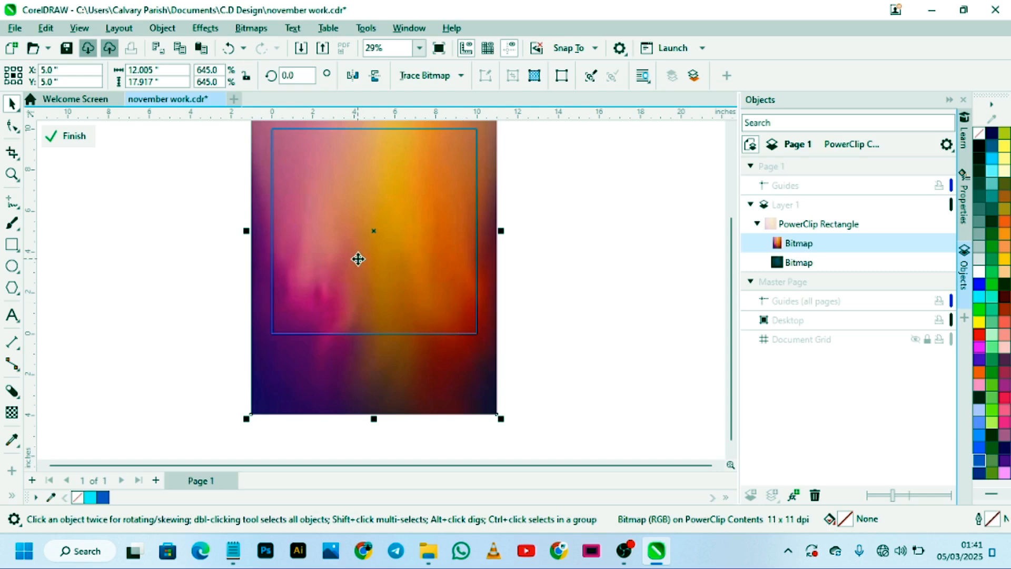
Step: Apply the Lightness merge mode to the gradient image with the Transparency tool and finish editing the PowerClip
scroll(358, 259, down, 1)
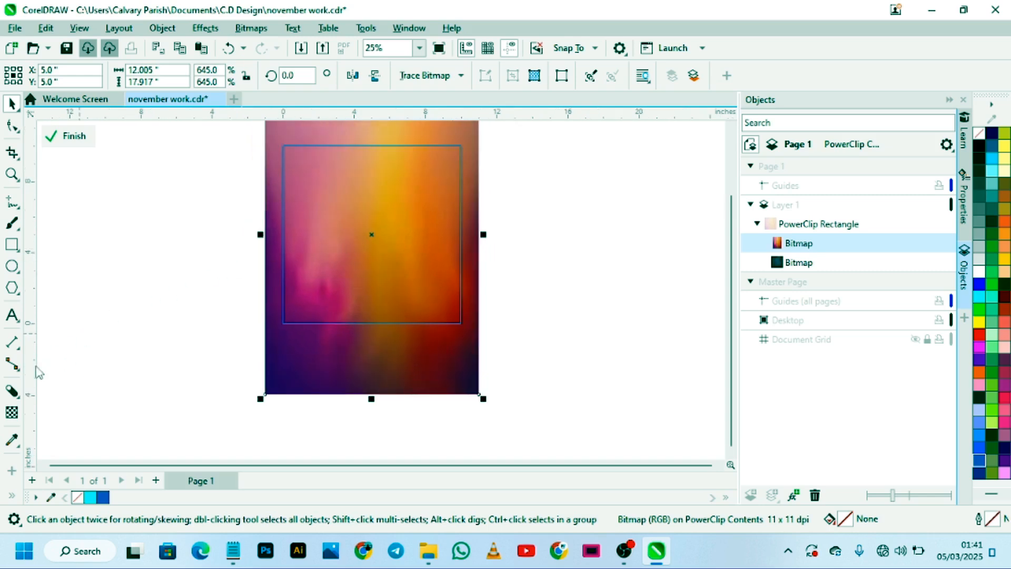
click(13, 413)
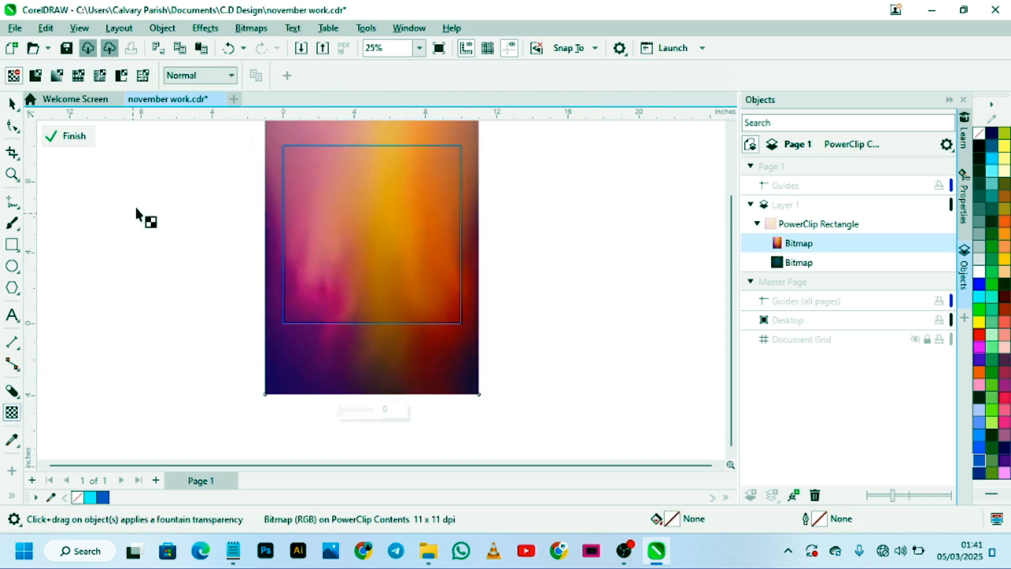
click(209, 79)
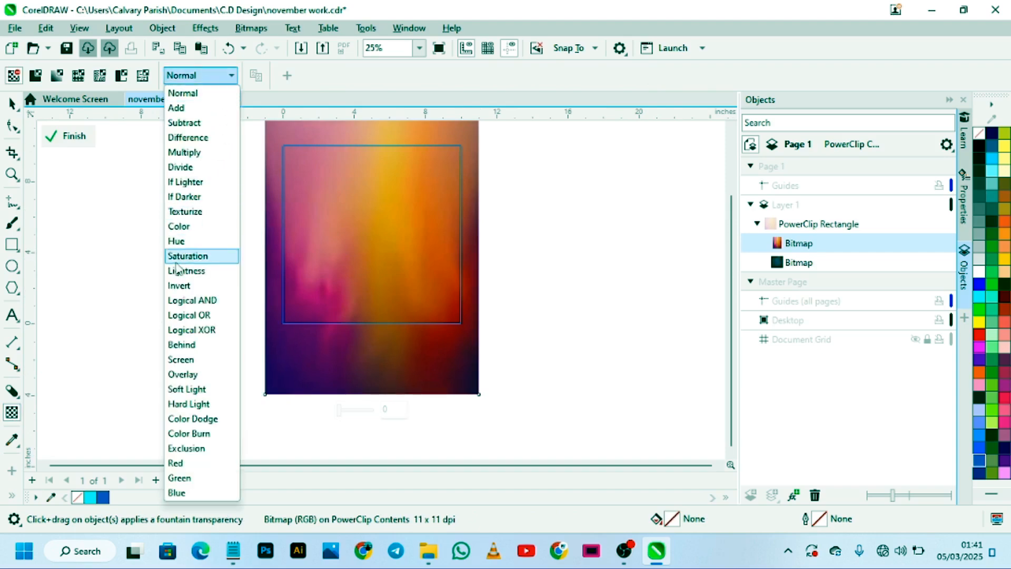
click(184, 271)
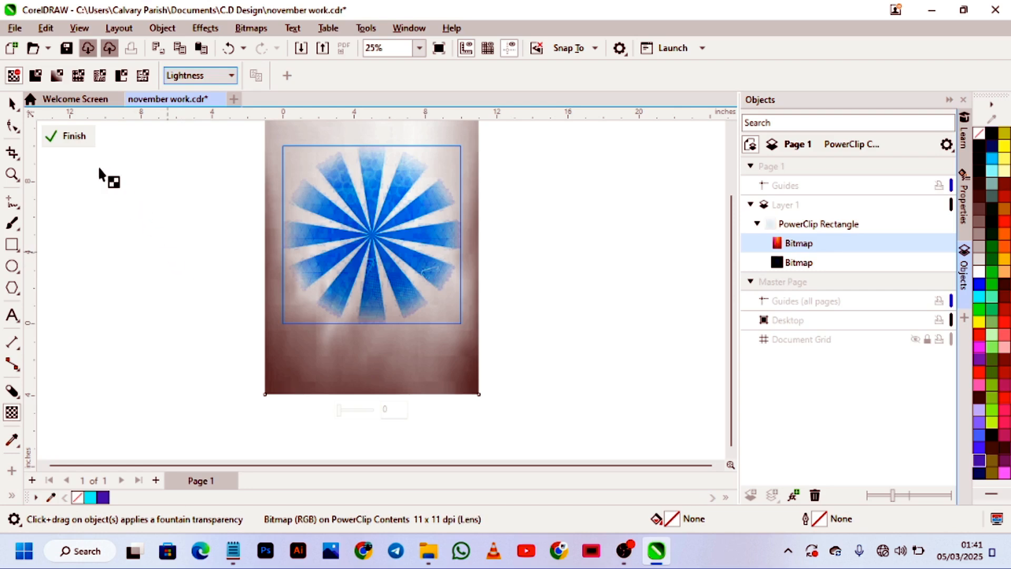
click(70, 139)
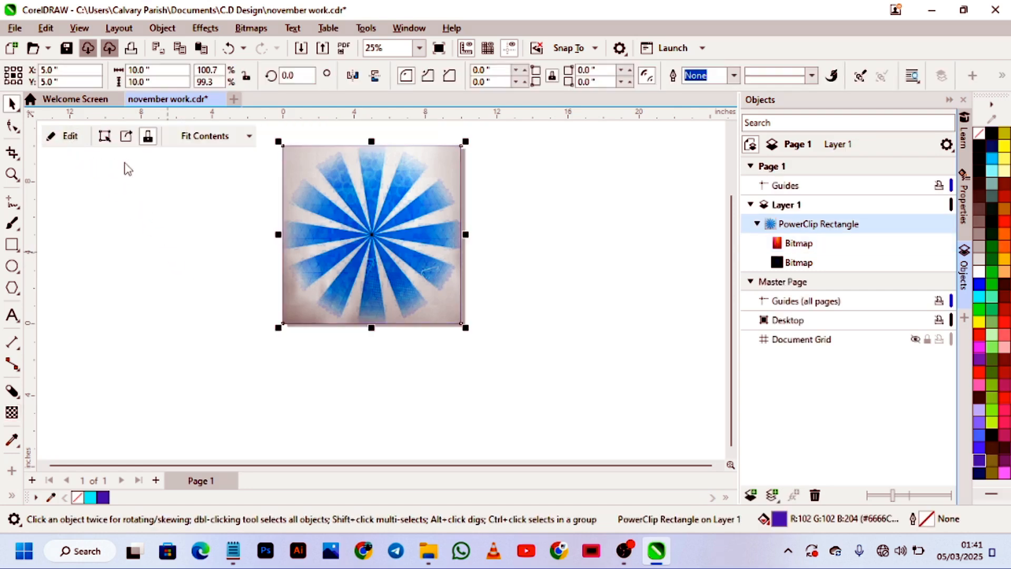
Step: Add the two-line text "happy new month" in Arial beside the artwork and break it apart into separate lines
key(shift+F2)
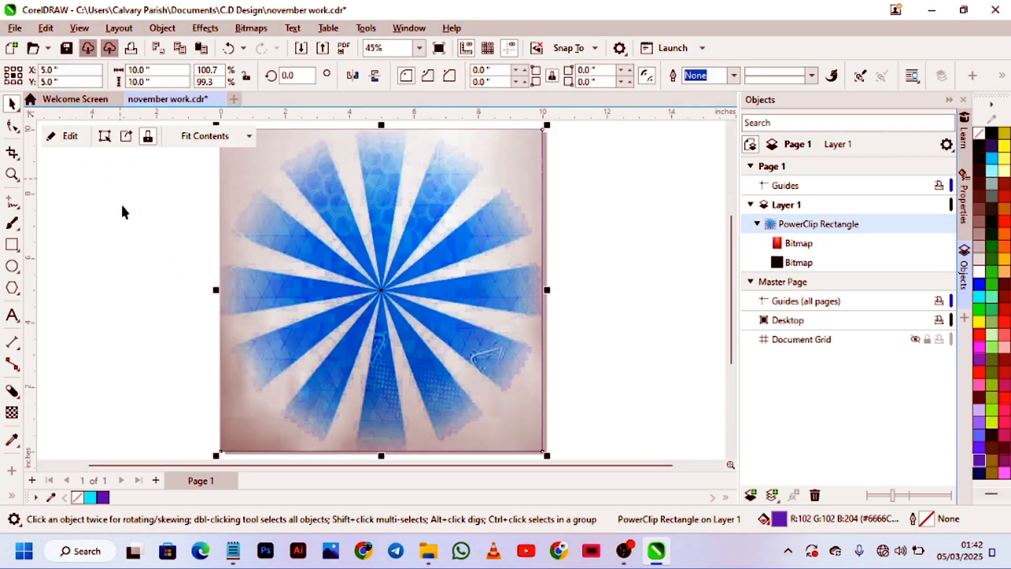
click(11, 316)
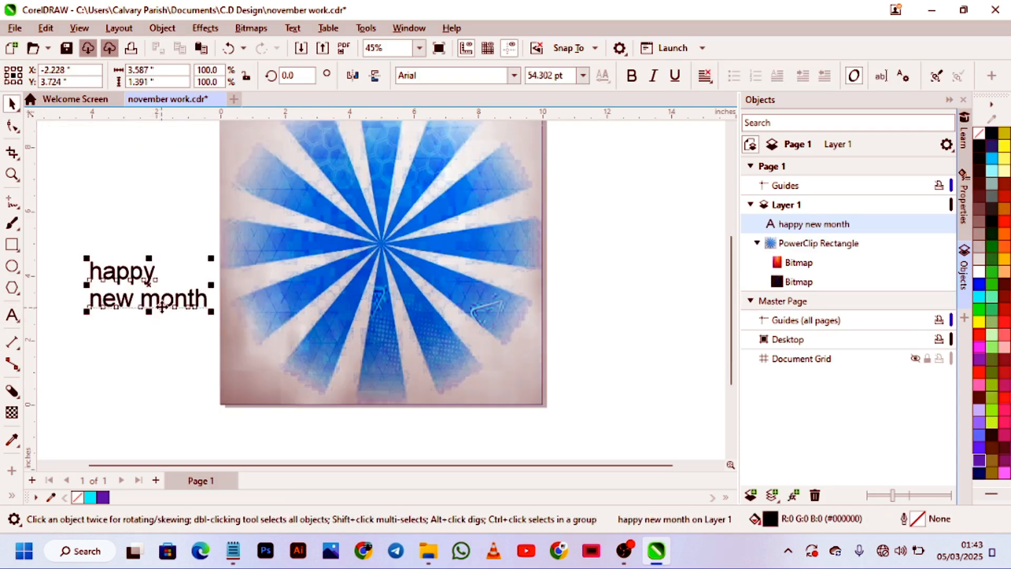
key(ctrl+k)
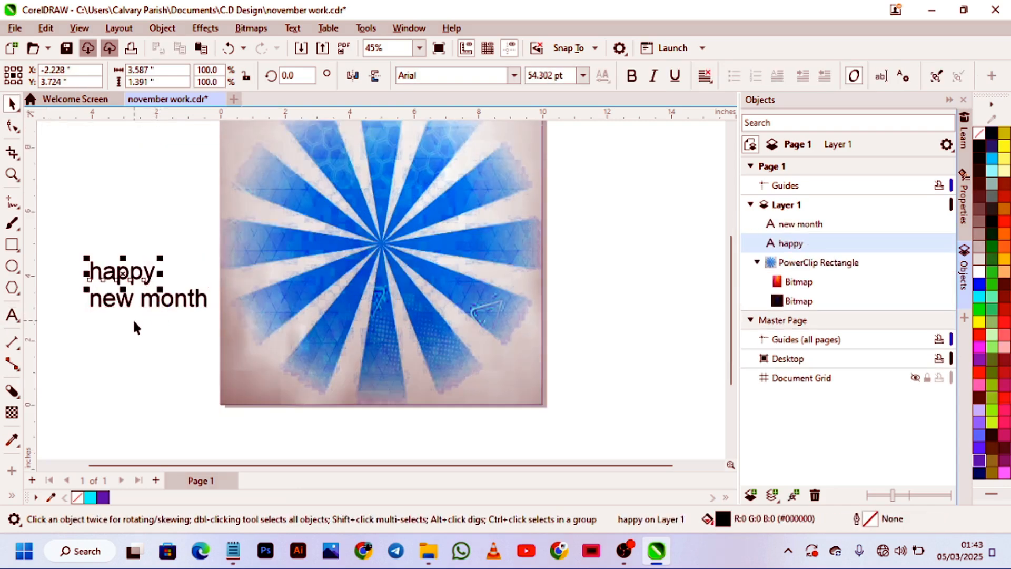
Step: Set the word "happy" in ChunkFive Print and place it over the upper-right rays of the artwork
drag(121, 277, 146, 236)
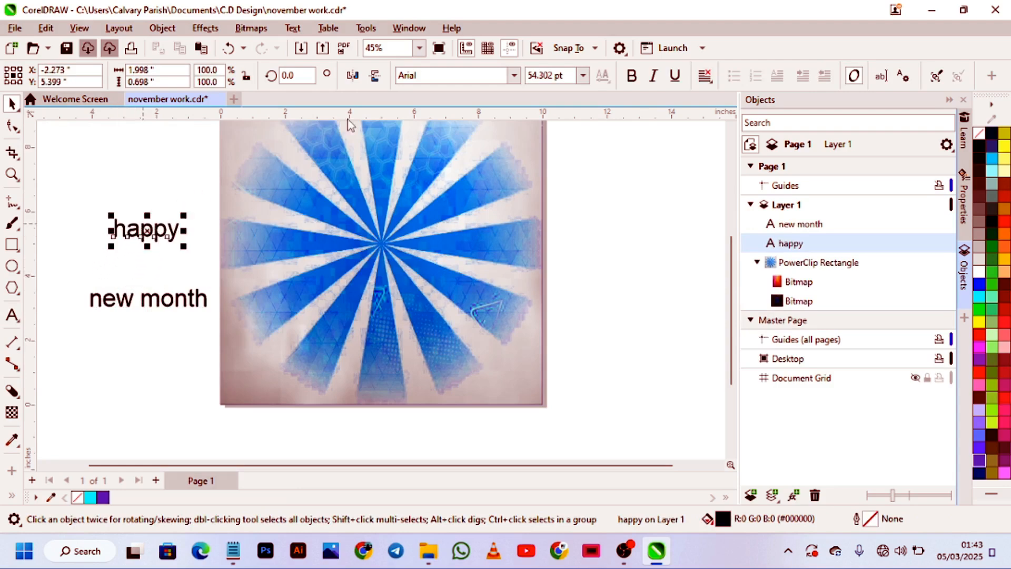
click(436, 76)
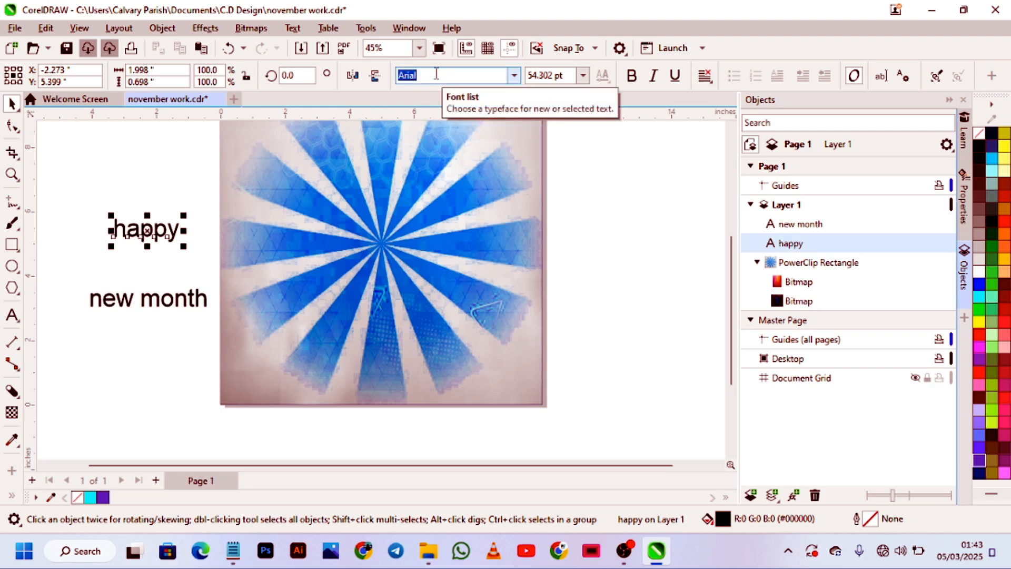
text(chunkFive Print)
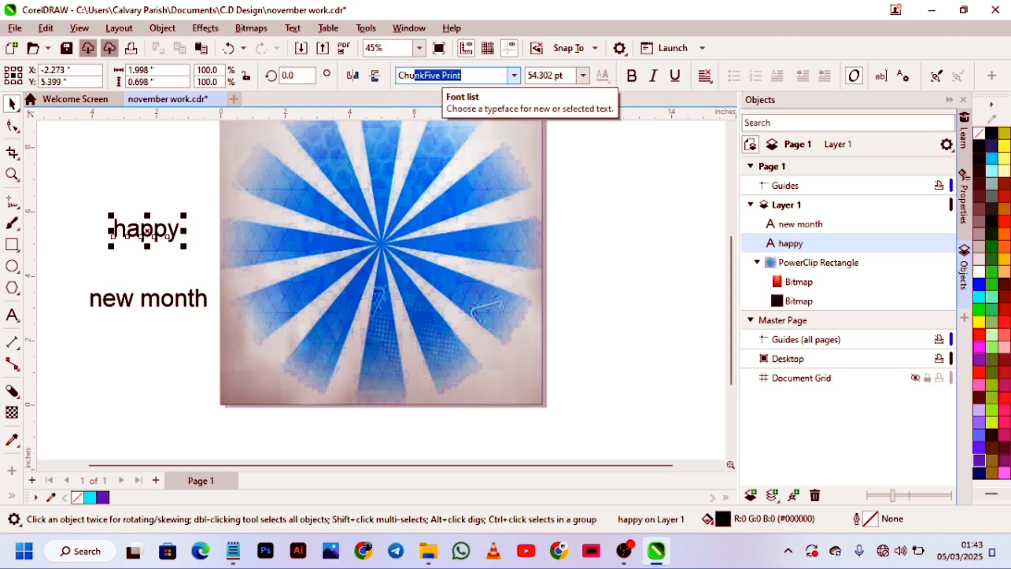
key(Return)
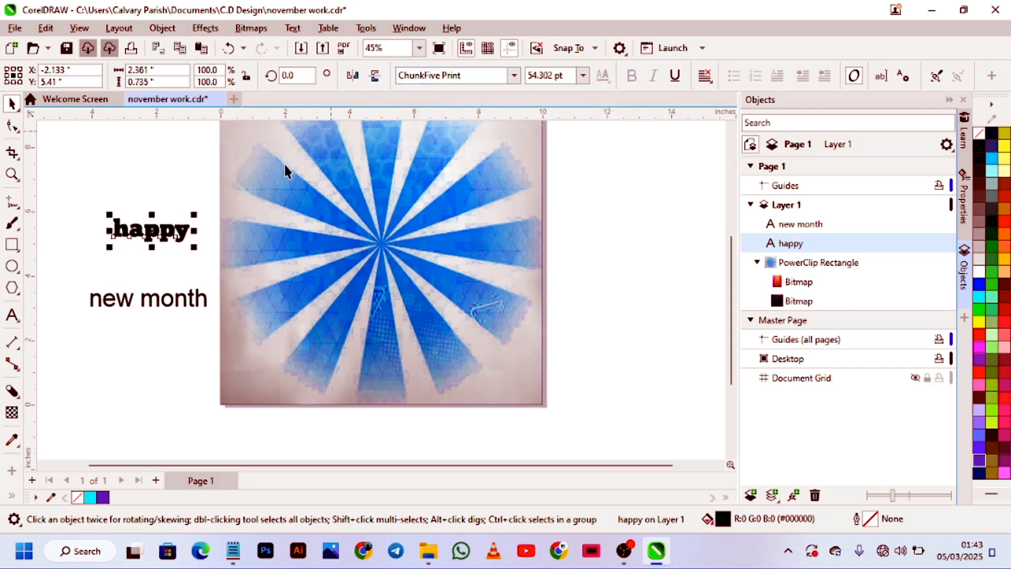
drag(164, 229, 505, 199)
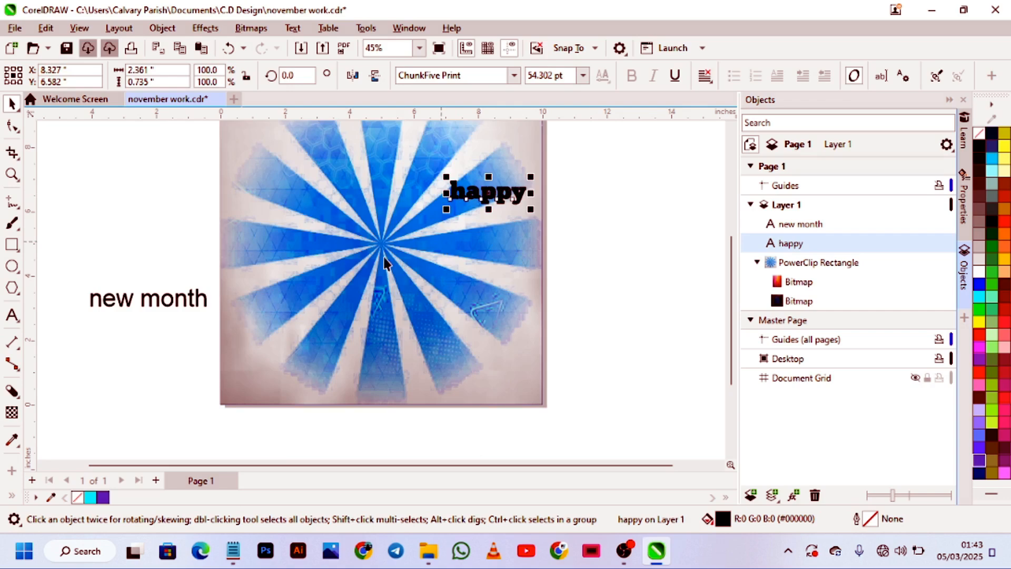
Step: Break the "new month" text apart into two separate words
click(149, 301)
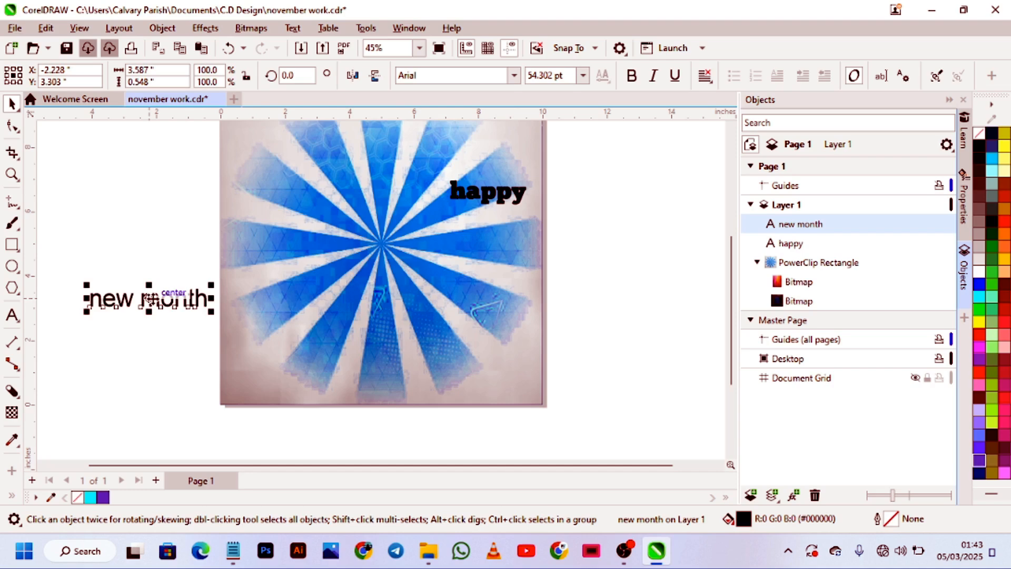
click(161, 277)
click(155, 299)
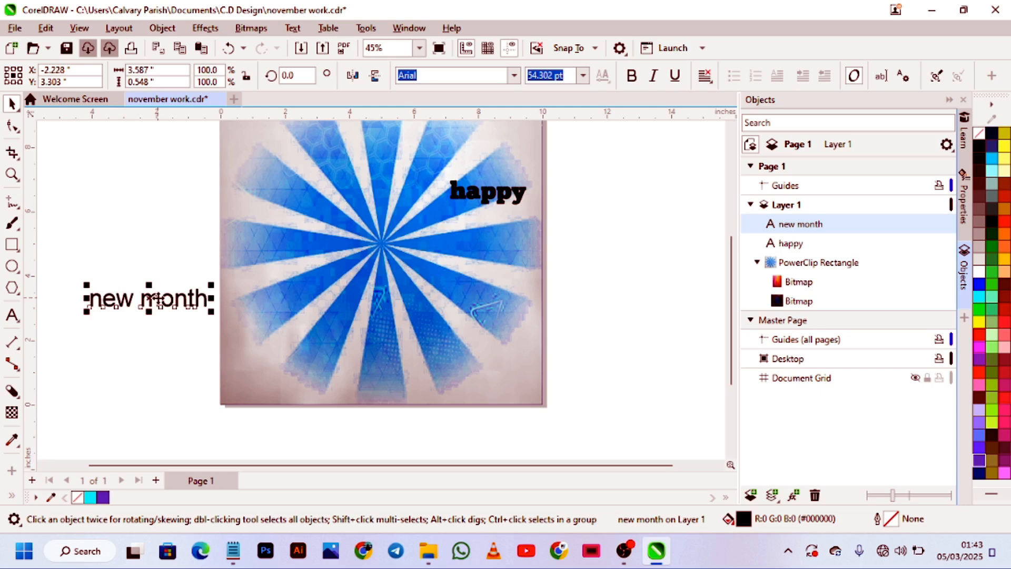
key(ctrl+k)
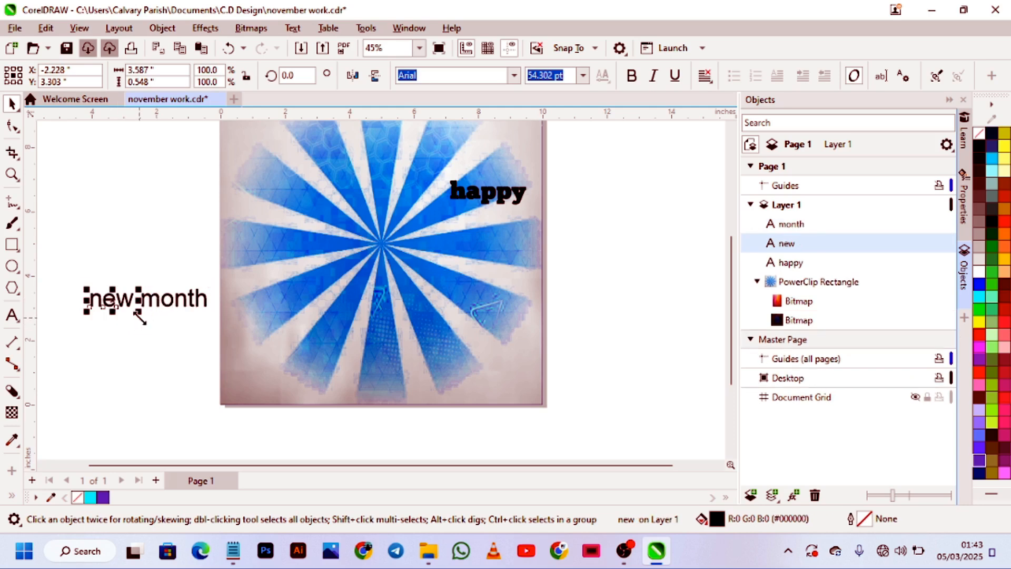
Step: Enlarge the word "new" to about 126 pt and move it up, clear of "month", beside the artwork
drag(138, 315, 173, 350)
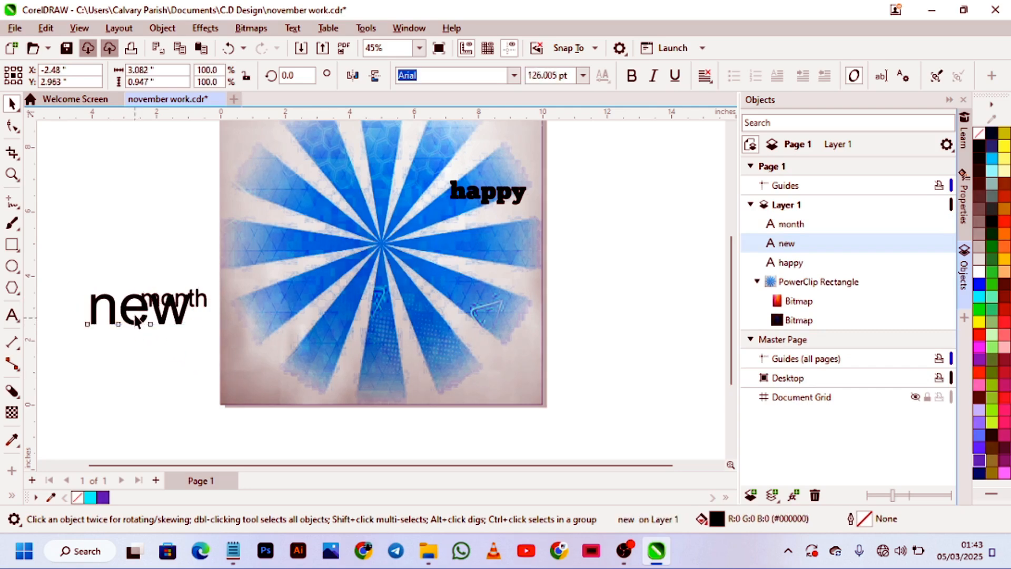
click(117, 262)
double_click(147, 313)
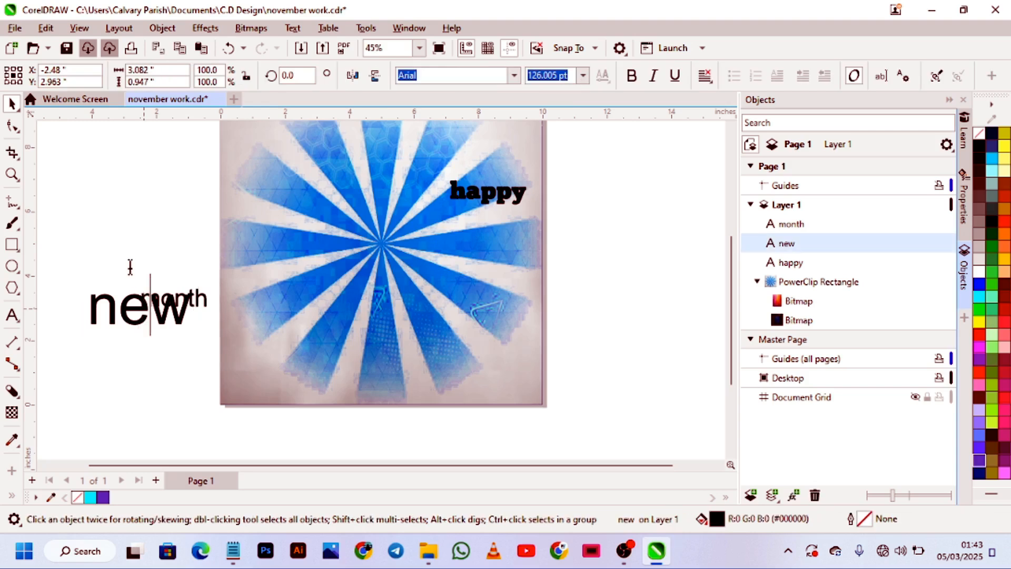
key(shift+Left)
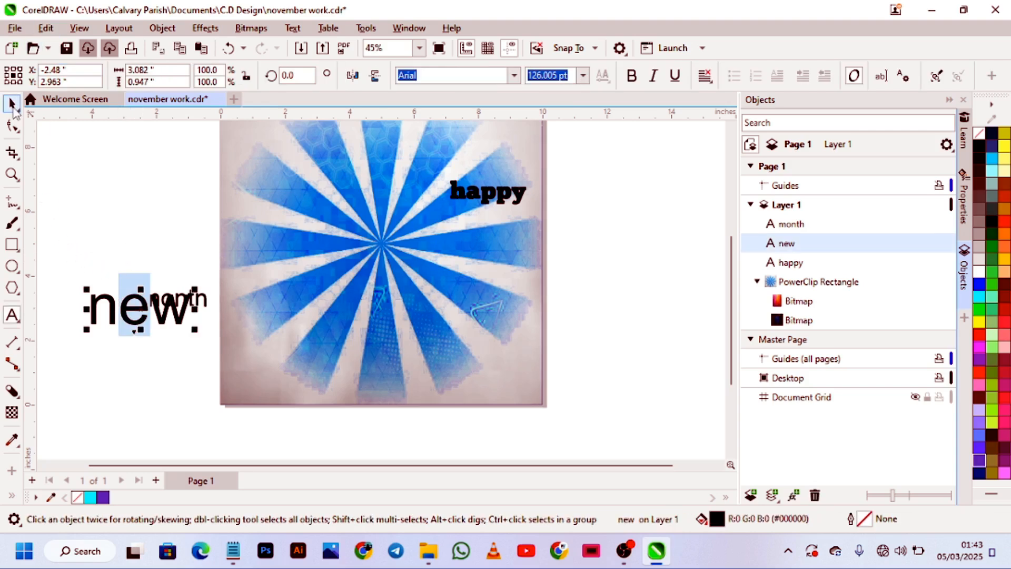
click(11, 104)
drag(143, 311, 117, 222)
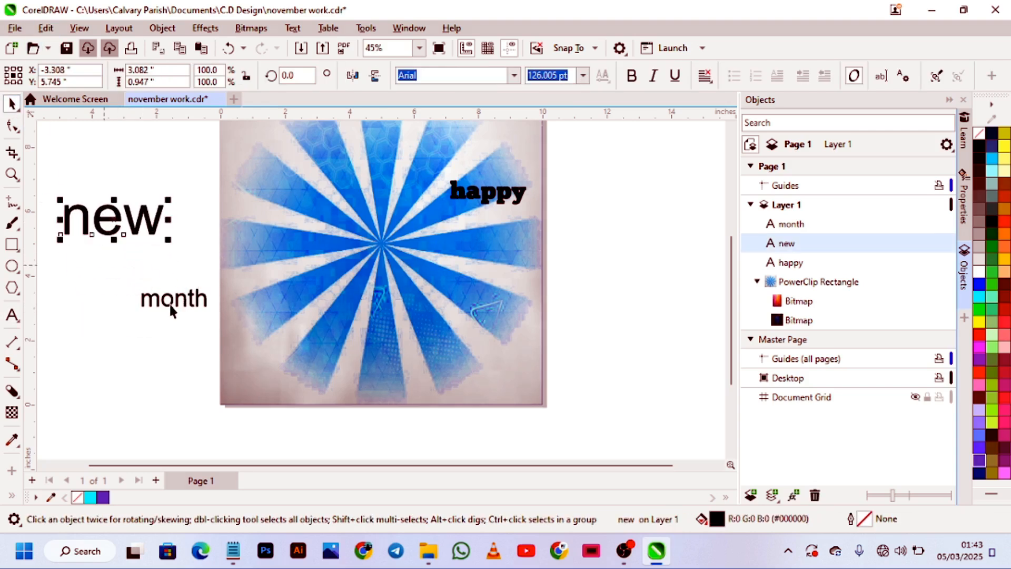
Step: Enlarge the word "month" to about 110 pt below "new" and set it in Archivo Black
click(172, 313)
drag(172, 314, 134, 352)
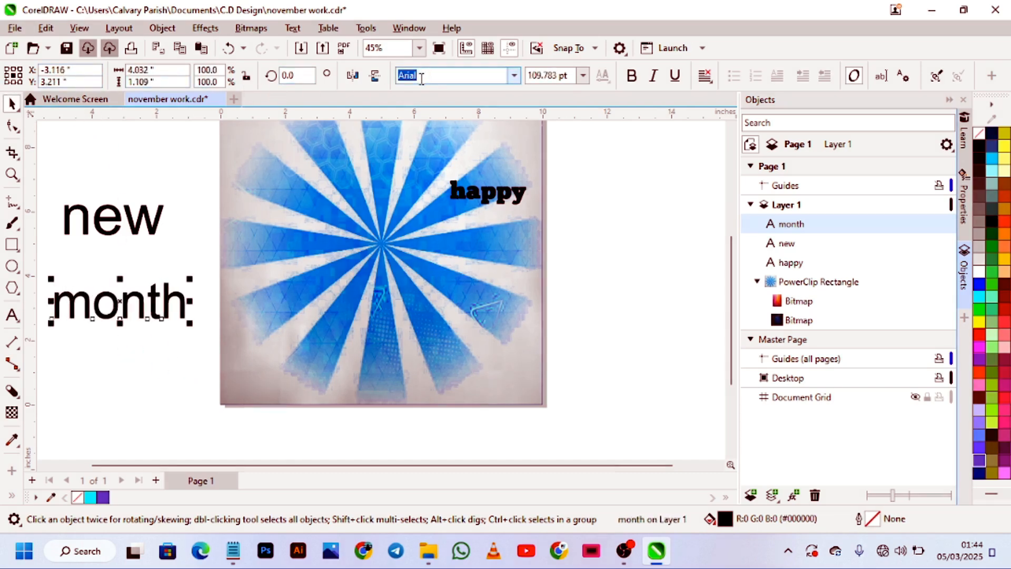
text(Ar)
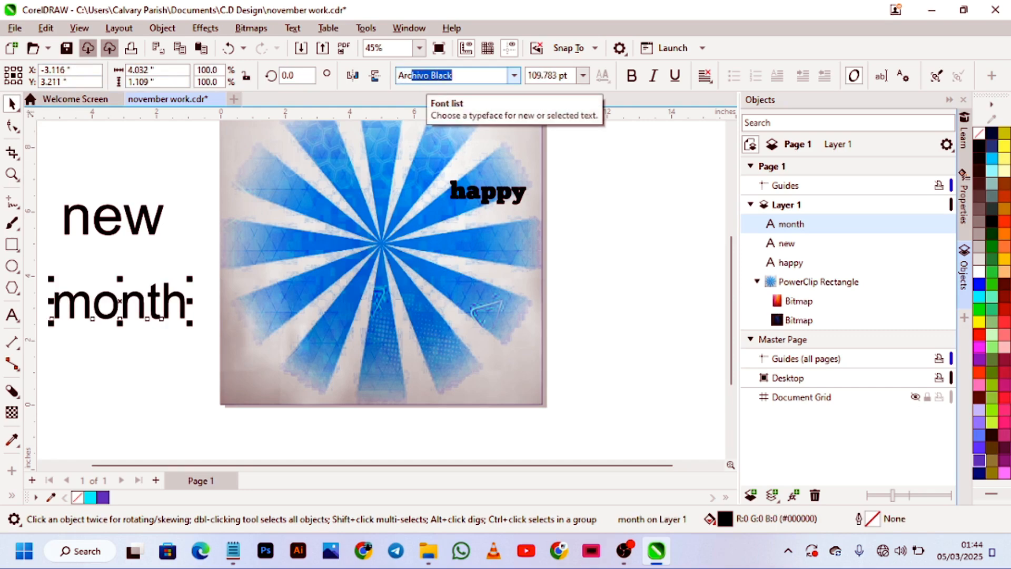
key(Return)
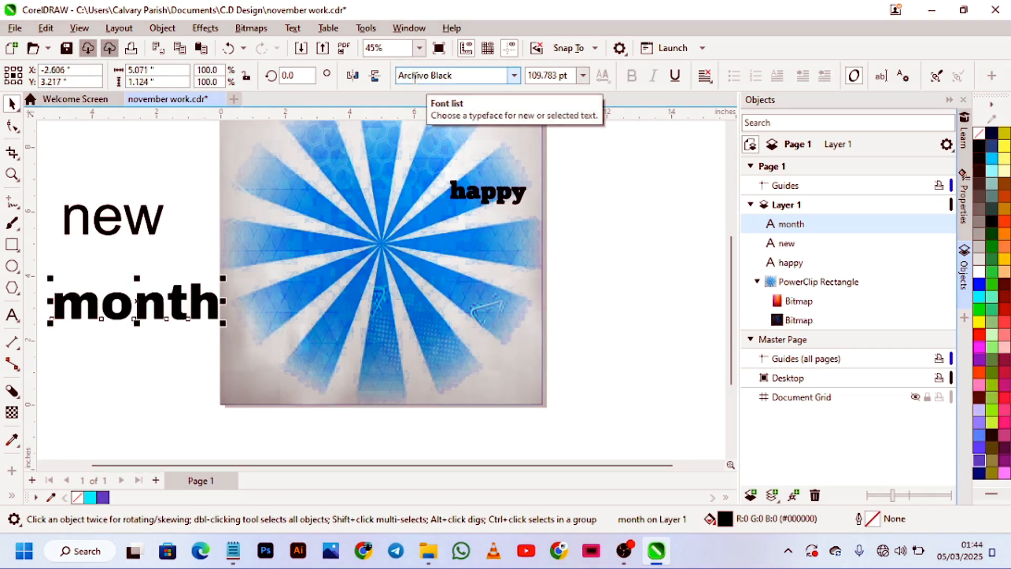
Step: Set "new" in Archivo Black and move it close above "month" with their left edges aligned
click(159, 213)
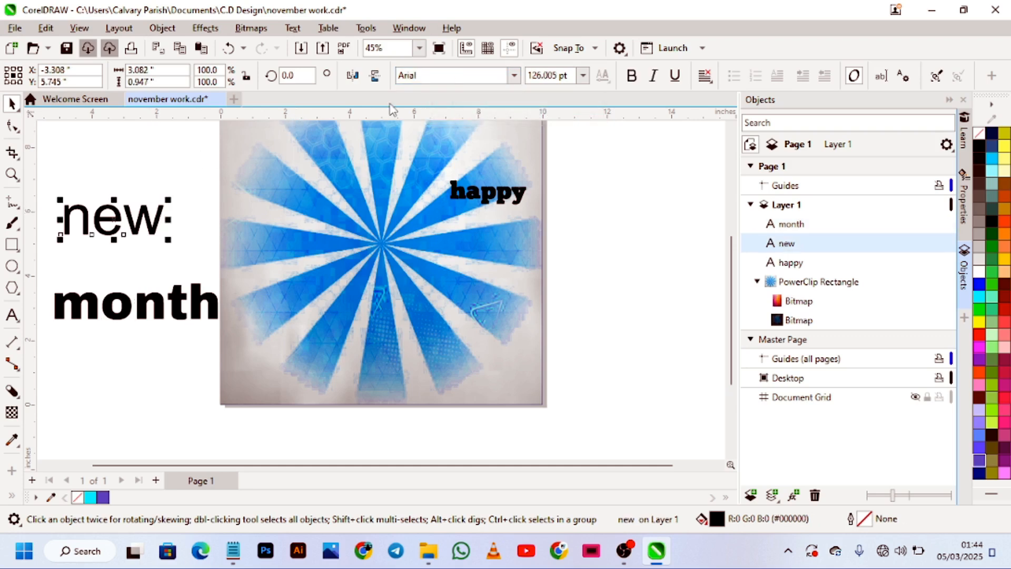
click(436, 76)
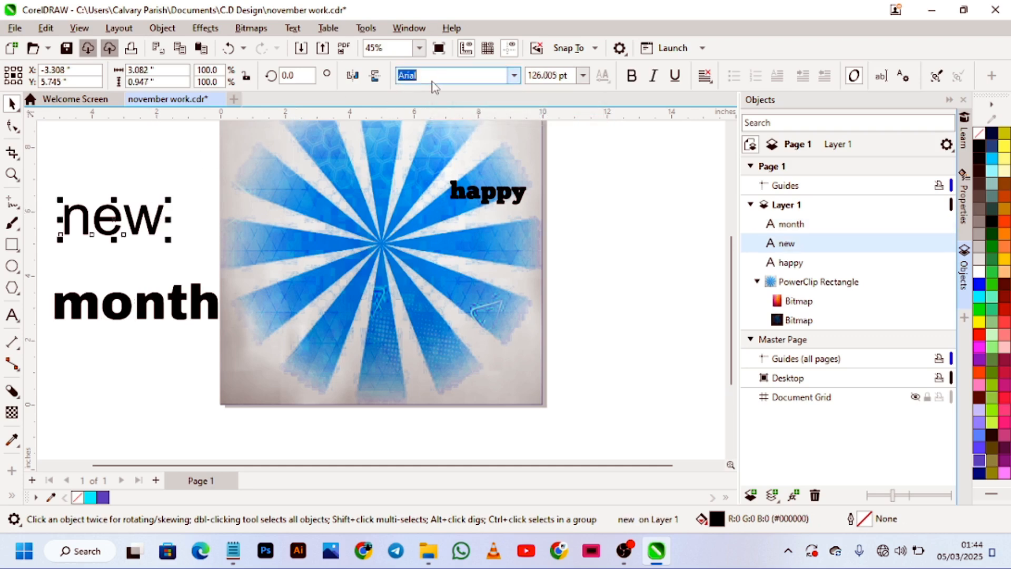
text(Ar)
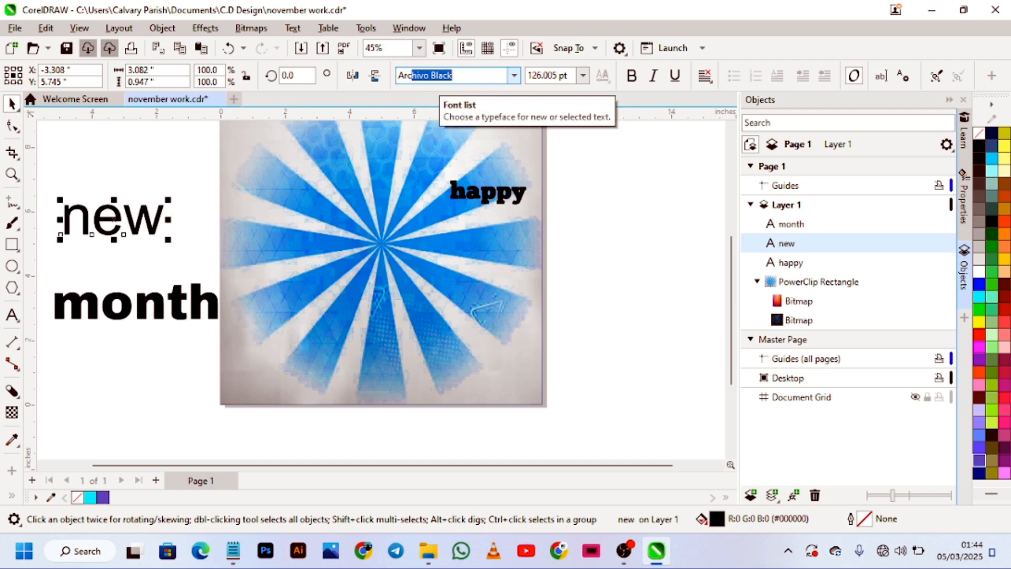
key(Return)
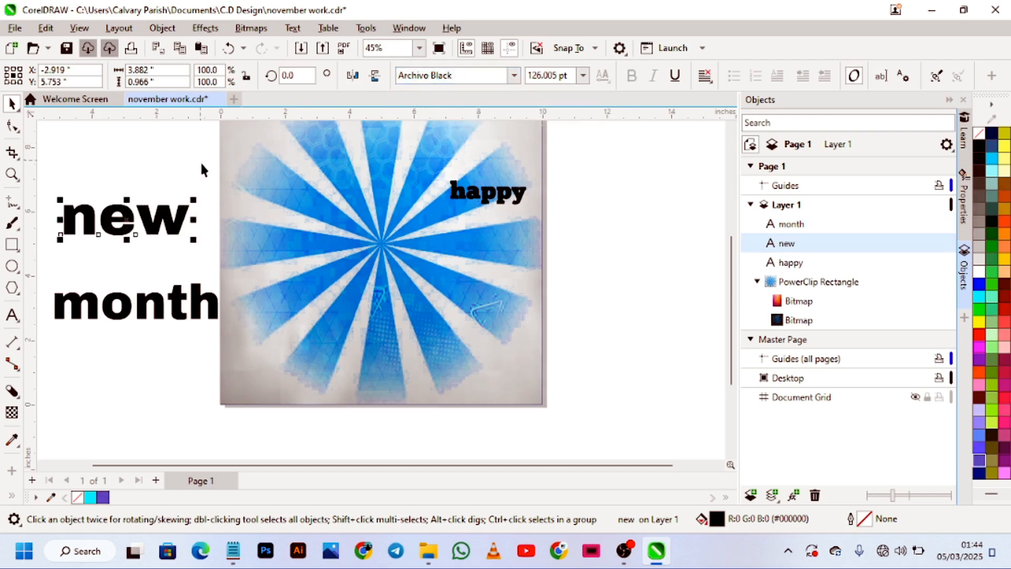
drag(162, 223, 152, 248)
click(159, 142)
drag(79, 179, 199, 352)
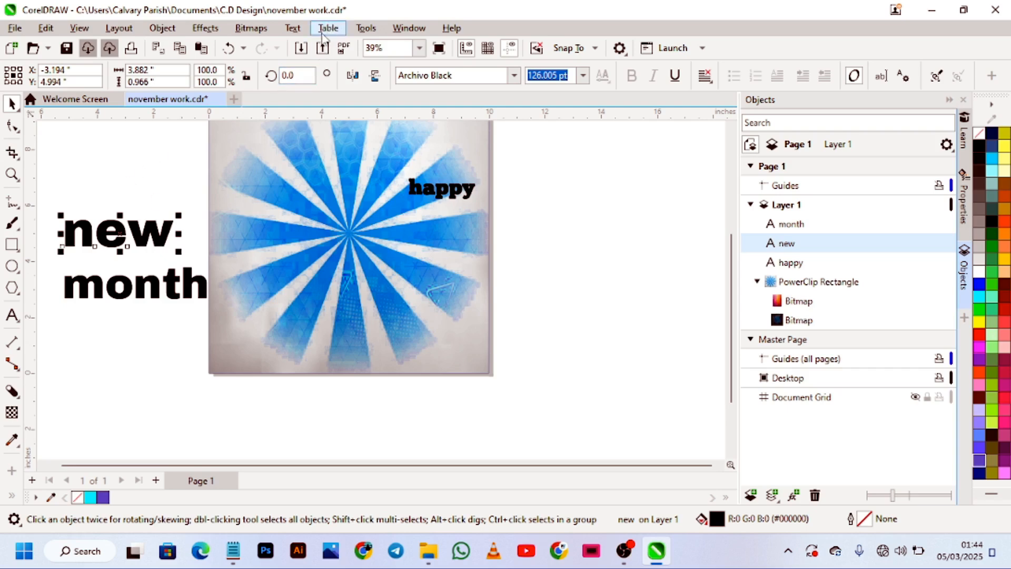
Step: Change the words "new" and "month" to UPPERCASE, one after the other
click(293, 28)
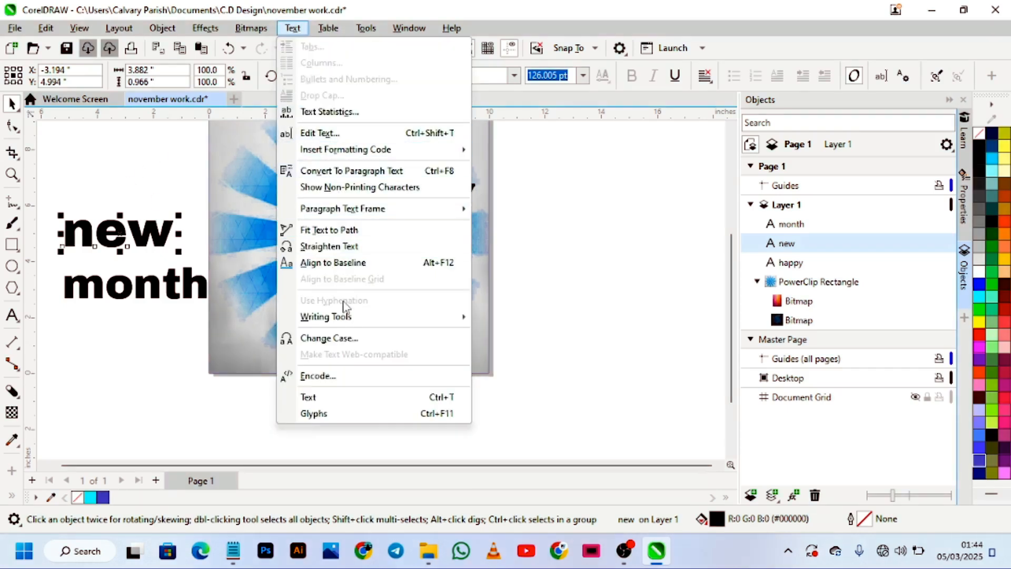
mouse_move(299, 317)
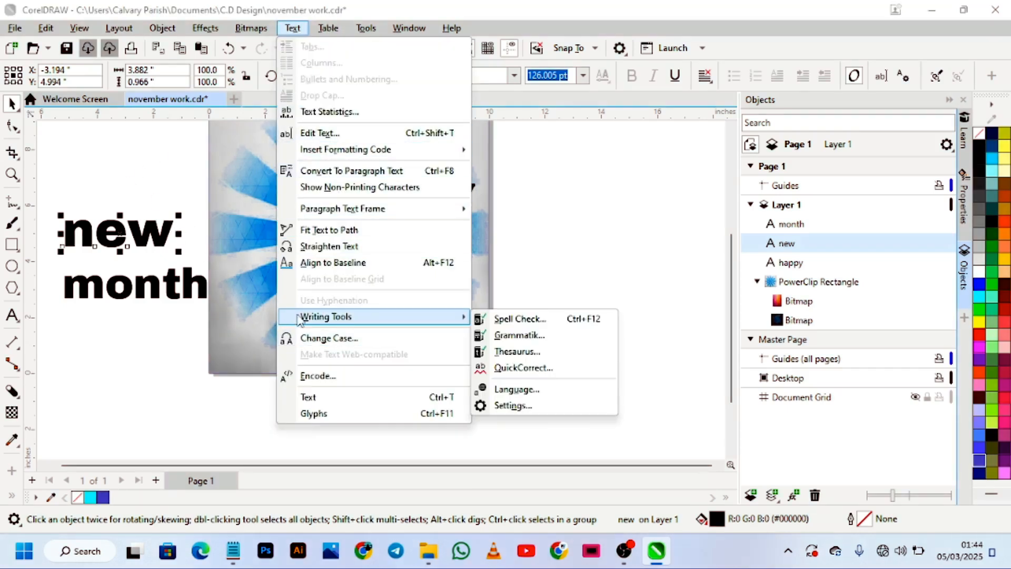
click(318, 338)
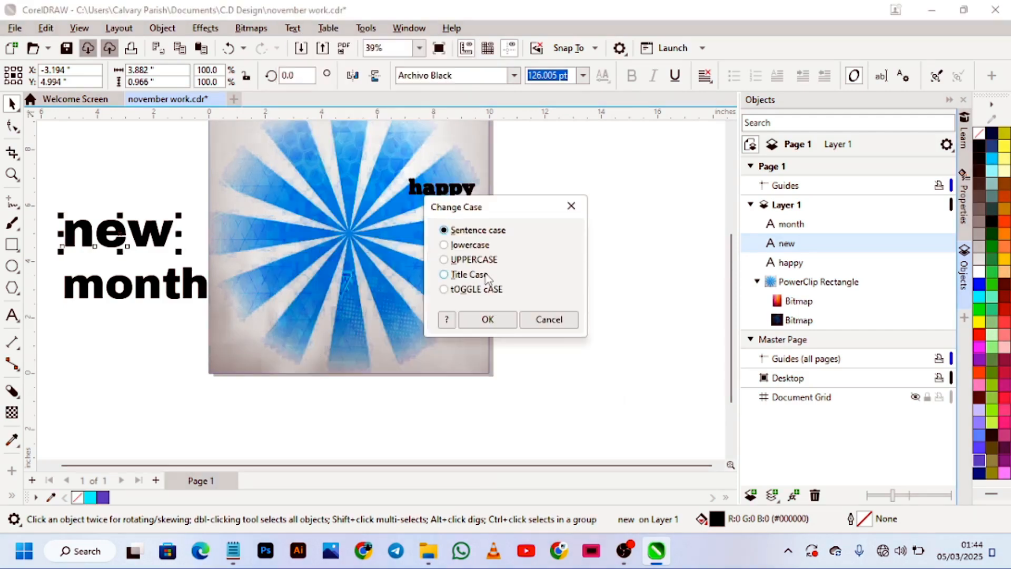
click(486, 318)
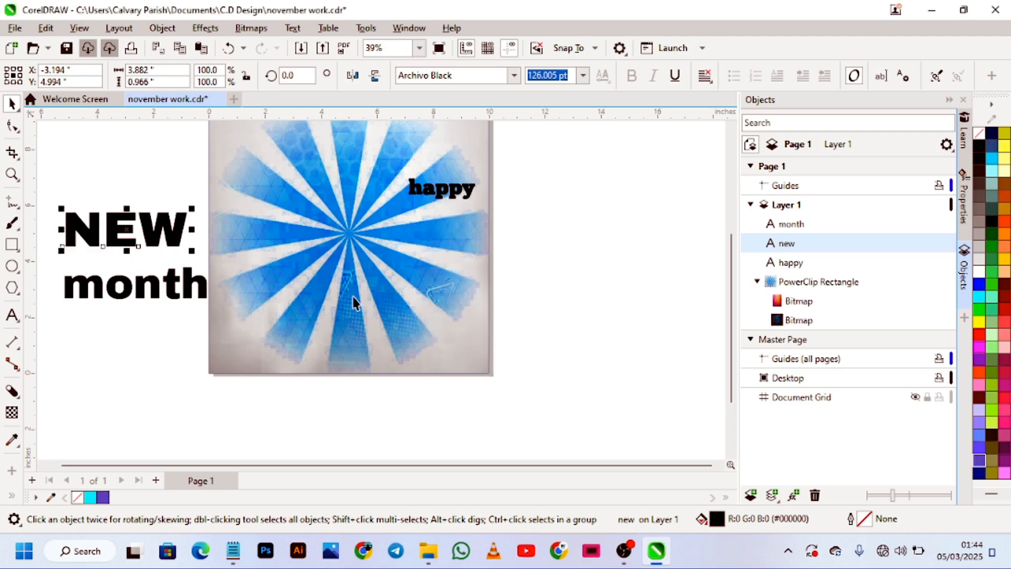
click(156, 285)
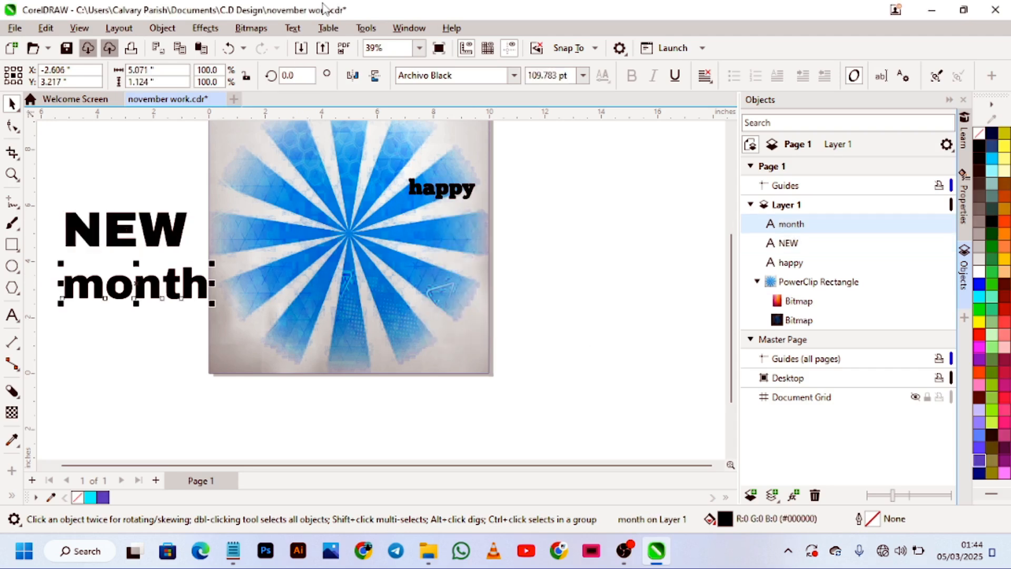
click(292, 28)
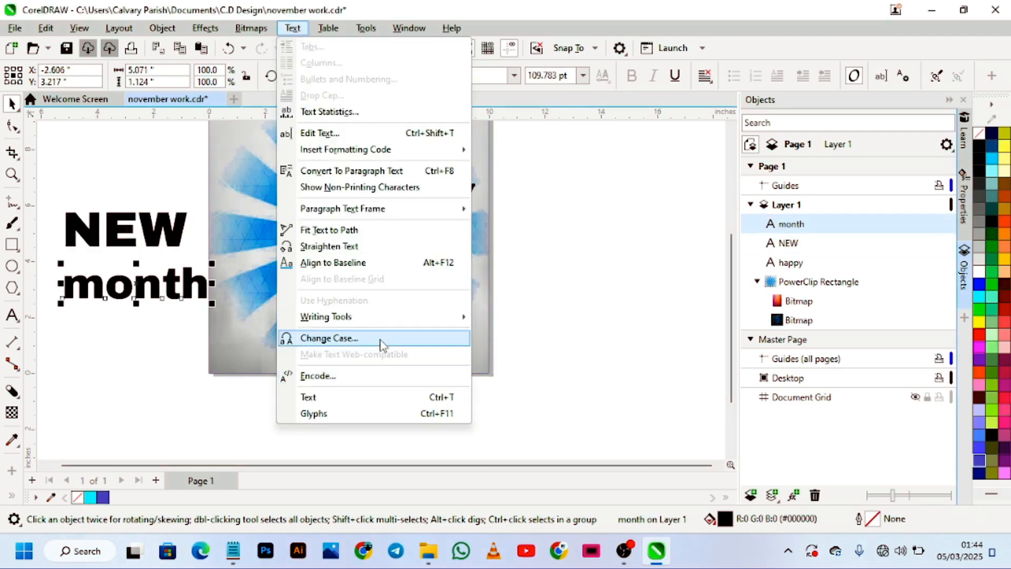
click(381, 340)
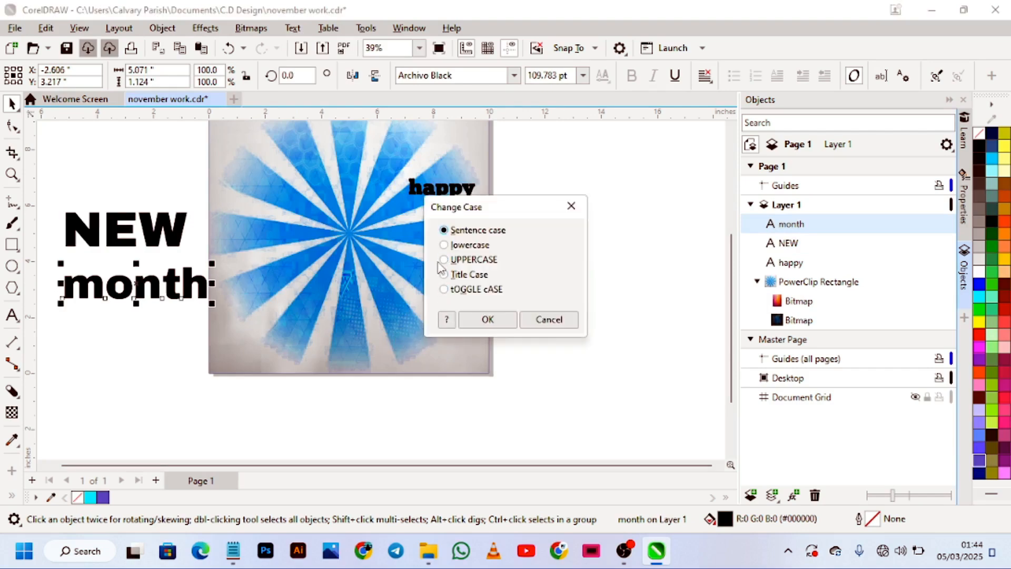
click(488, 319)
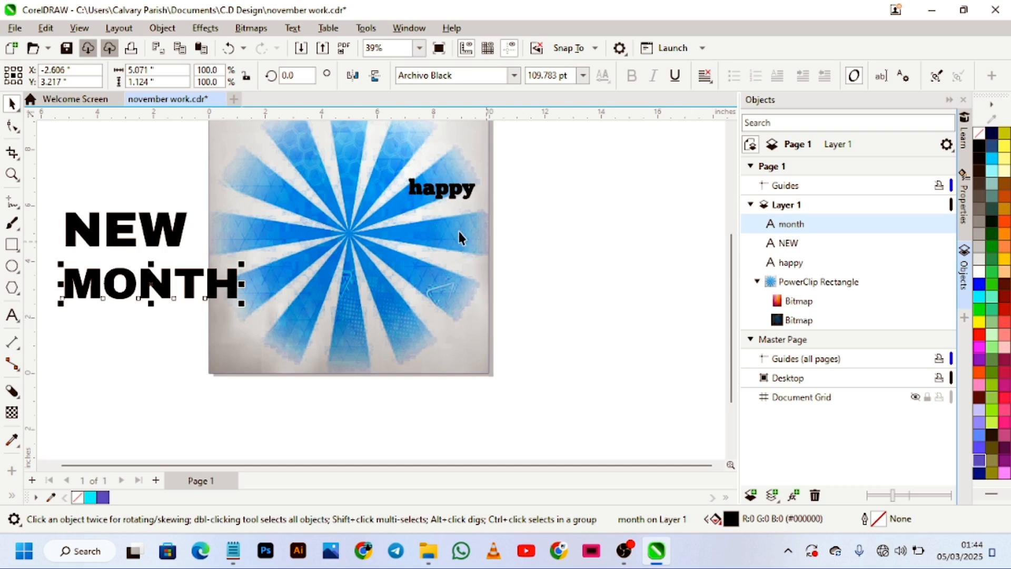
Step: Change the word "happy" on the artwork to UPPERCASE
click(442, 189)
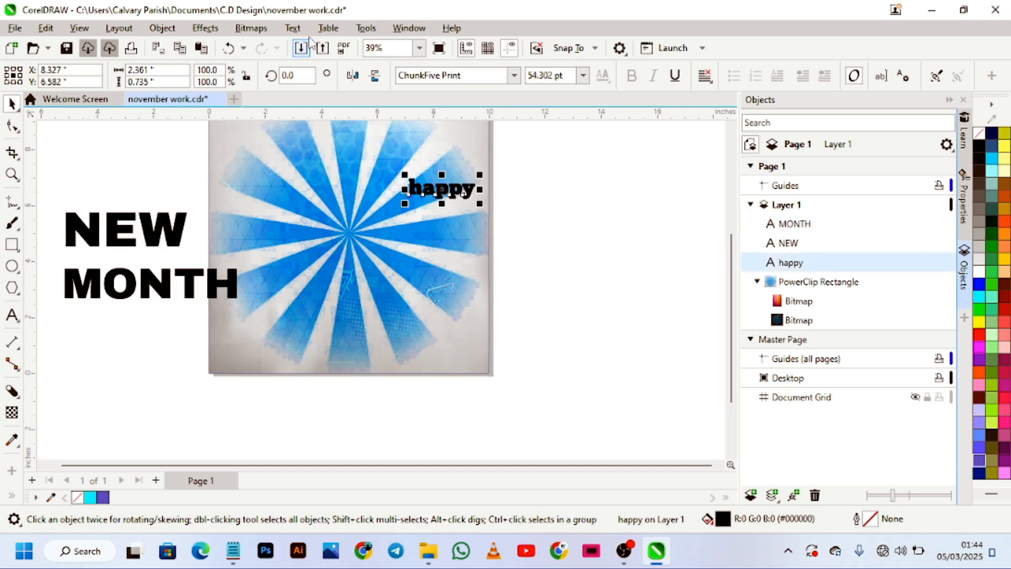
click(293, 27)
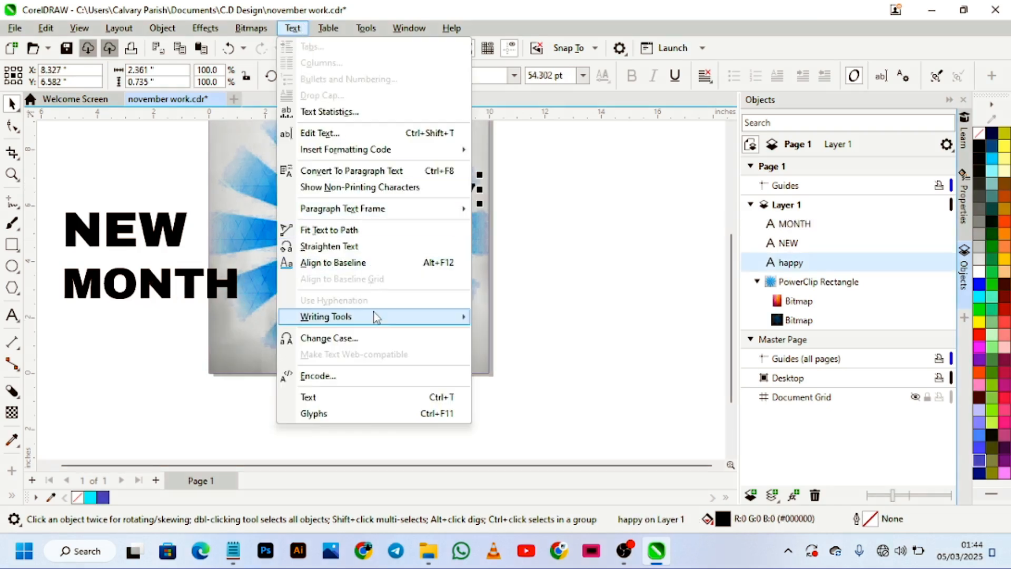
click(381, 339)
click(445, 260)
click(480, 318)
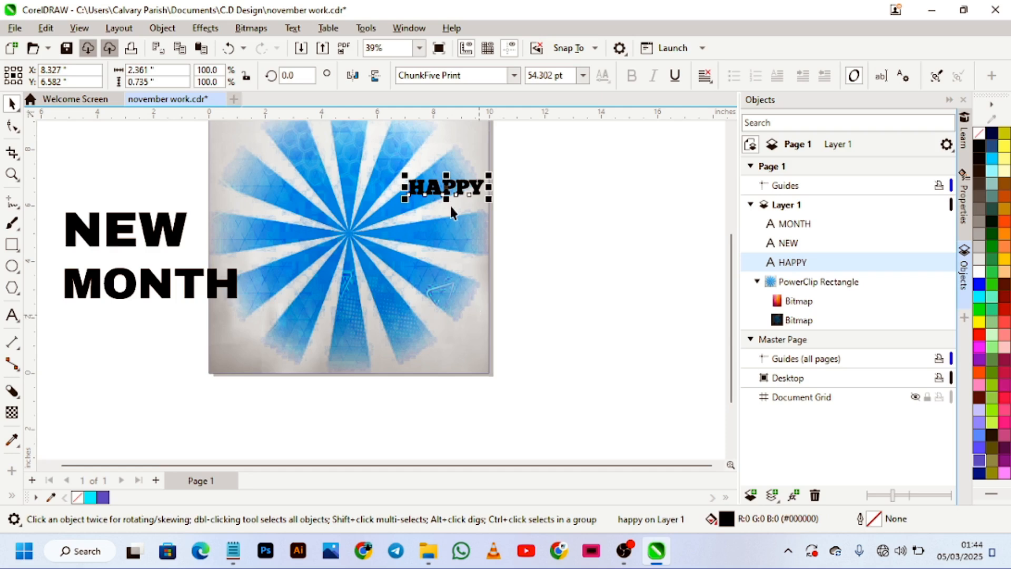
Step: Shift "HAPPY" slightly inward from the page's right edge and fill it with dark blue (#003399)
drag(456, 189, 446, 188)
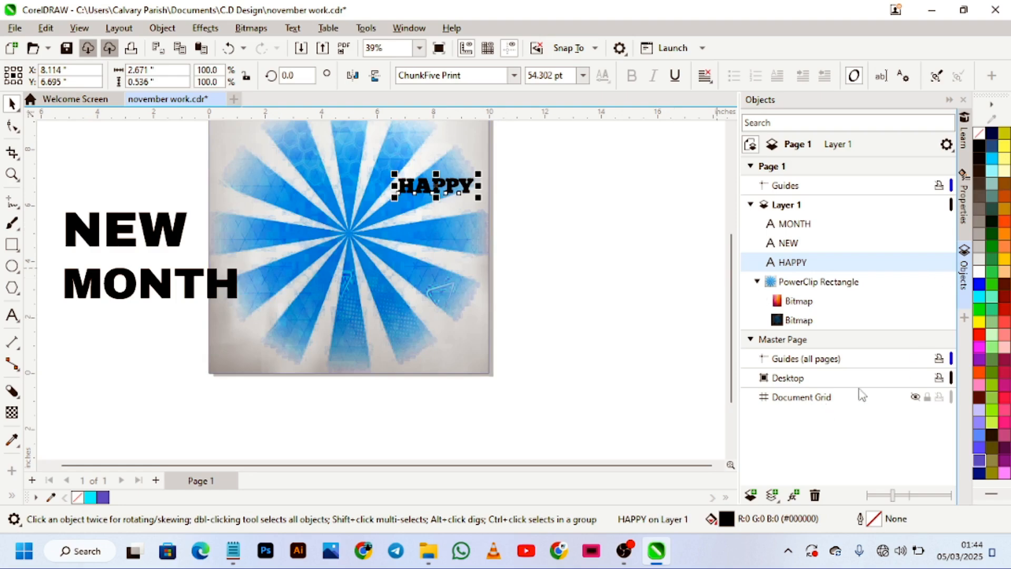
click(978, 477)
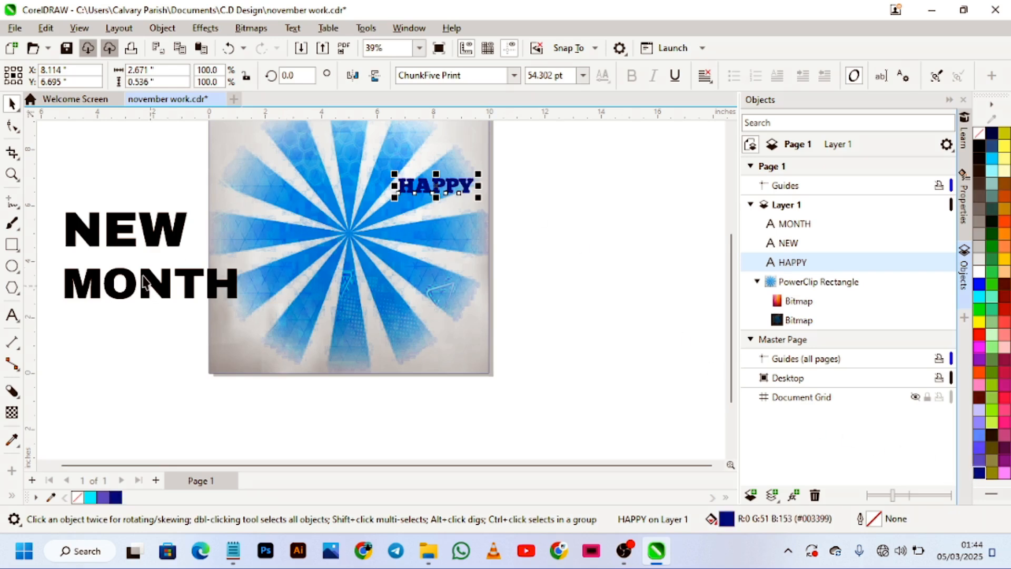
Step: Fill the words "NEW" and "MONTH" with the dark blue (#003399) used for "HAPPY"
click(148, 239)
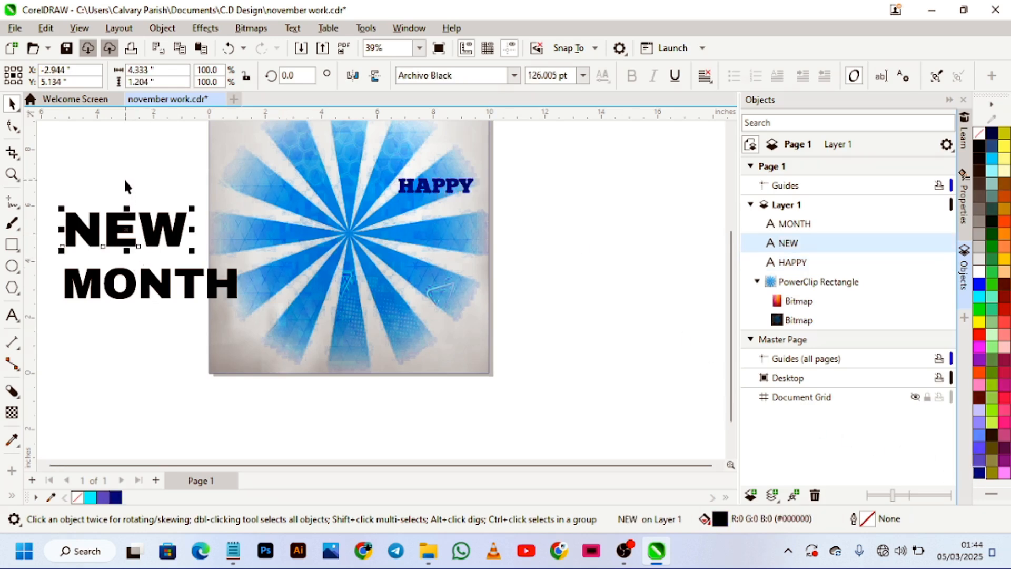
scroll(124, 178, down, 1)
drag(77, 178, 237, 346)
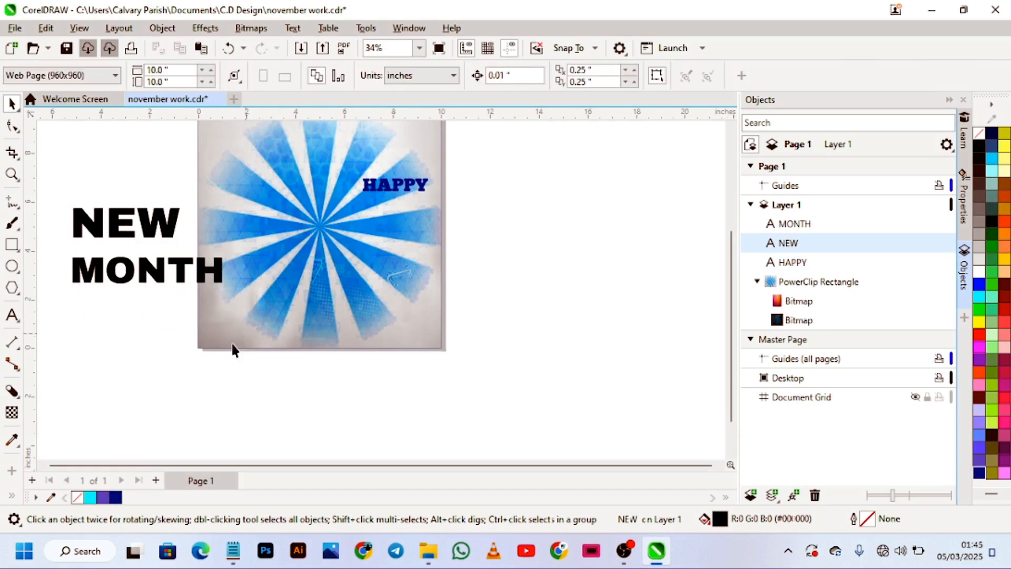
scroll(83, 190, down, 1)
drag(64, 169, 185, 275)
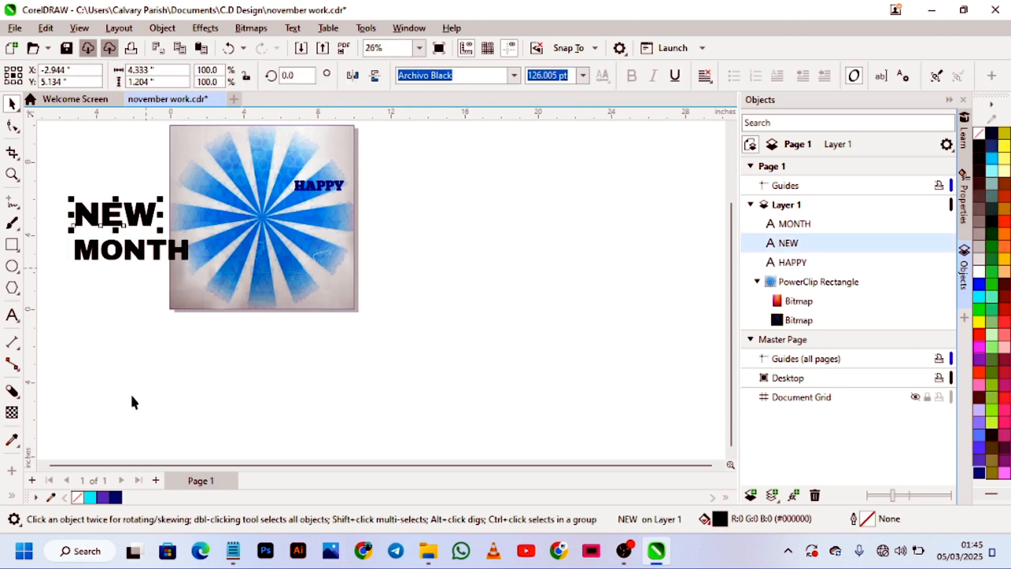
click(115, 499)
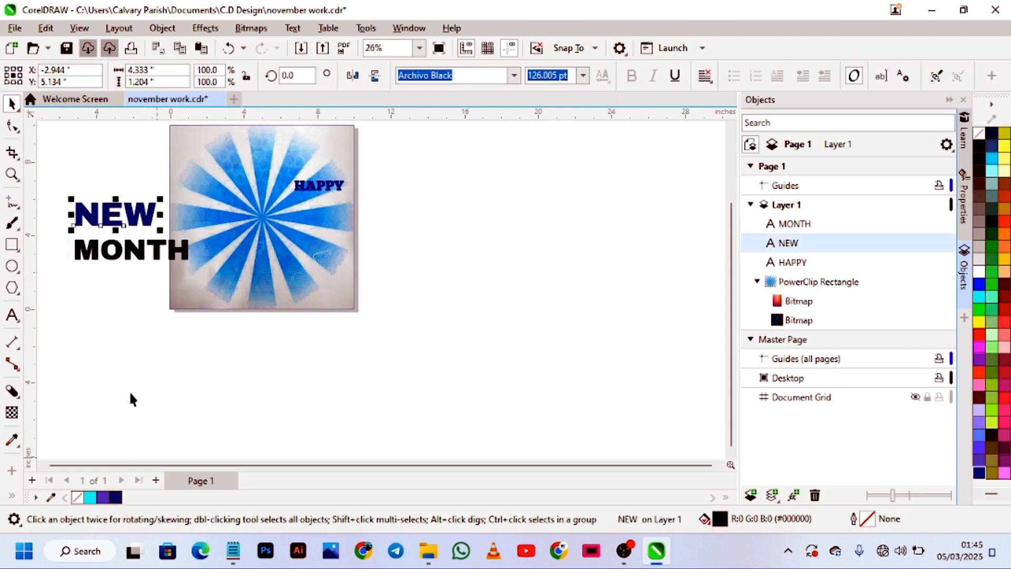
click(147, 261)
click(116, 497)
Step: Shrink "NEW" to about 3 inches wide and stack "NEW" and "MONTH" beneath "HAPPY", keeping the background centred on the page
drag(196, 269, 182, 262)
drag(128, 218, 342, 205)
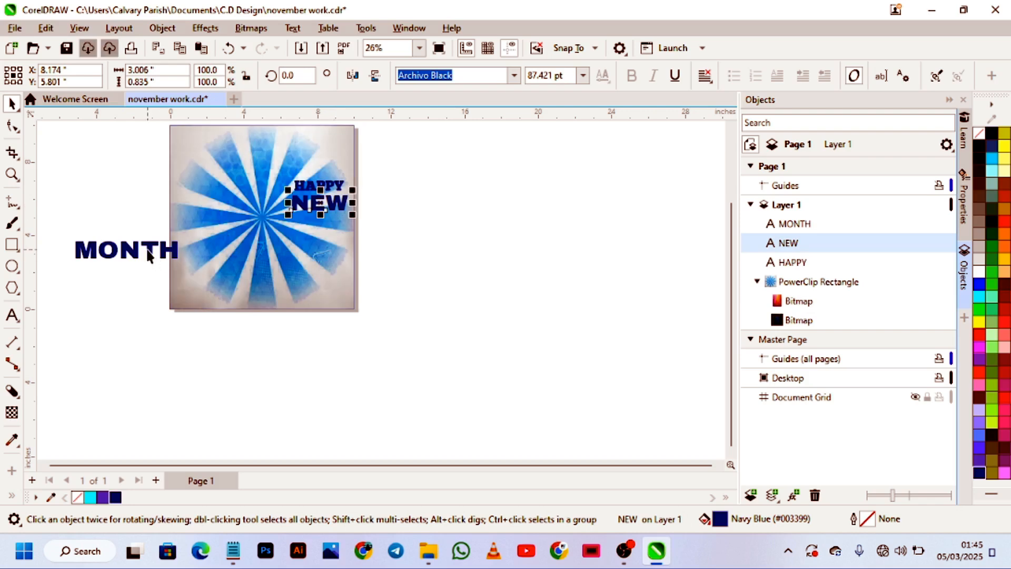
drag(140, 252, 345, 237)
click(321, 231)
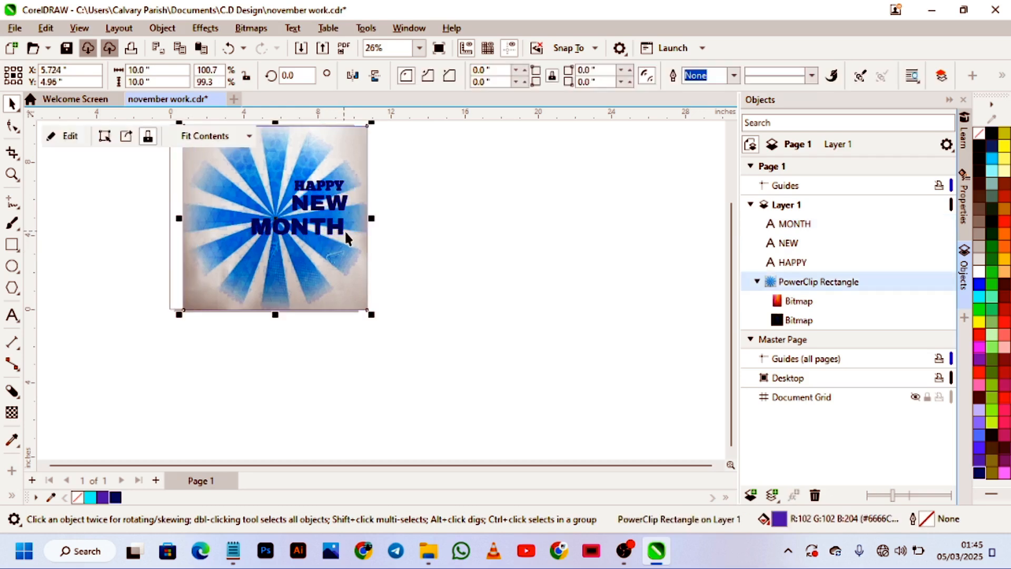
key(p)
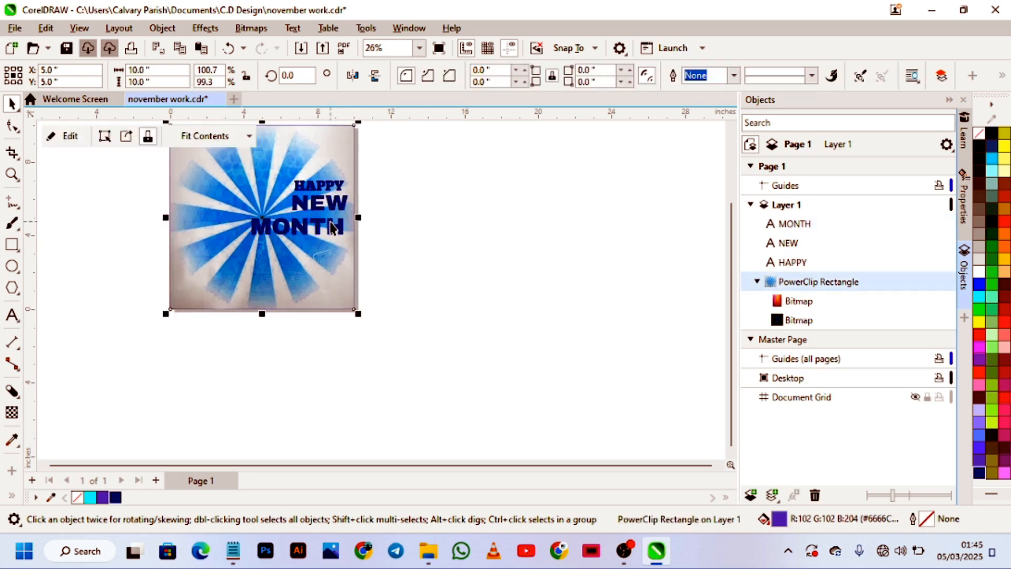
key(shift+F2)
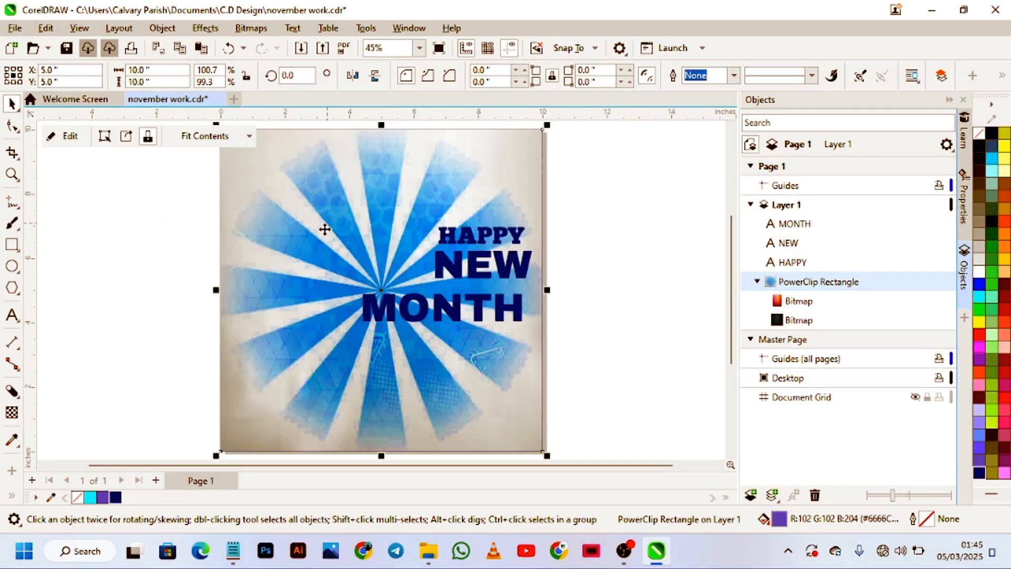
Step: Scale "MONTH" down to about the width of "NEW" and move it directly beneath "NEW", leaving the background in place
click(470, 319)
drag(526, 328, 488, 298)
click(479, 304)
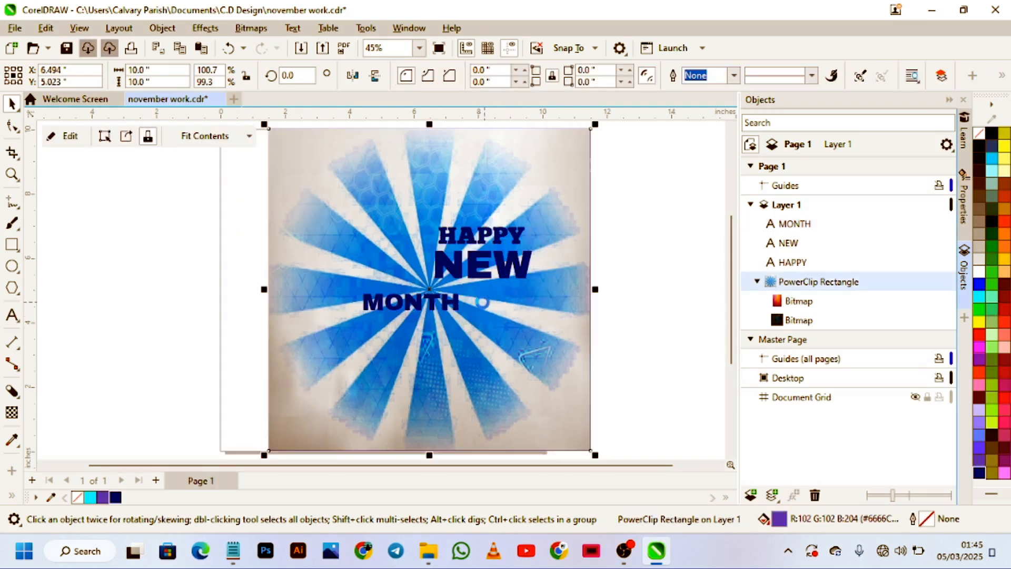
key(ctrl+z)
drag(440, 306, 466, 304)
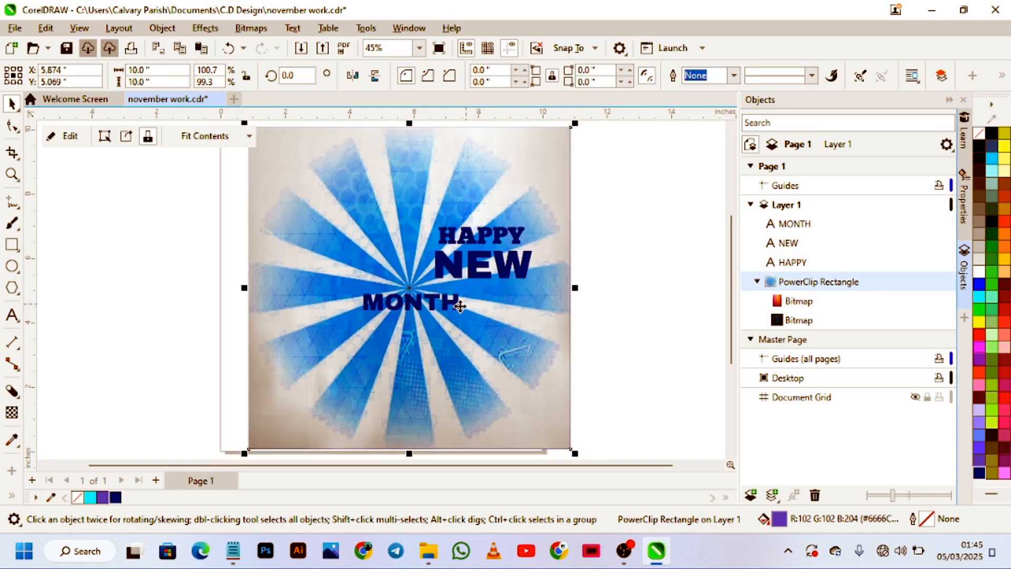
key(ctrl+z)
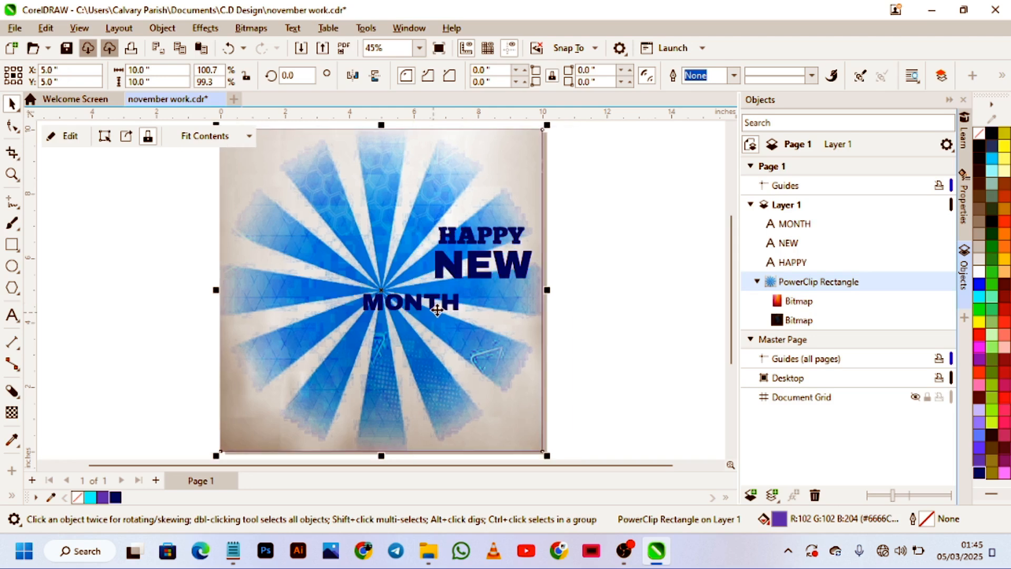
click(437, 307)
drag(444, 300, 511, 288)
click(570, 327)
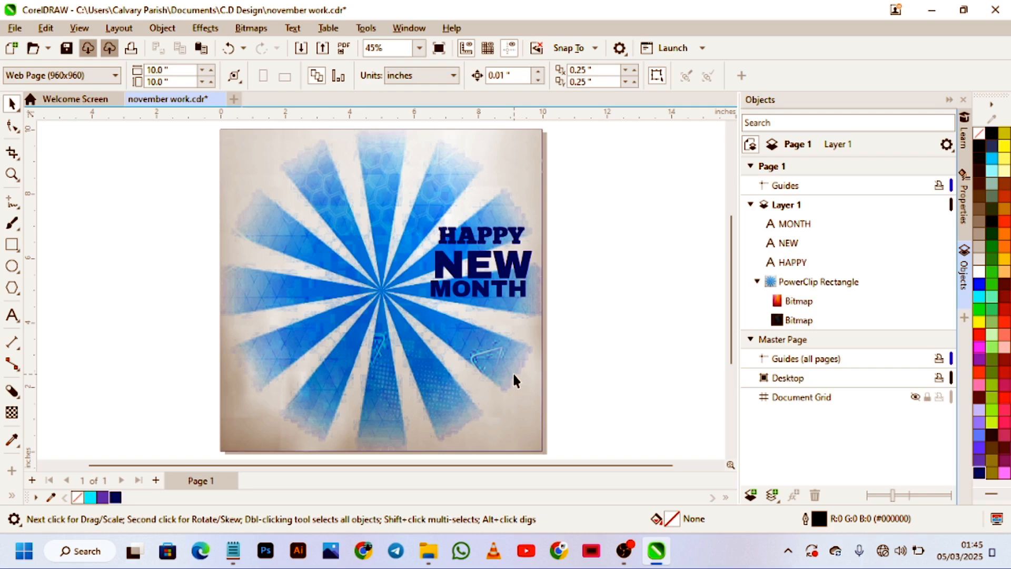
Step: Import the 3D Instagram like icon and photo_2024-06-28_16-08-50.png from the november folder in Downloads
click(427, 559)
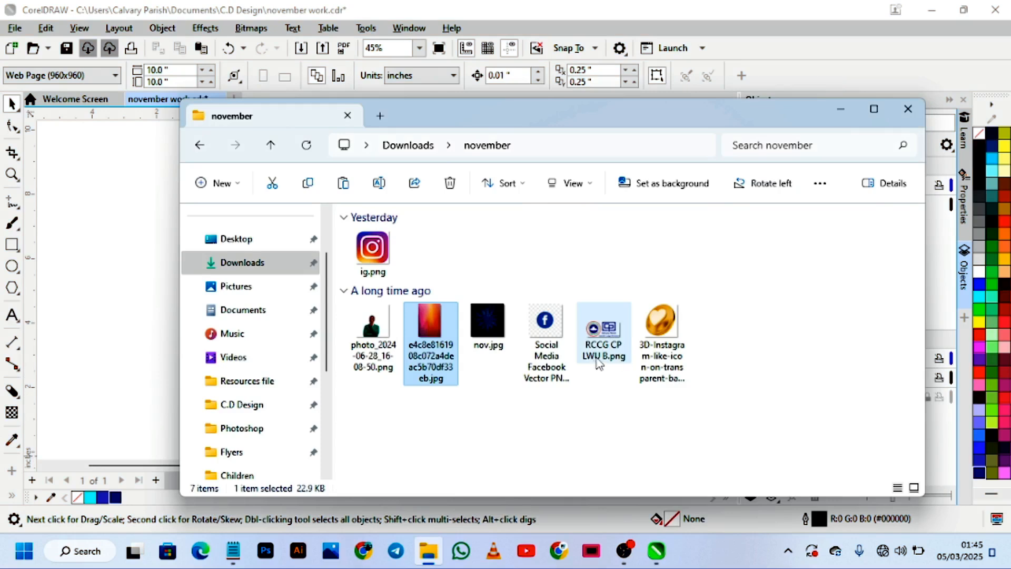
drag(662, 358, 138, 361)
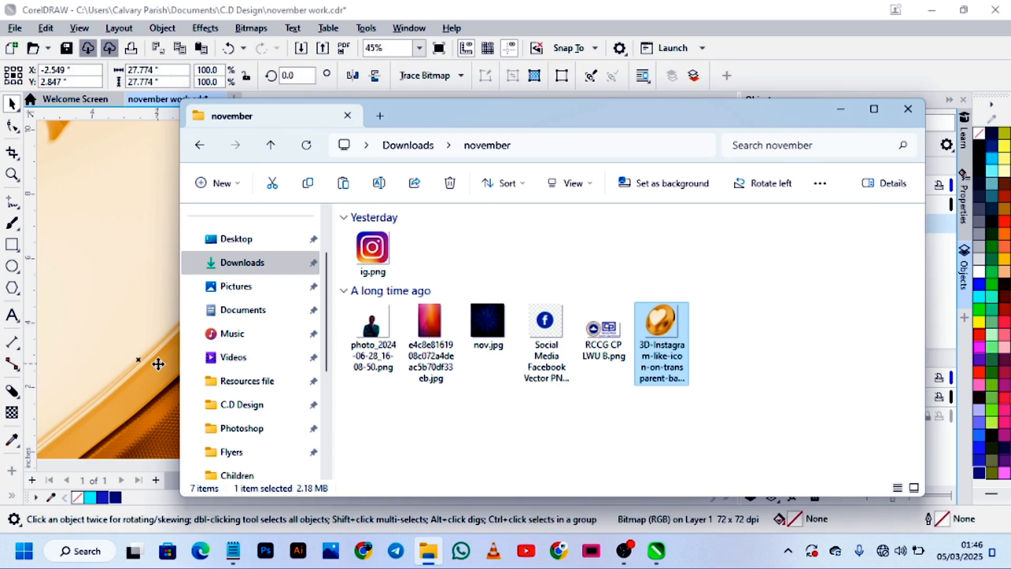
scroll(161, 368, down, 1)
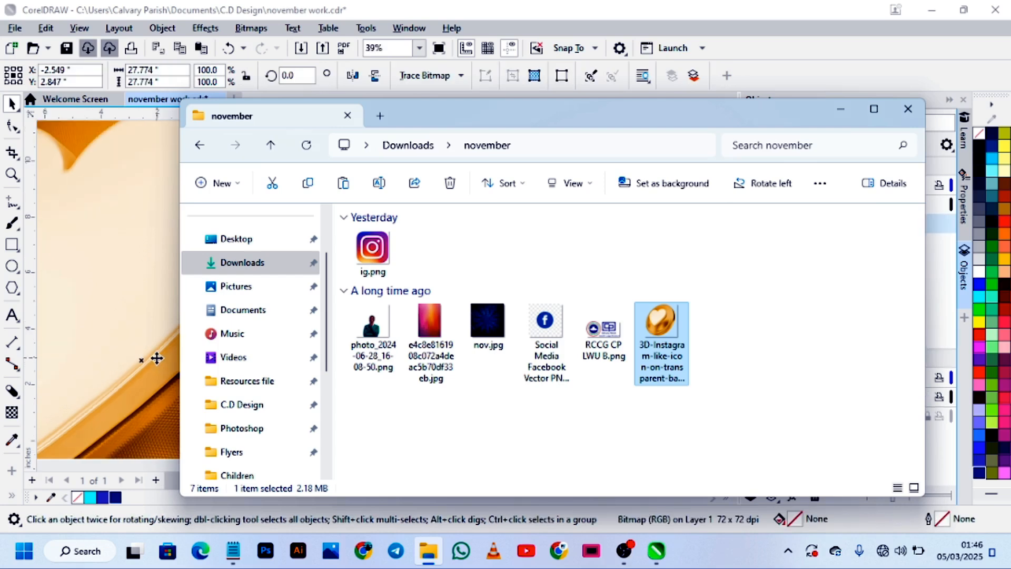
scroll(148, 326, down, 10)
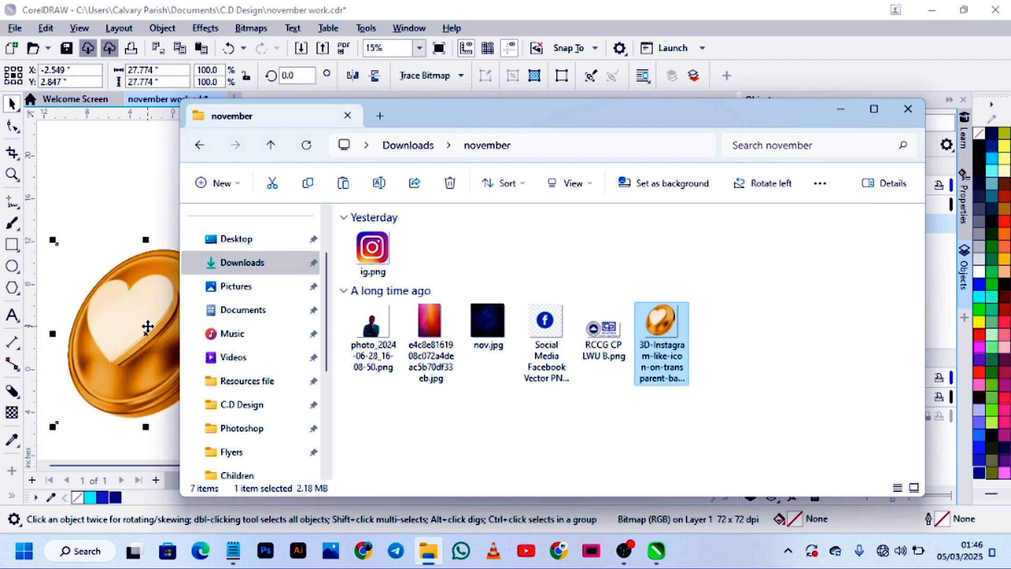
drag(371, 324, 88, 179)
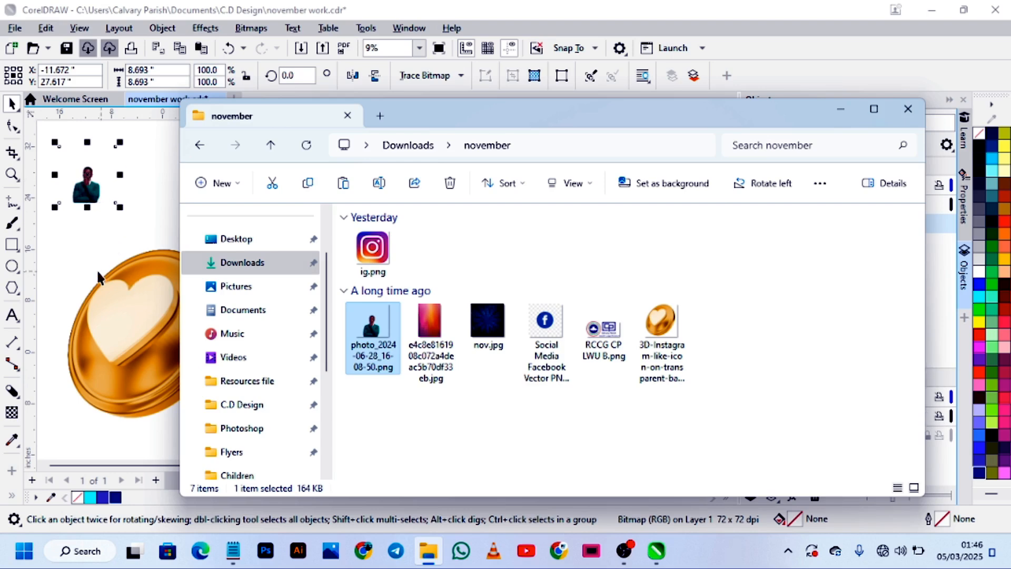
Step: Scale the gold heart coin down to about 6.7 inches beside the page and move the man's photo to the page's opposite side
click(74, 258)
drag(174, 318, 385, 316)
drag(450, 415, 326, 326)
drag(79, 195, 90, 341)
scroll(99, 345, up, 2)
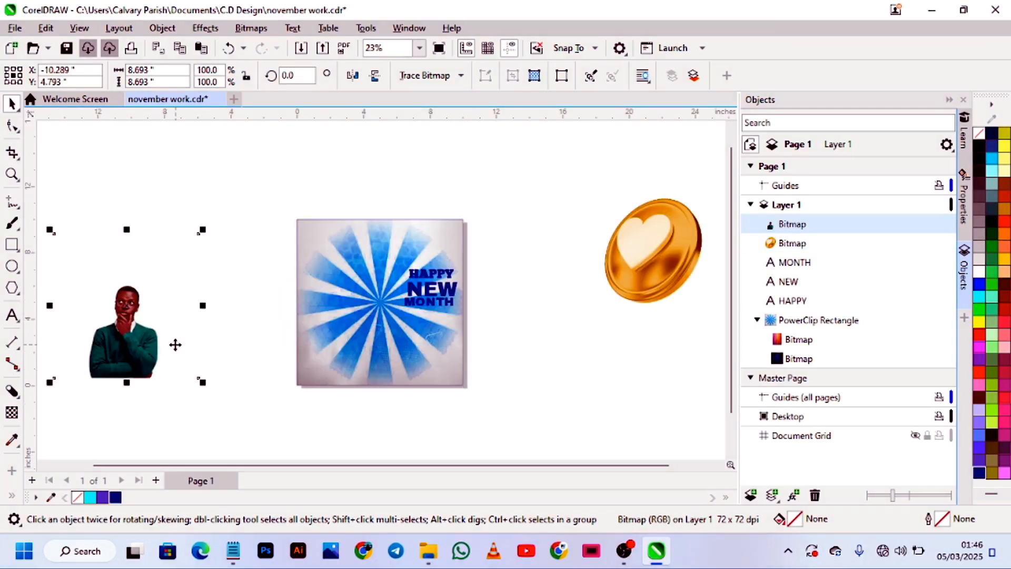
scroll(140, 348, down, 1)
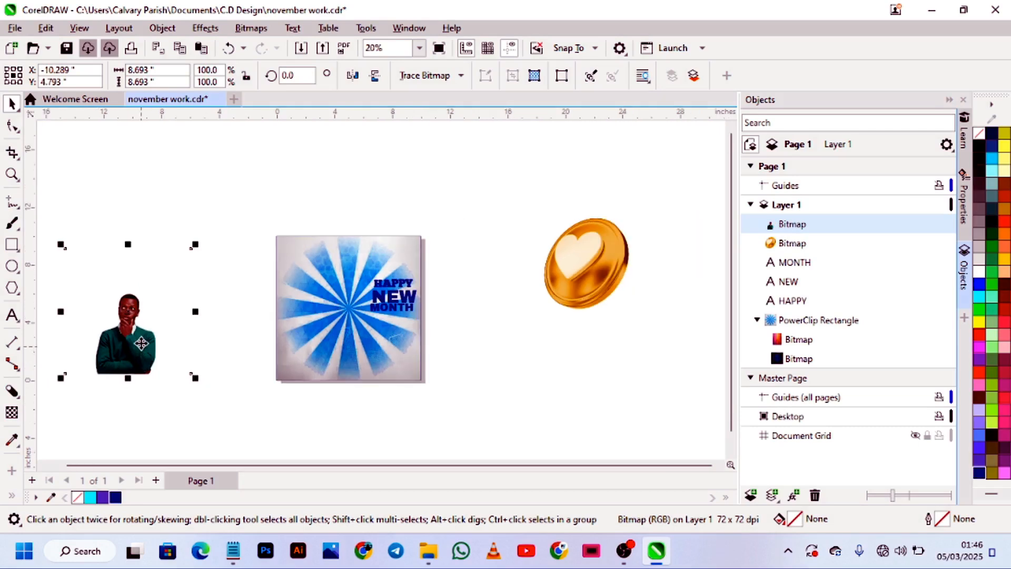
Step: Crop the empty margins around the man's photo with the Shape tool to about 4.5 × 6.3 inches
click(12, 126)
drag(59, 224, 94, 379)
drag(140, 242, 157, 369)
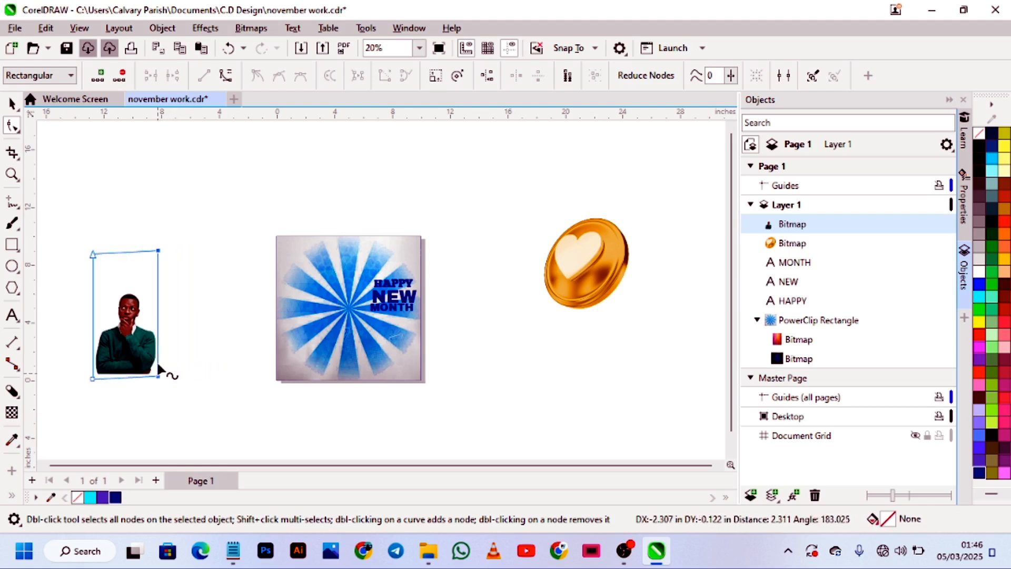
drag(73, 231, 156, 289)
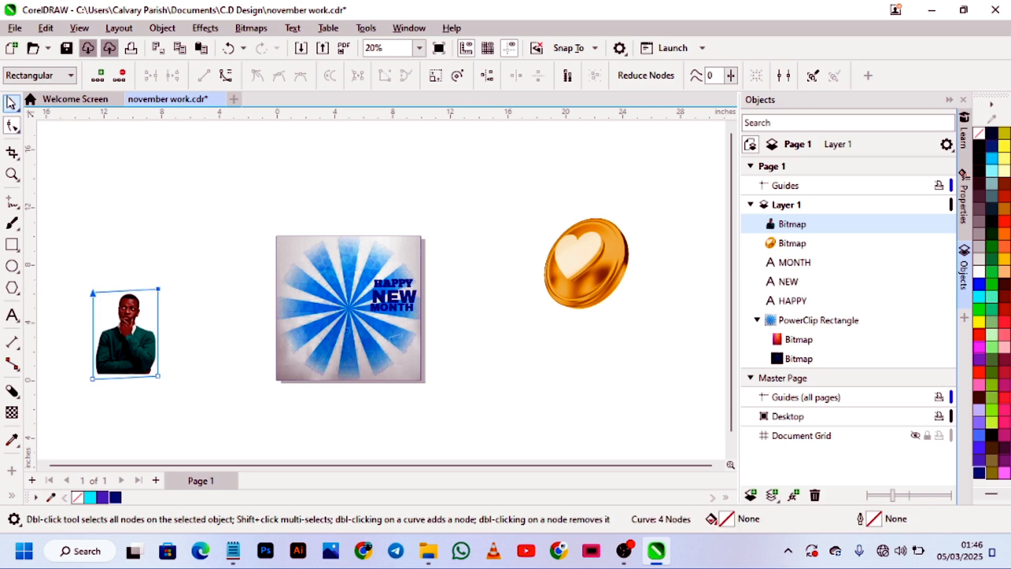
click(12, 103)
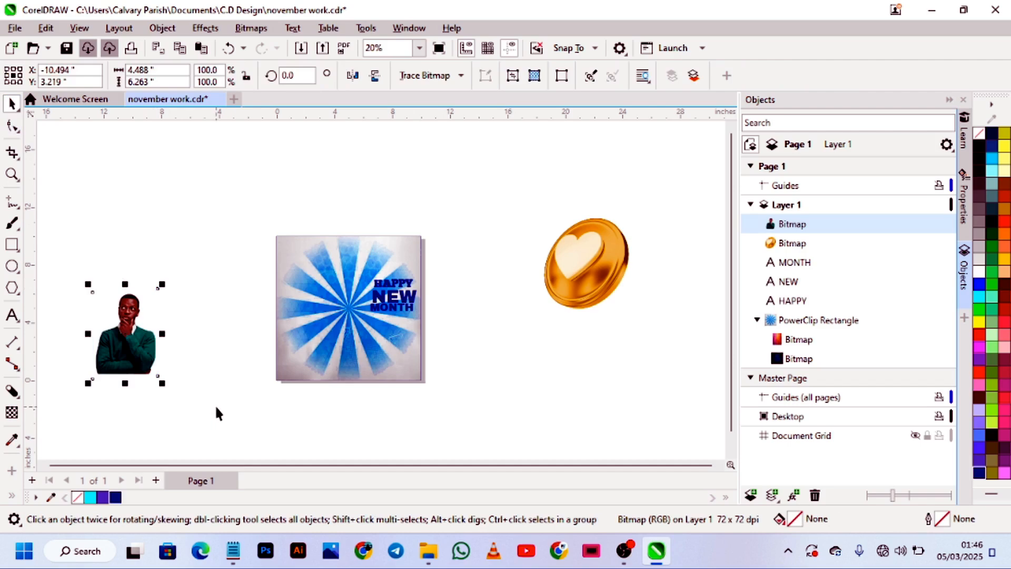
Step: Move the man's photo next to the page and PowerClip it inside the background rectangle
right_click(168, 370)
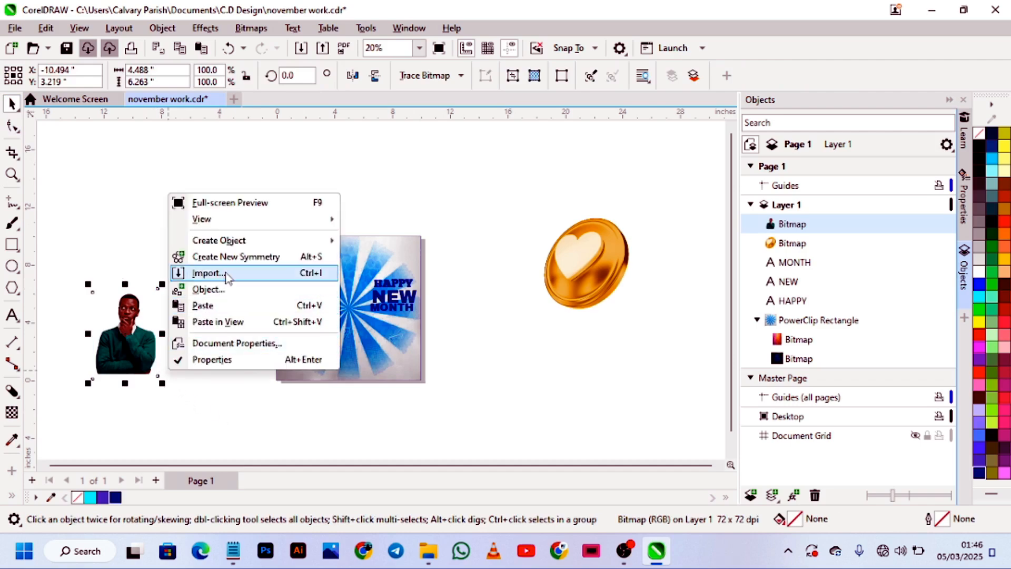
click(97, 196)
drag(158, 338, 267, 330)
right_click(261, 332)
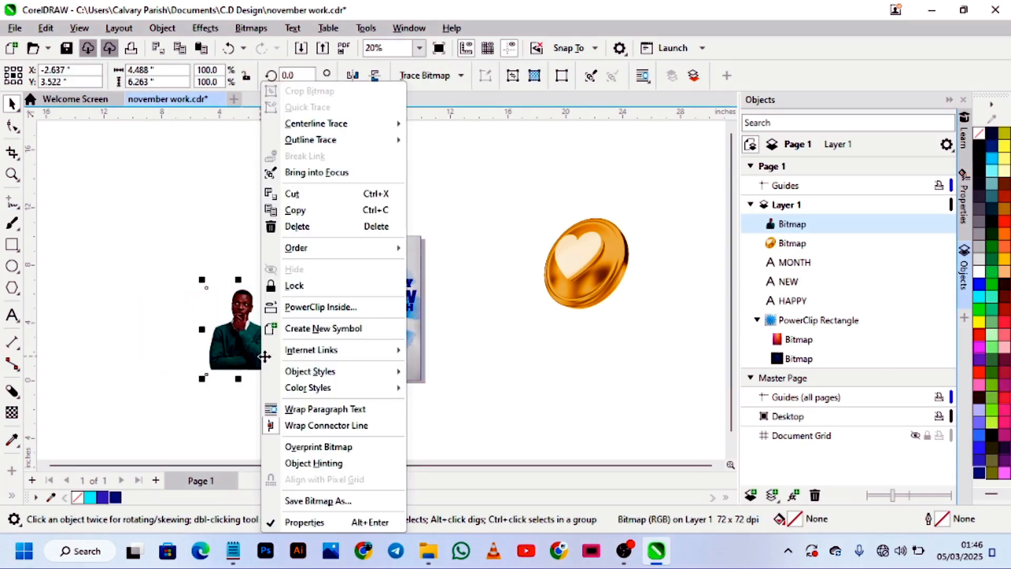
click(307, 307)
click(383, 357)
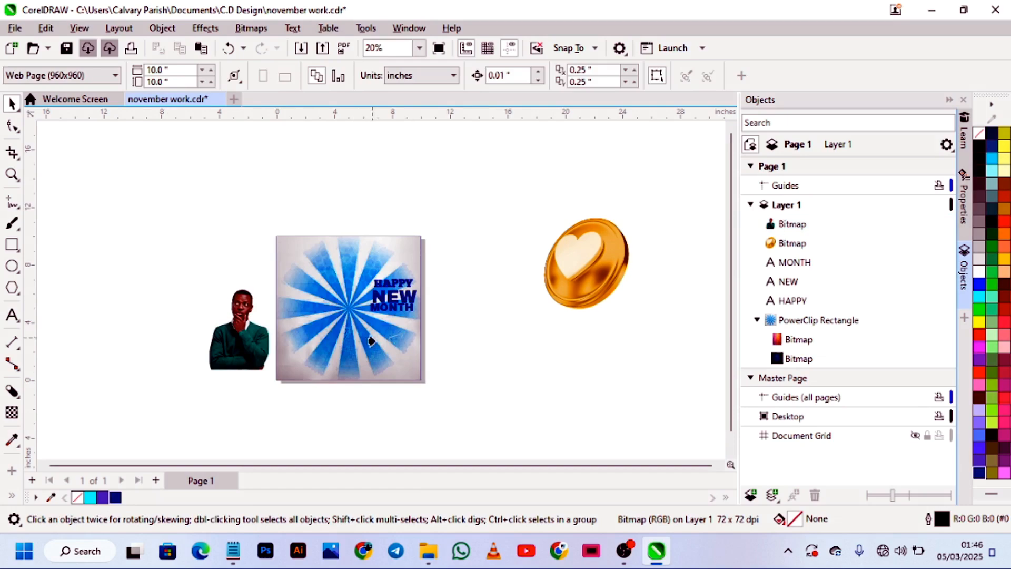
Step: Edit the PowerClip contents, move the man's photo into the background's lower-right corner below the text, and finish editing
click(388, 359)
click(389, 357)
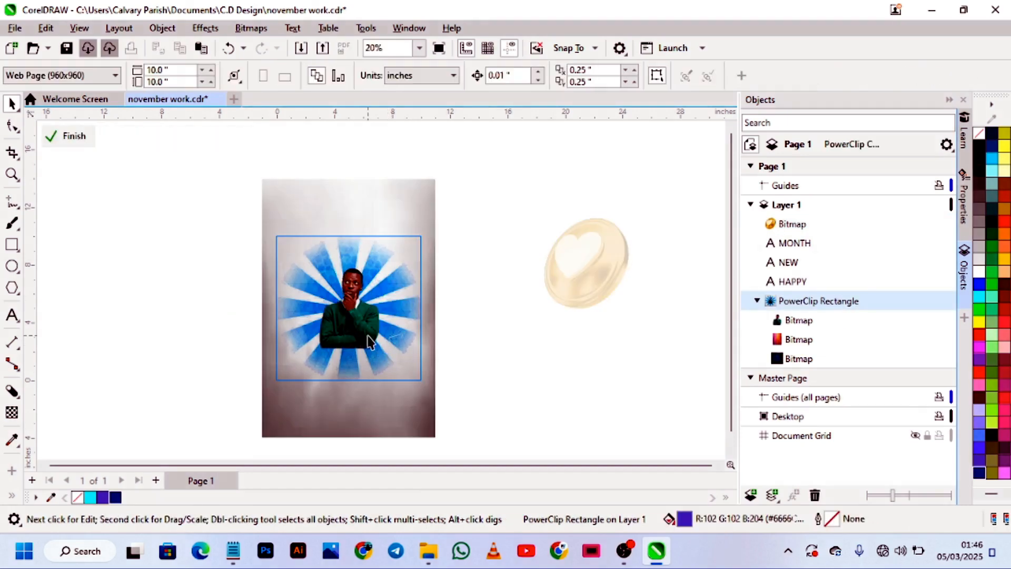
drag(357, 327, 401, 374)
click(401, 375)
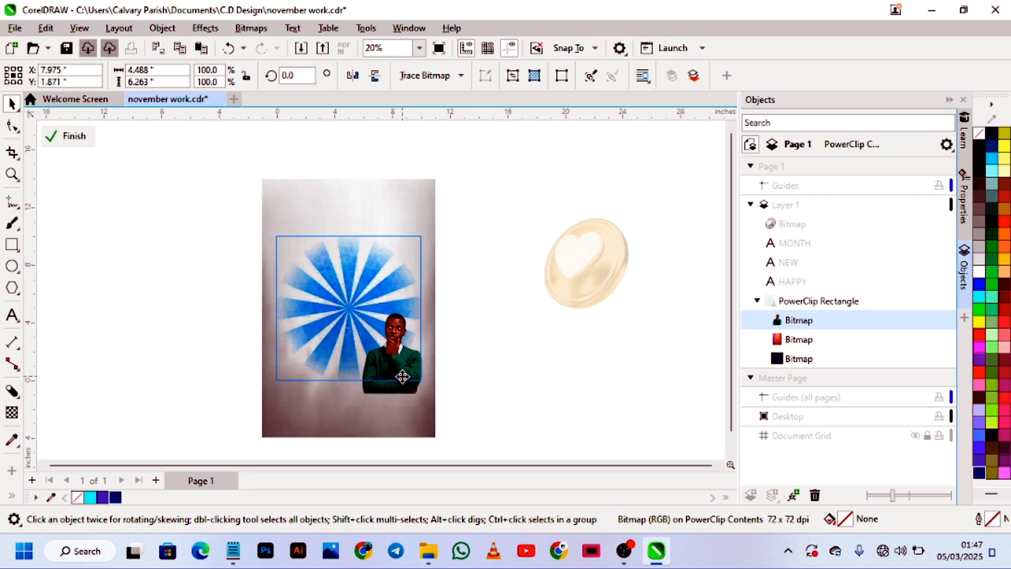
scroll(409, 369, up, 4)
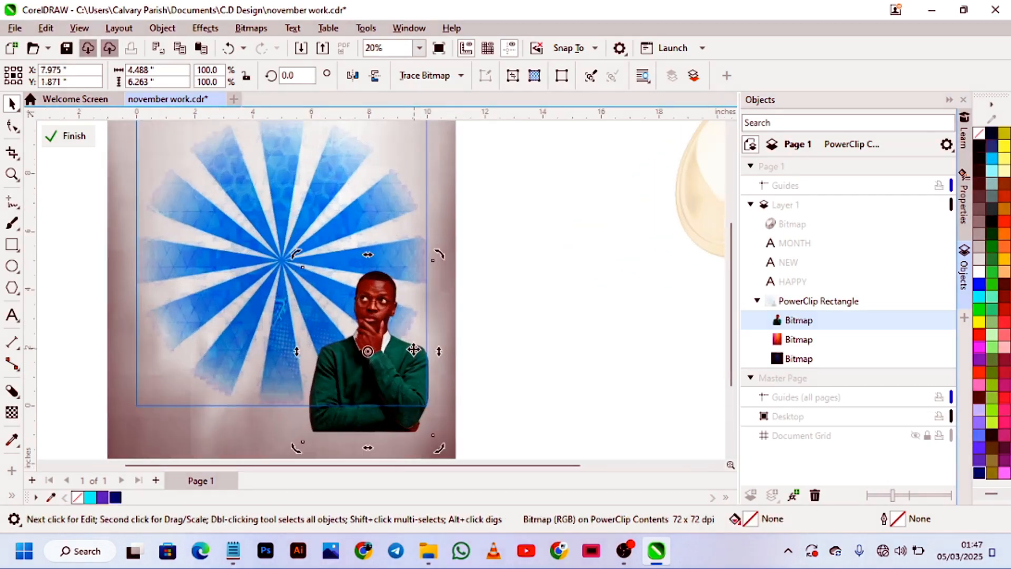
drag(393, 367, 403, 387)
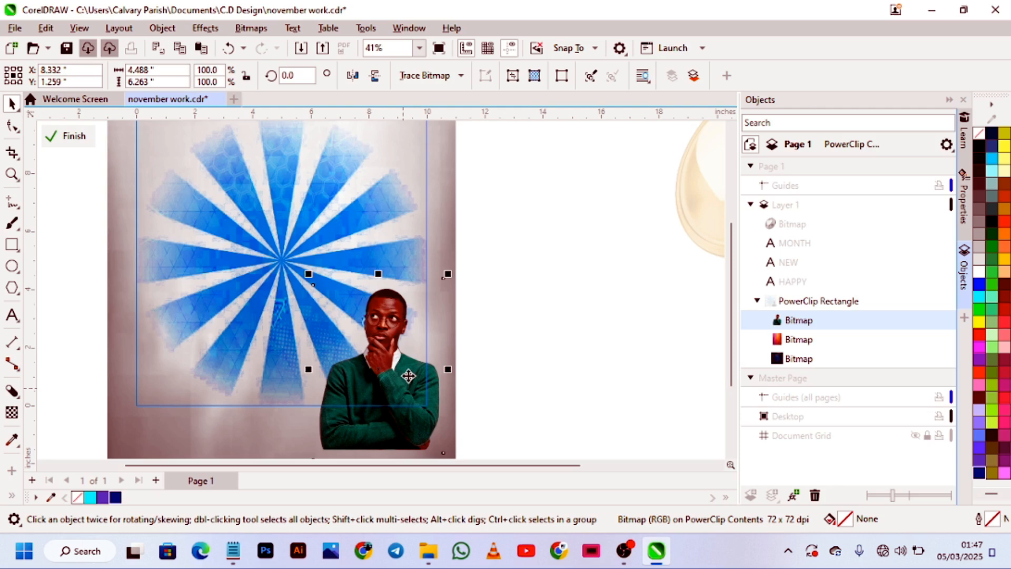
click(510, 354)
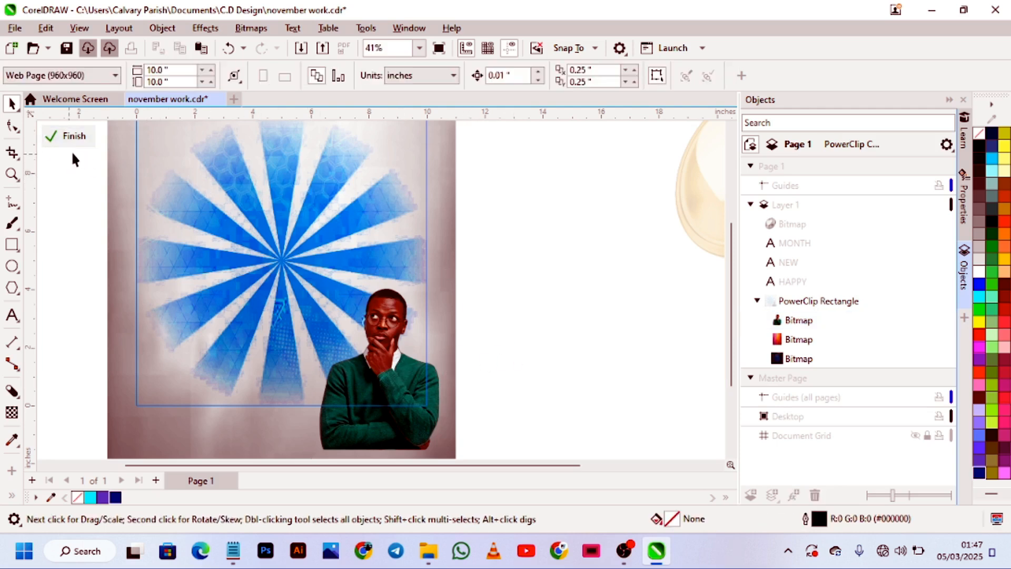
click(88, 139)
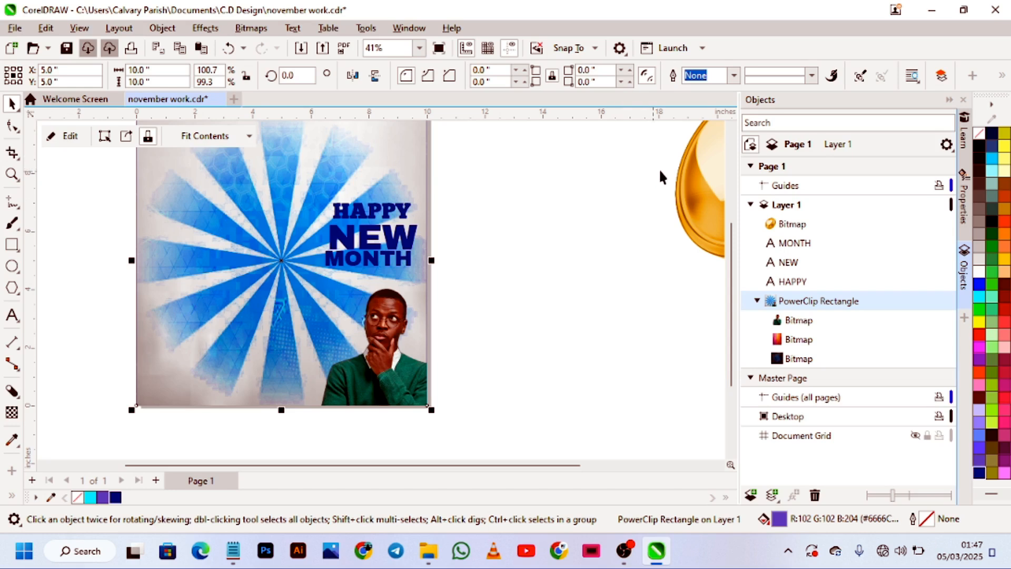
Step: Bring the gold heart coin closer to the page, scale it to about 1.5 inches square and duplicate it
drag(708, 183, 548, 228)
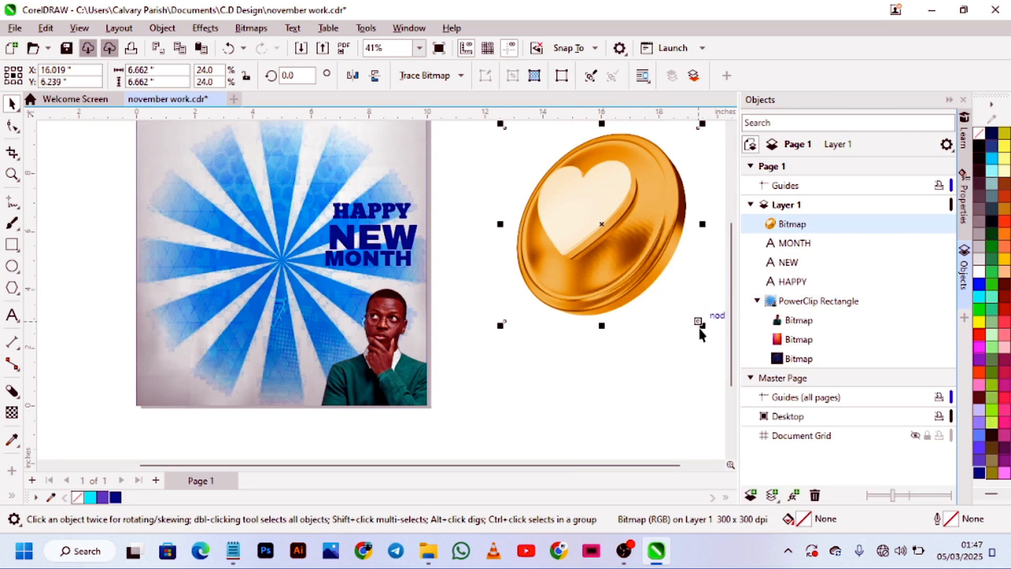
drag(700, 325, 621, 243)
drag(557, 199, 525, 287)
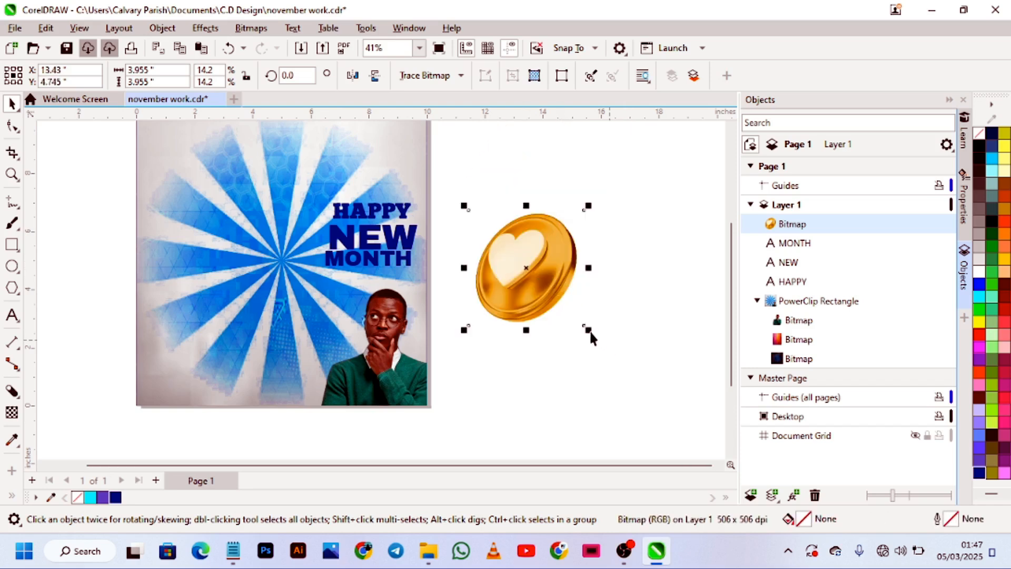
drag(586, 331, 545, 270)
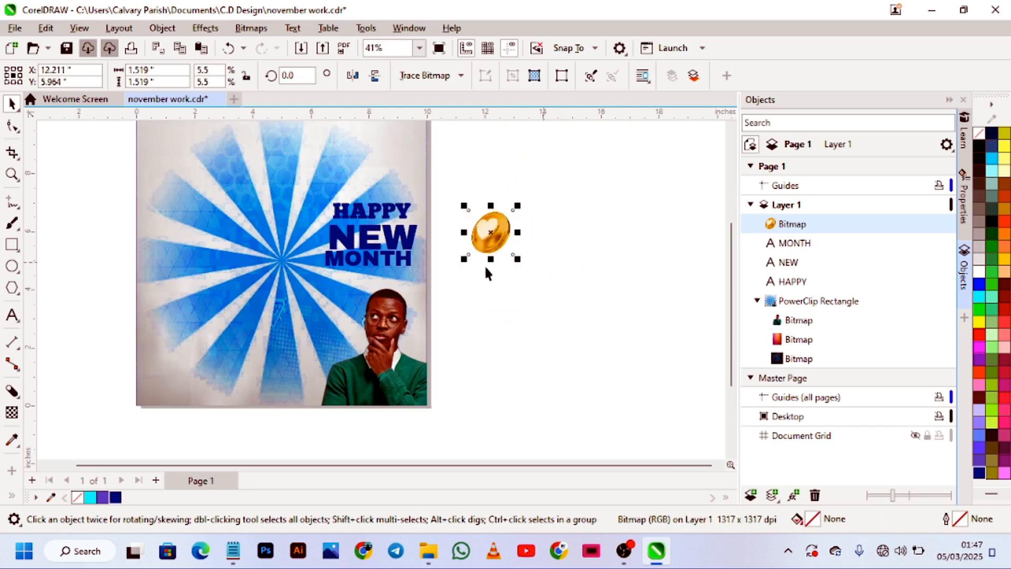
key(ctrl+d)
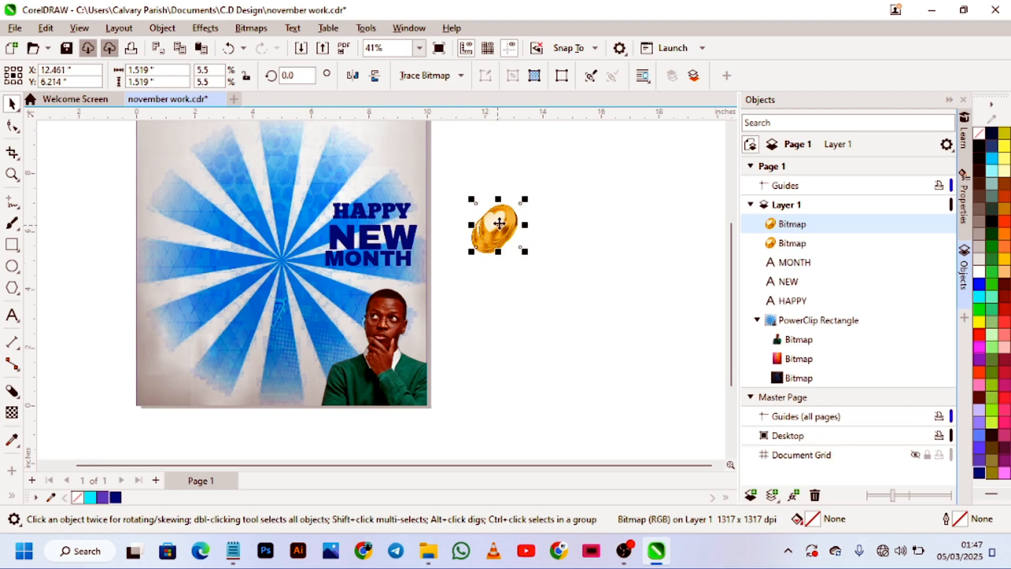
Step: Place one gold heart coin in the flyer's lower-left area and PowerClip the other coin inside the background rectangle
drag(498, 226, 214, 363)
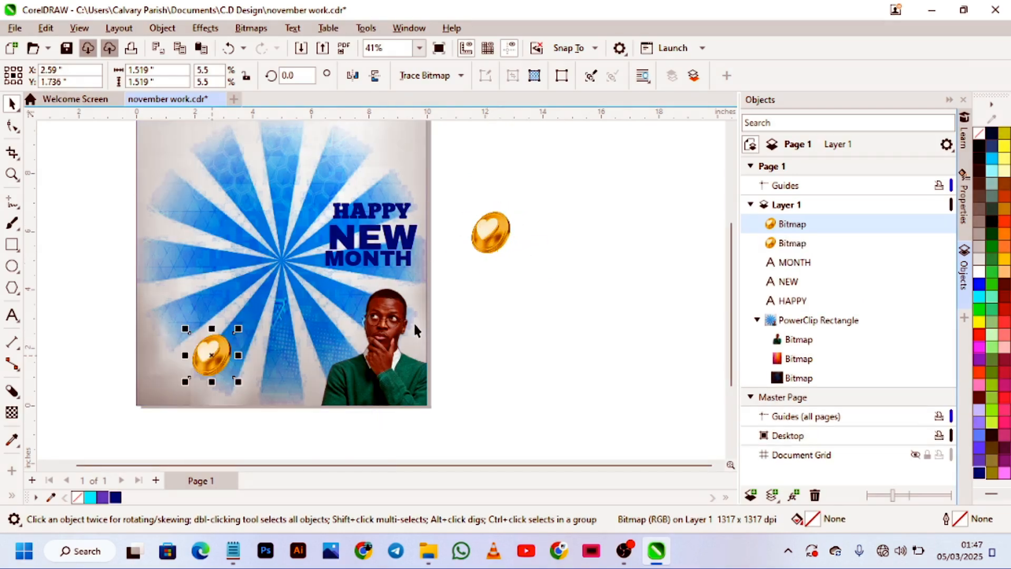
click(499, 240)
right_click(500, 240)
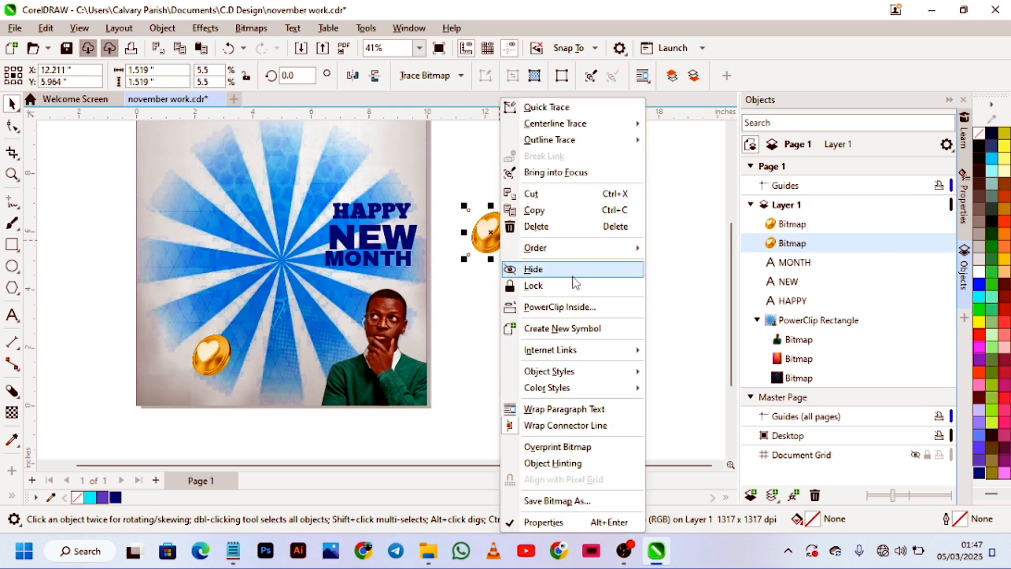
click(357, 143)
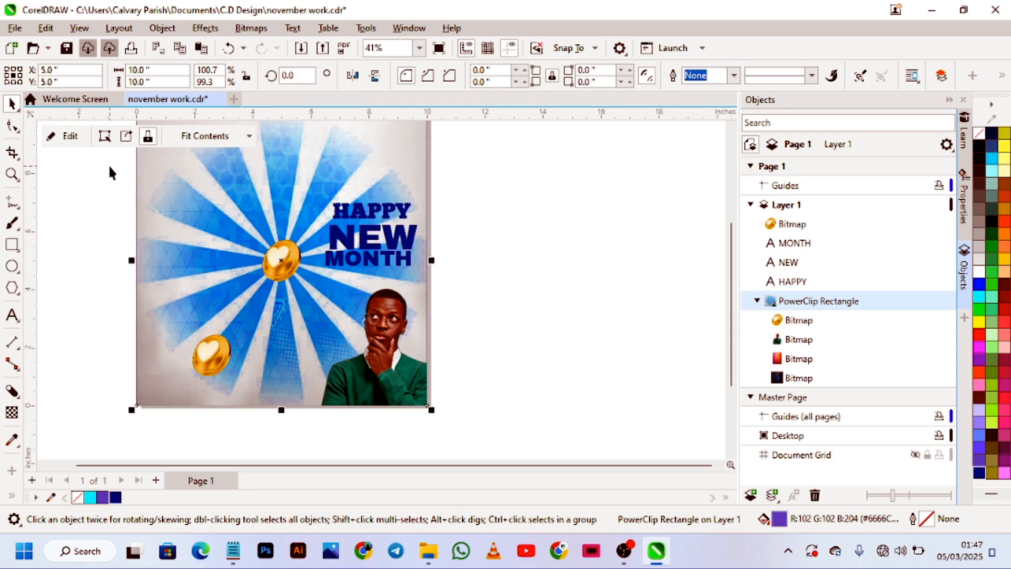
Step: Edit the PowerClip contents, move the clipped heart coin to the upper-right area above HAPPY, and finish editing
double_click(279, 254)
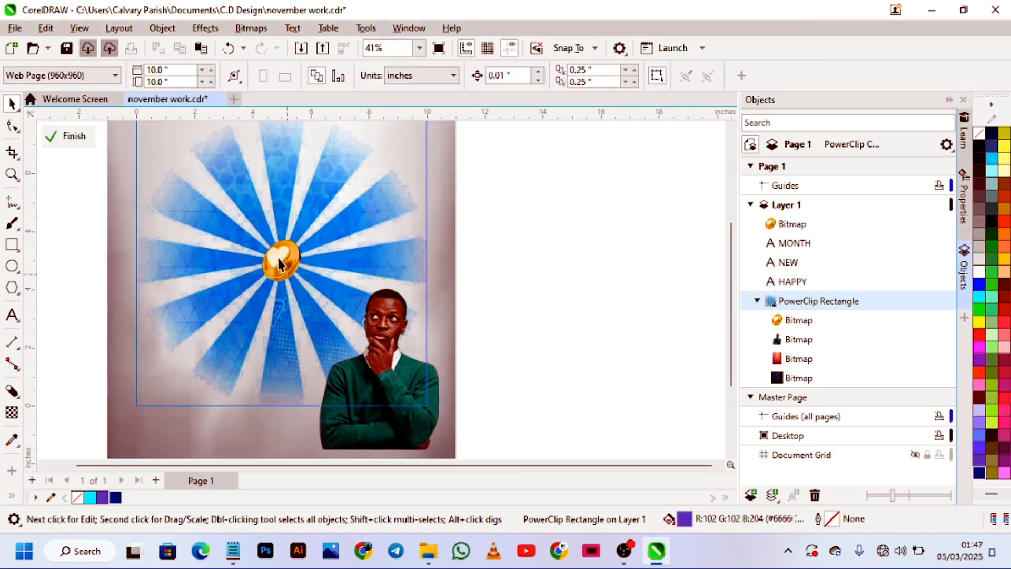
click(279, 258)
drag(381, 167, 391, 156)
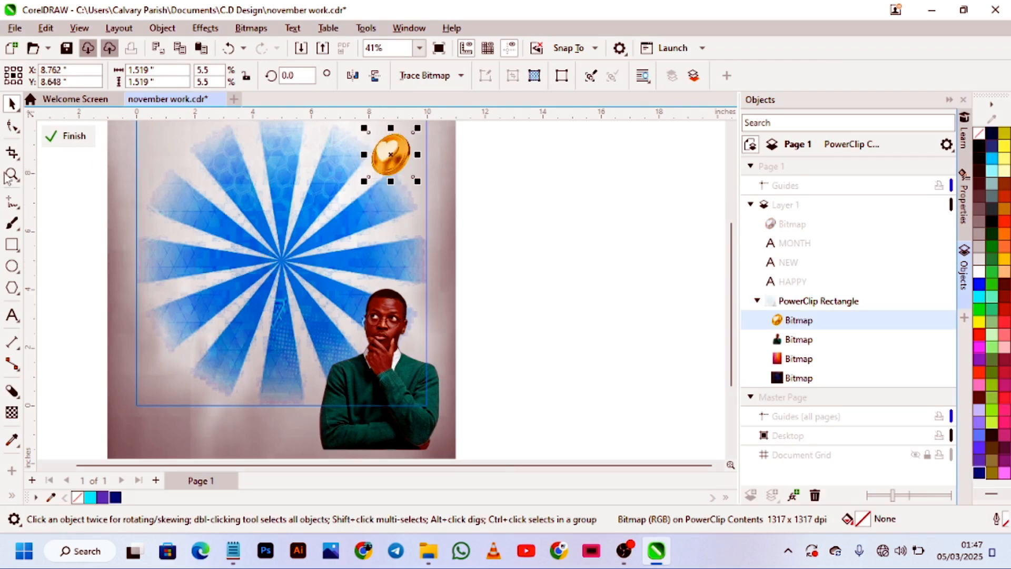
click(68, 138)
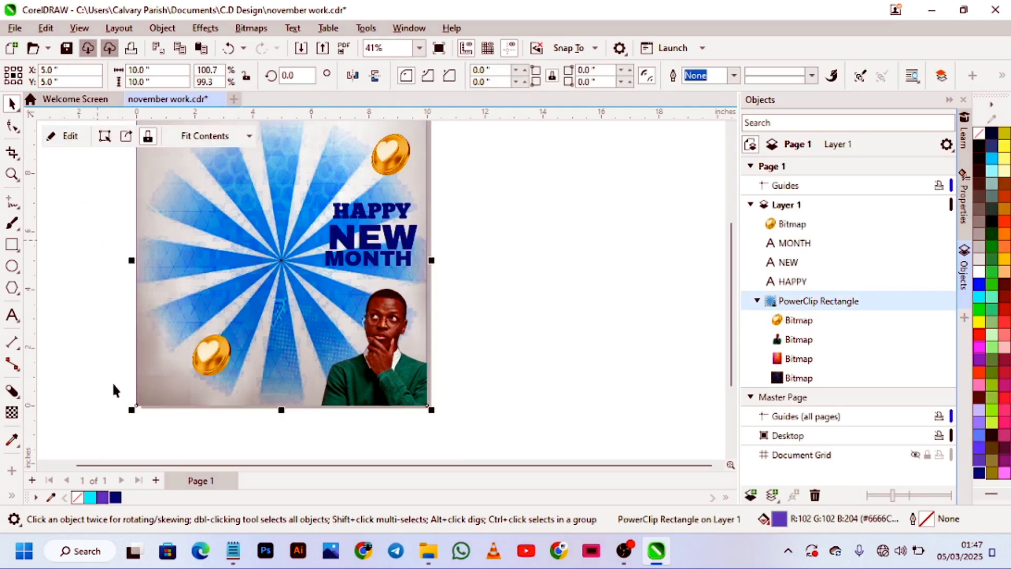
Step: Duplicate the NEW text, move the copy to the left half of the flyer and change its wording to NOV
click(348, 238)
key(ctrl+d)
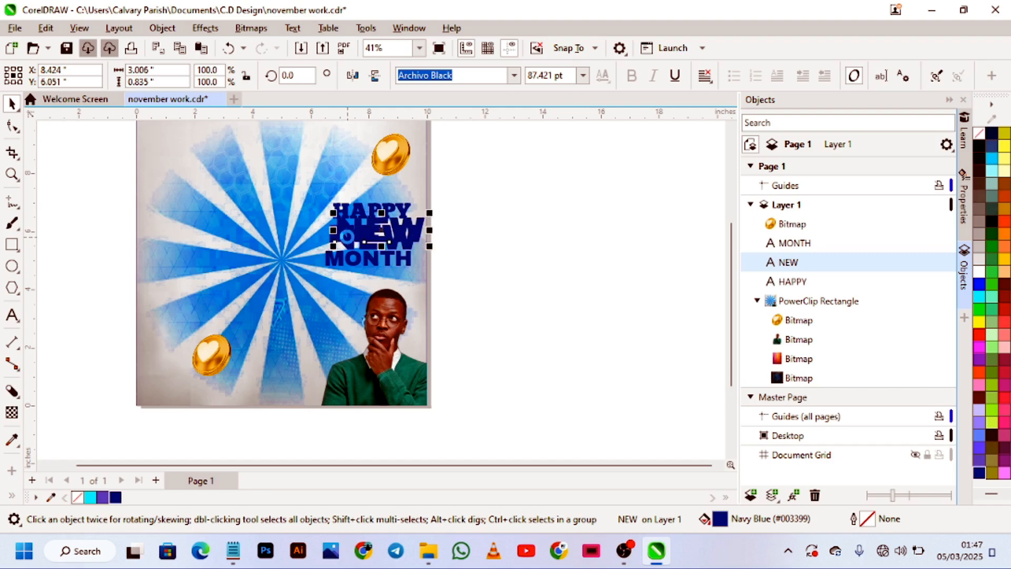
drag(353, 232, 189, 251)
double_click(214, 256)
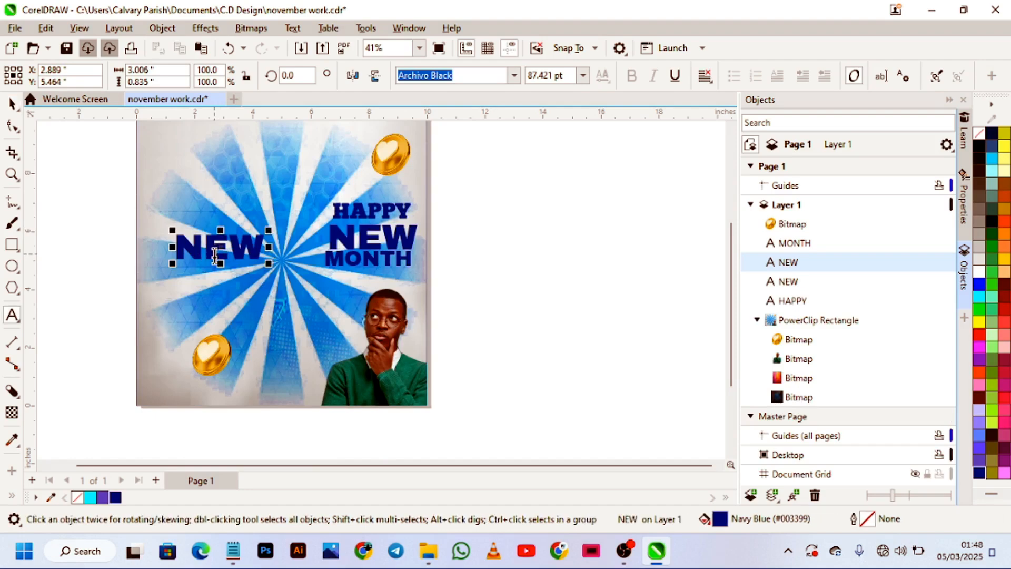
key(Delete)
key(Delete)
text(OV)
click(11, 104)
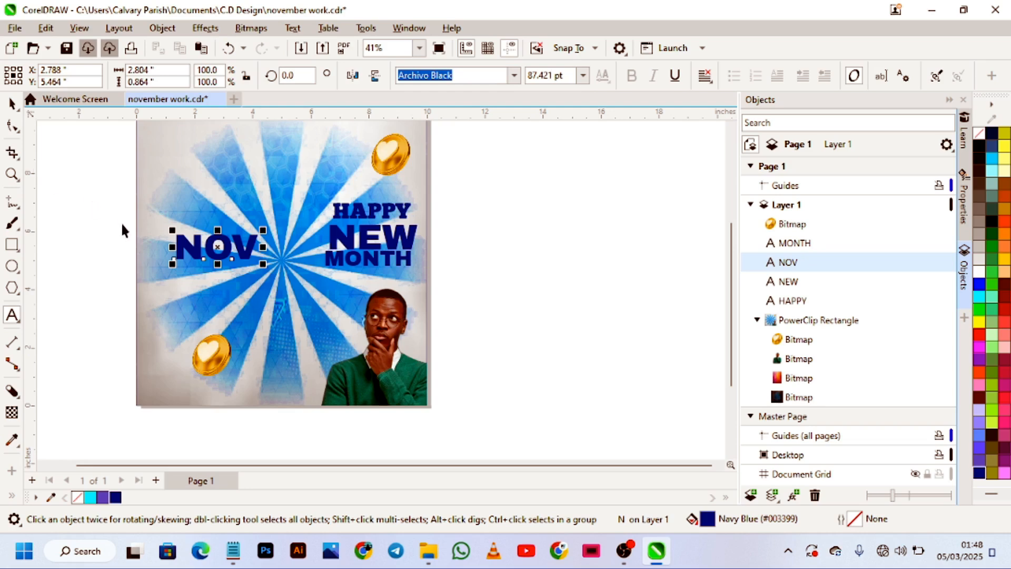
Step: Duplicate the NOV text, place the copy just below it and change its wording to EMBER
key(ctrl+d)
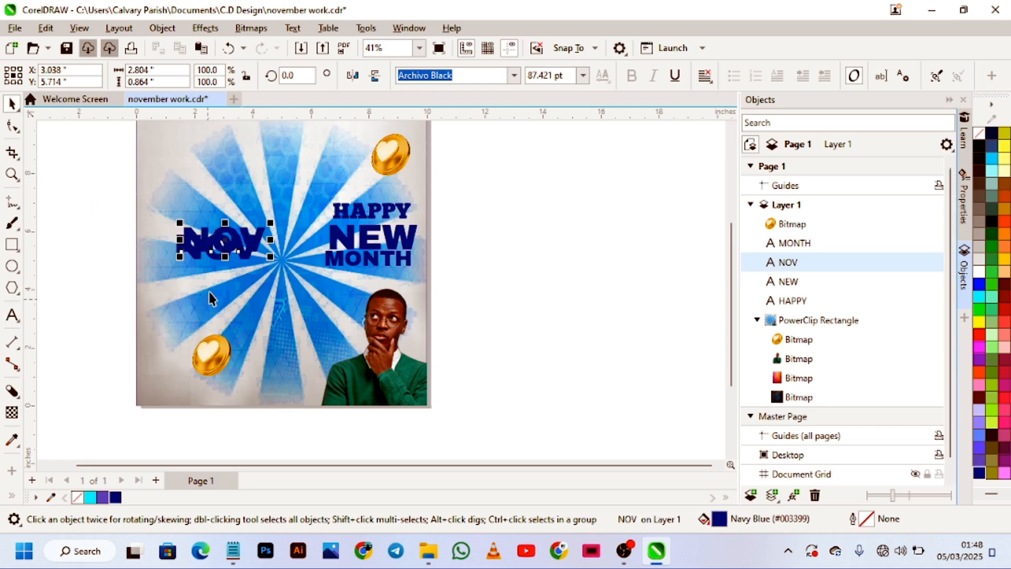
drag(194, 253, 186, 291)
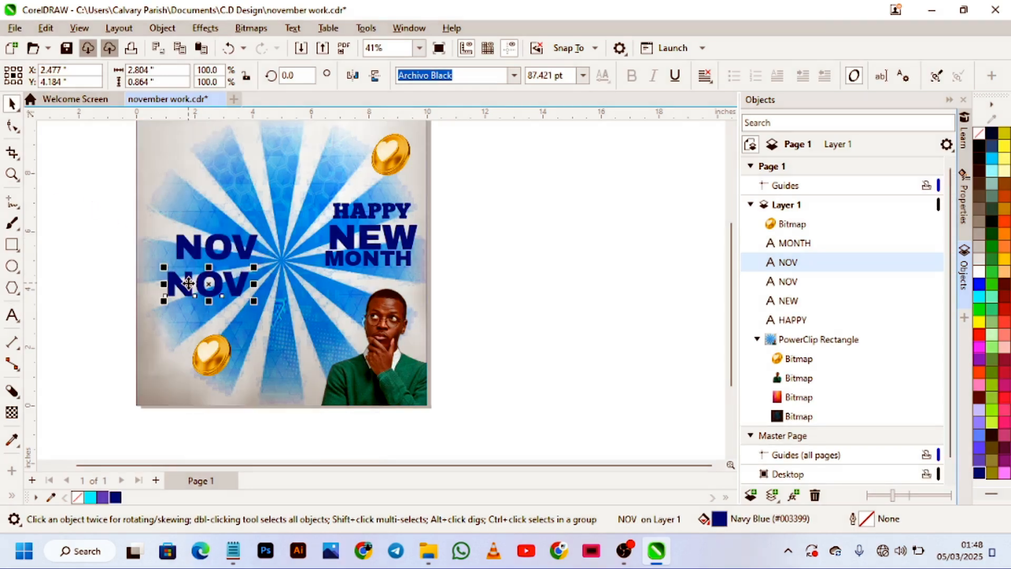
double_click(193, 285)
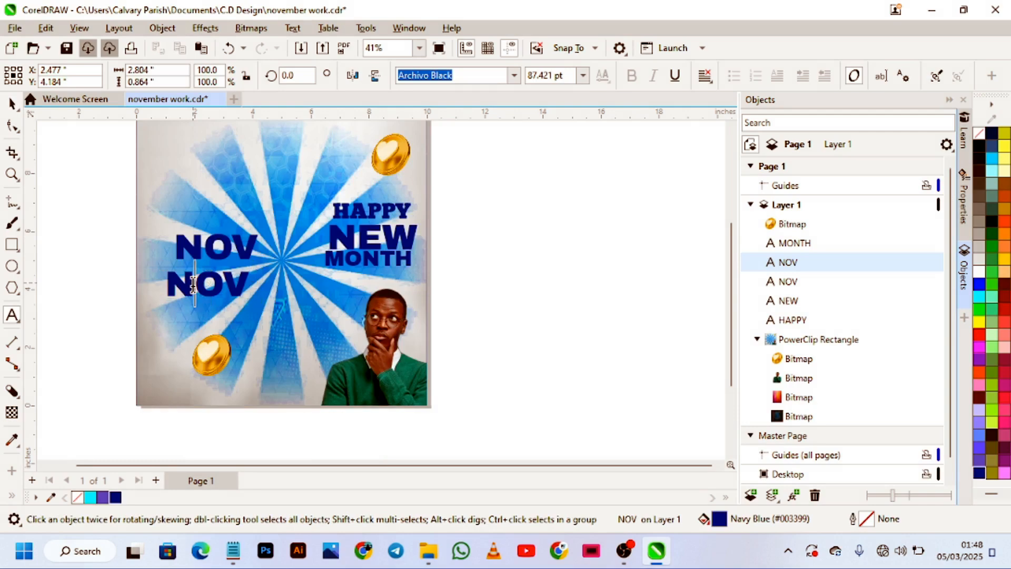
text(E)
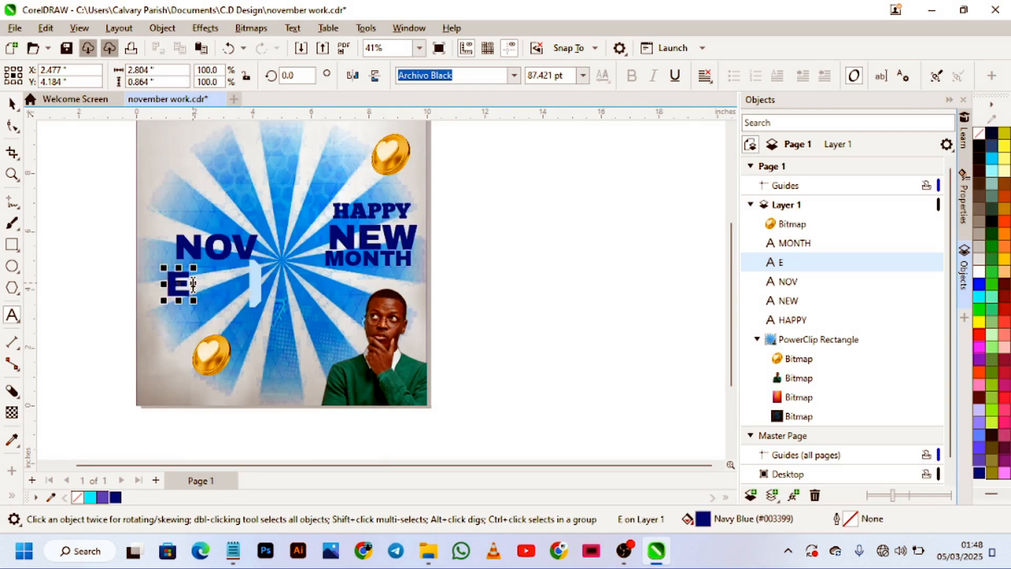
text(M)
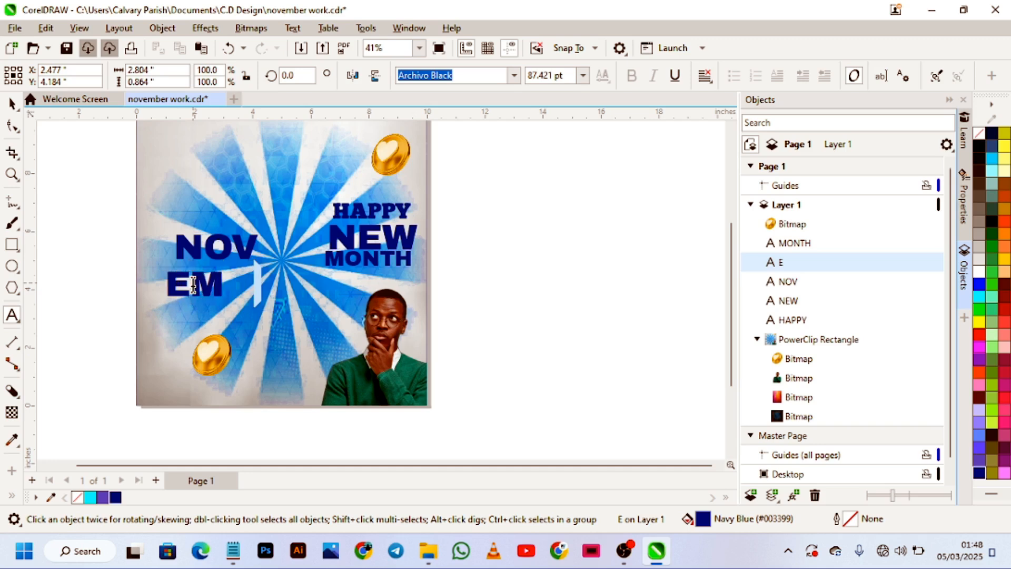
text(BER)
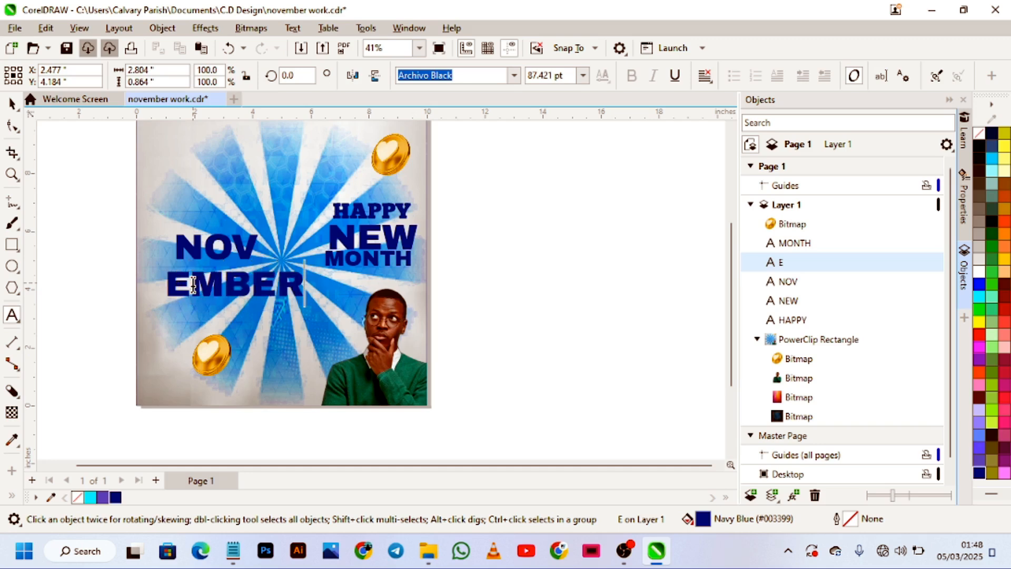
key(Escape)
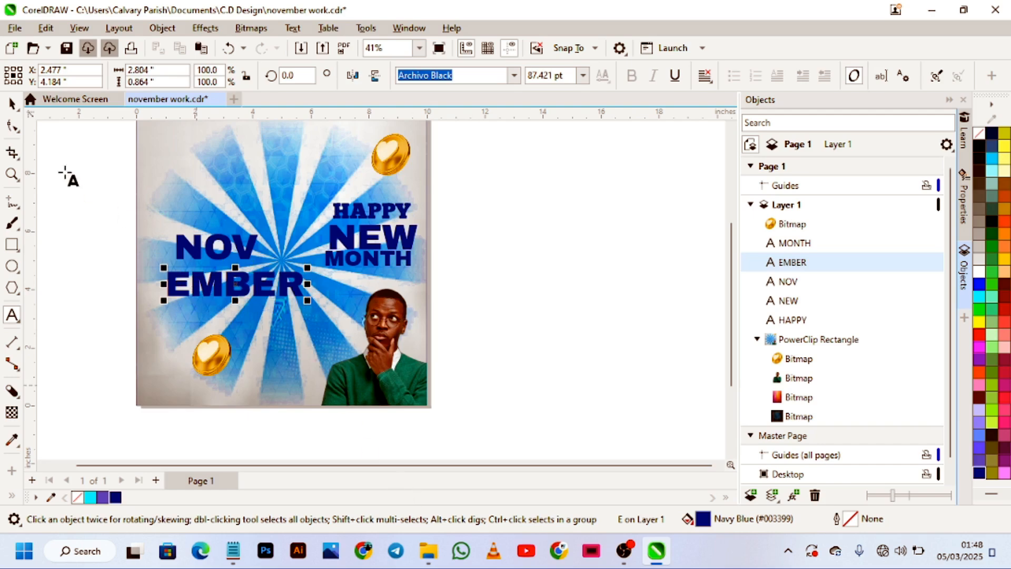
click(14, 106)
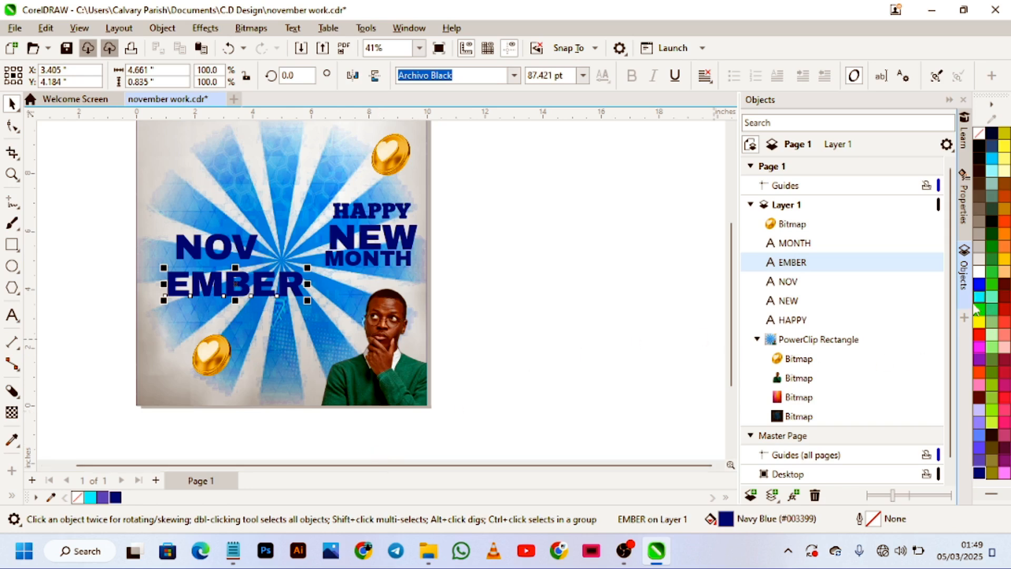
Step: Fill the EMBER and NOV texts with white
click(980, 271)
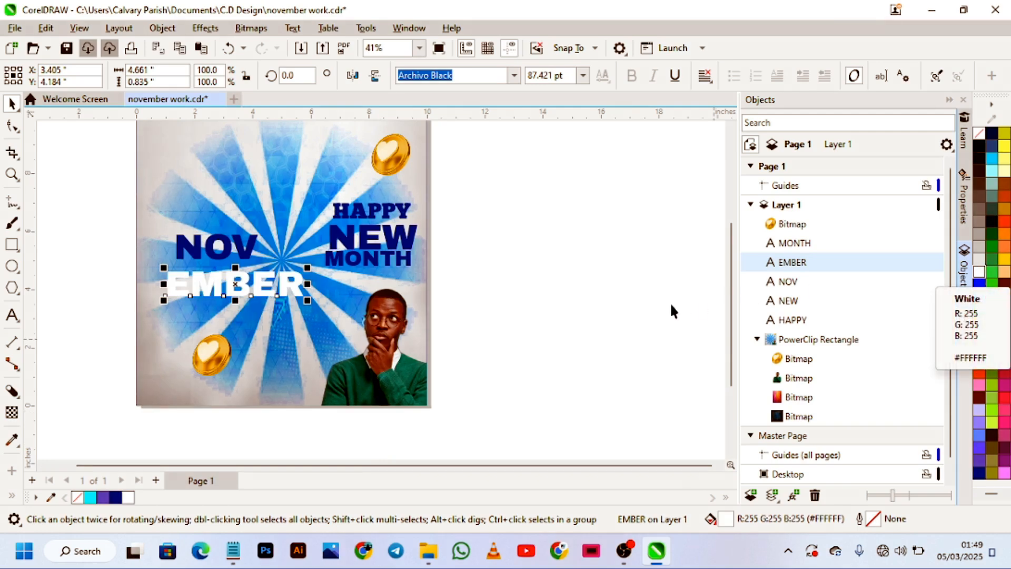
click(215, 250)
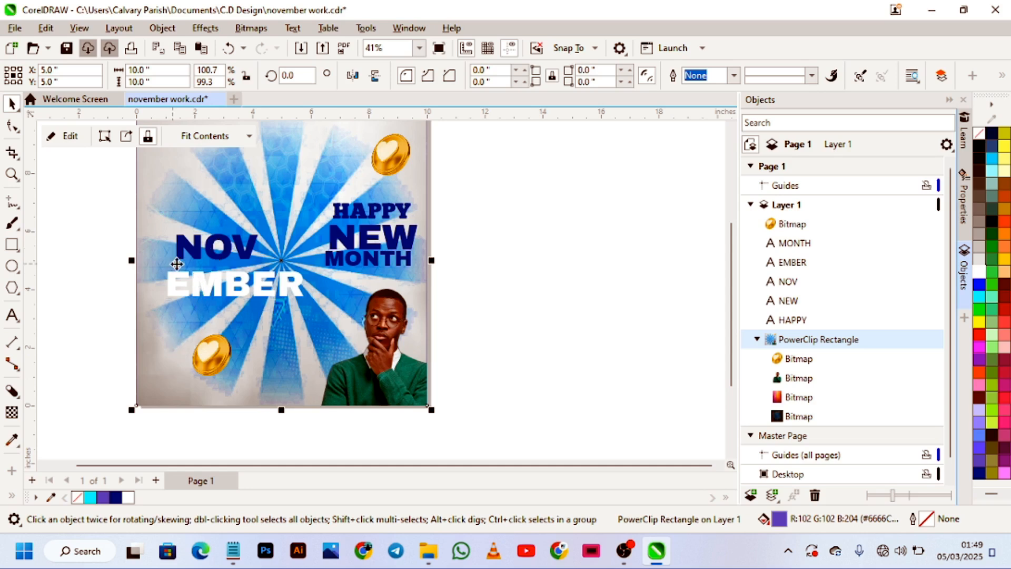
click(199, 250)
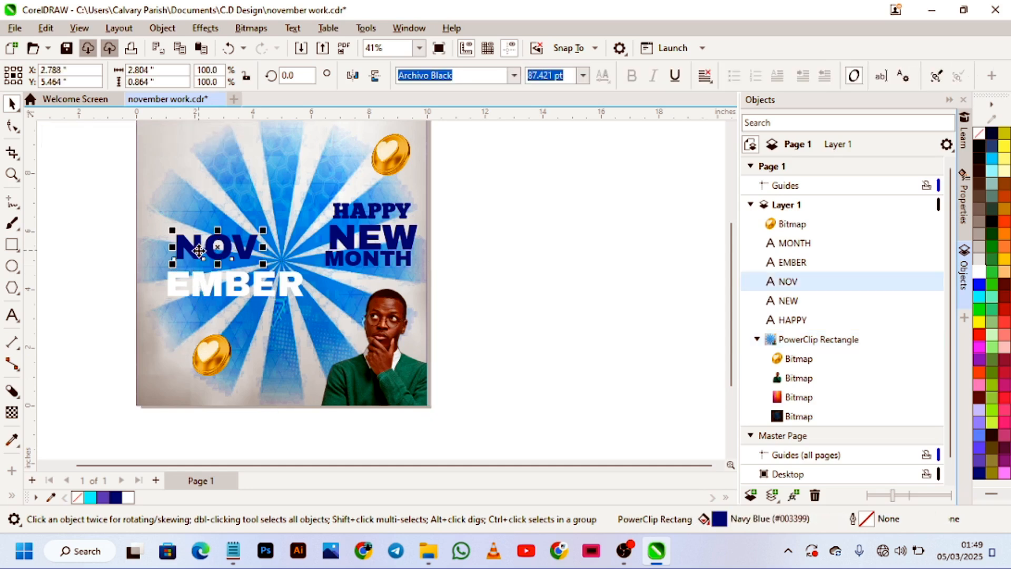
click(128, 497)
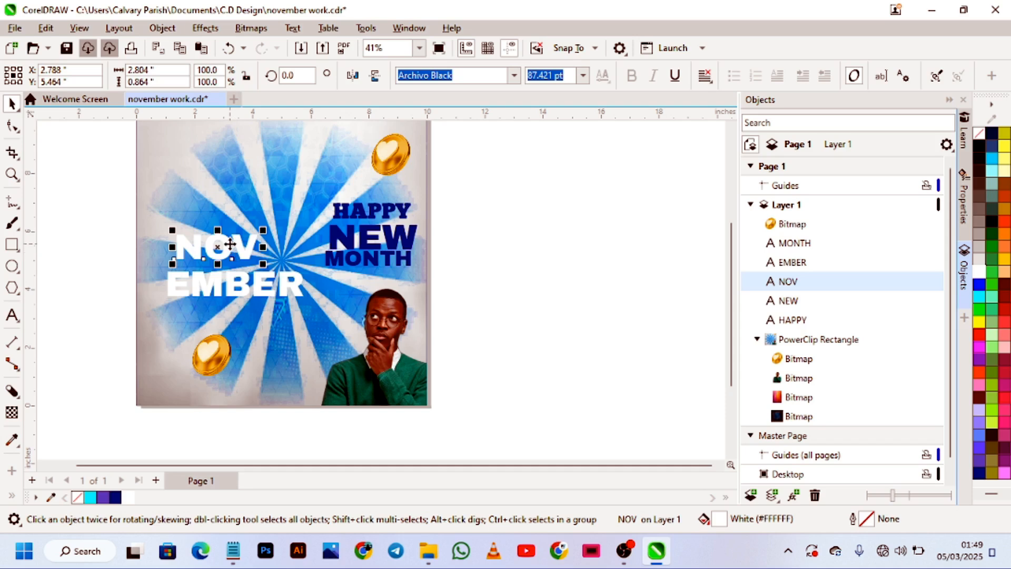
Step: Shift the NOV text slightly to the left and rotate it by 25 degrees
drag(230, 242, 210, 242)
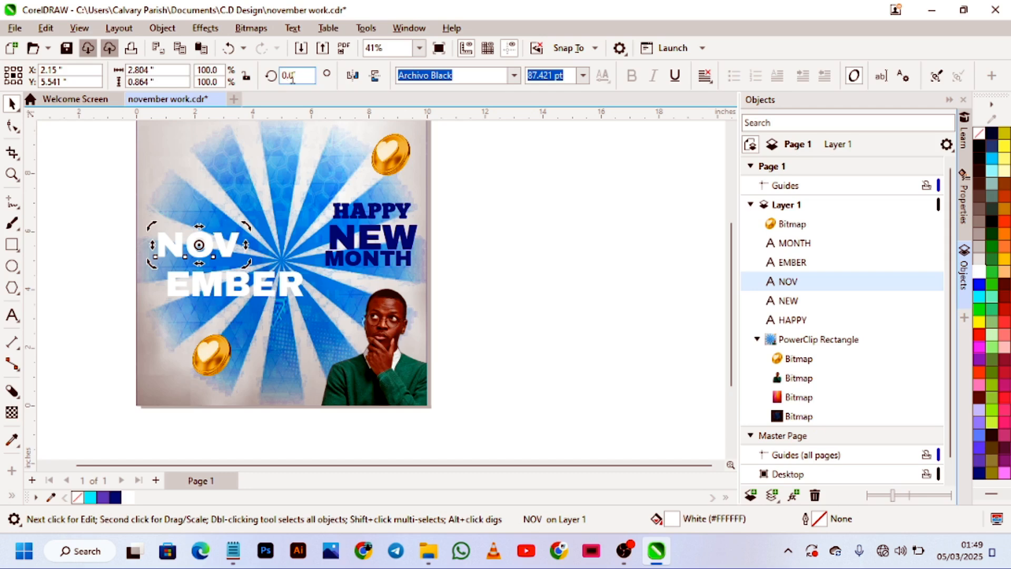
text(20)
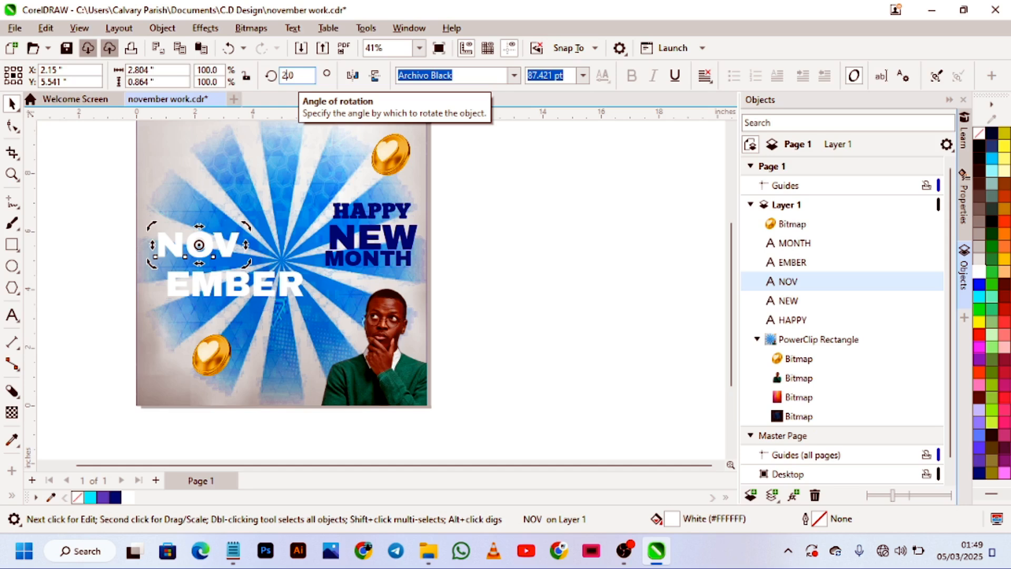
text(5)
key(Return)
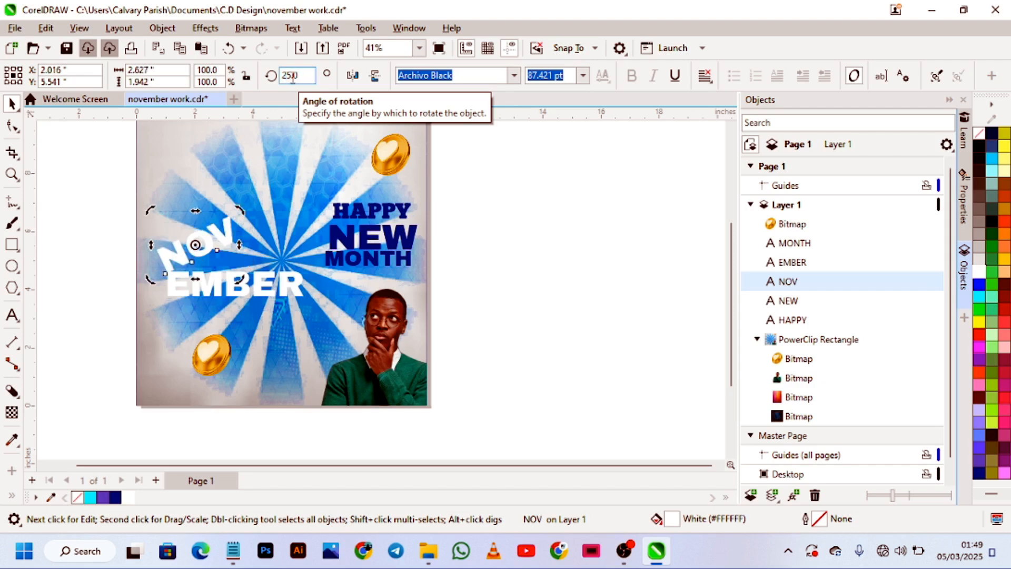
Step: Set the EMBER text's angle of rotation to 25.777 degrees
click(265, 285)
click(298, 77)
double_click(300, 76)
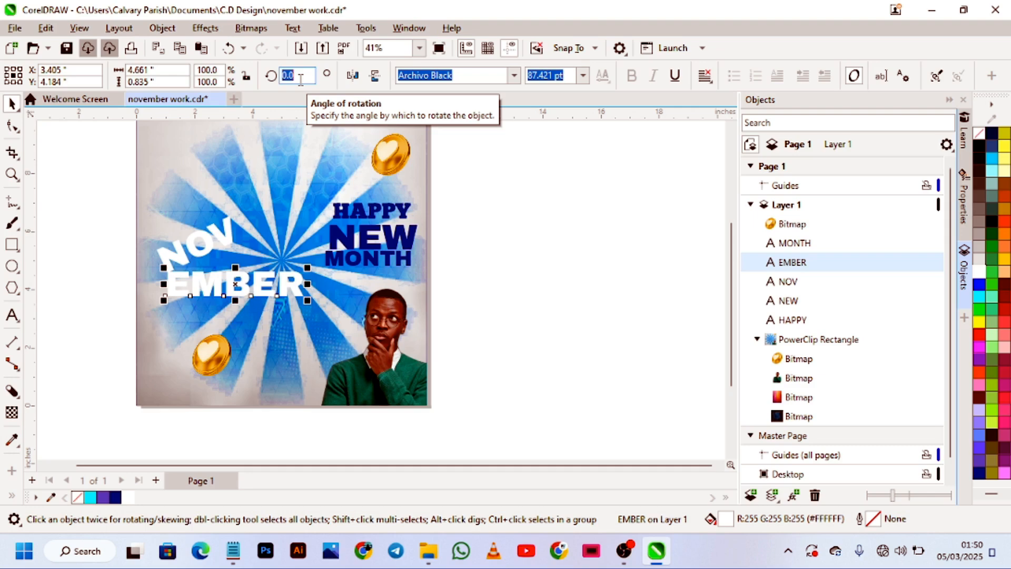
text(25)
text(.777)
key(Return)
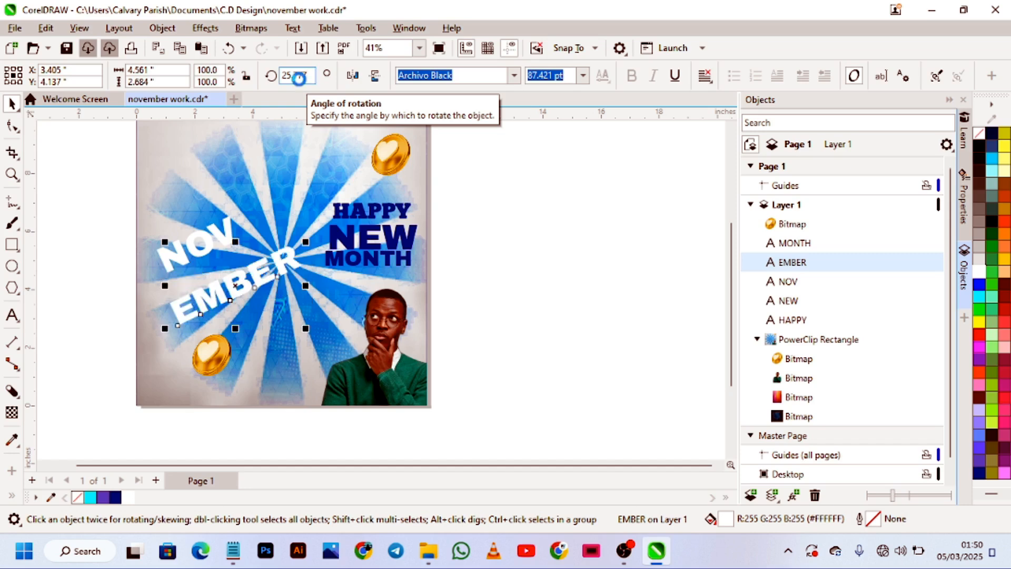
click(57, 203)
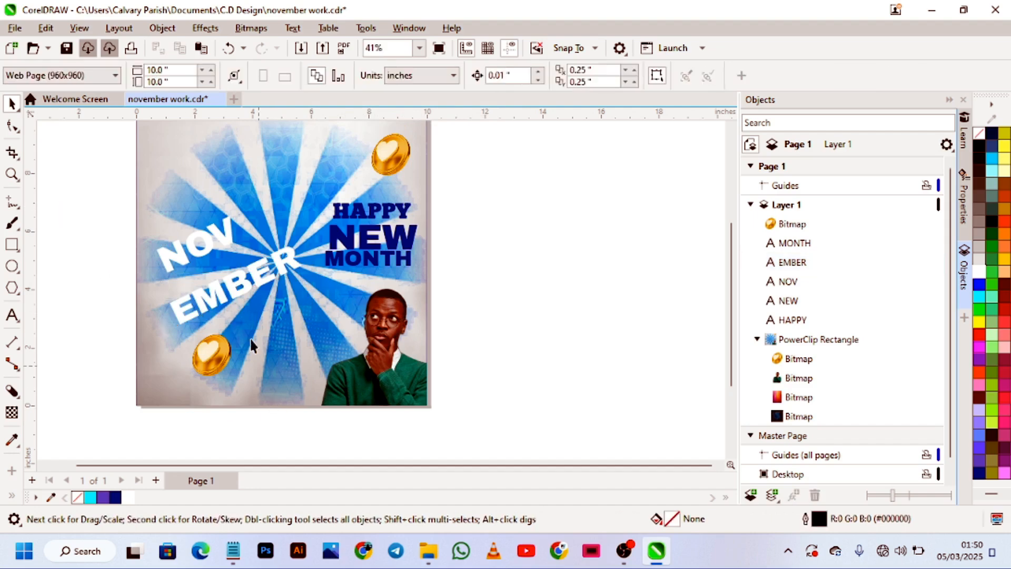
Step: Move EMBER slightly left beneath NOV and enlarge NOV to about 3.2 × 2.4 inches so the words sit close together
drag(232, 295, 216, 298)
click(205, 234)
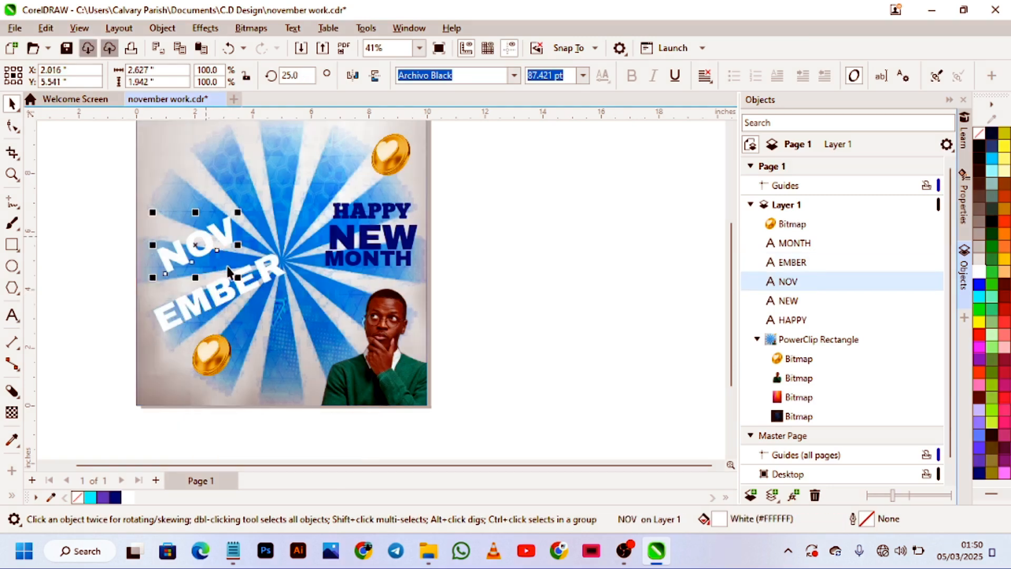
drag(238, 277, 246, 306)
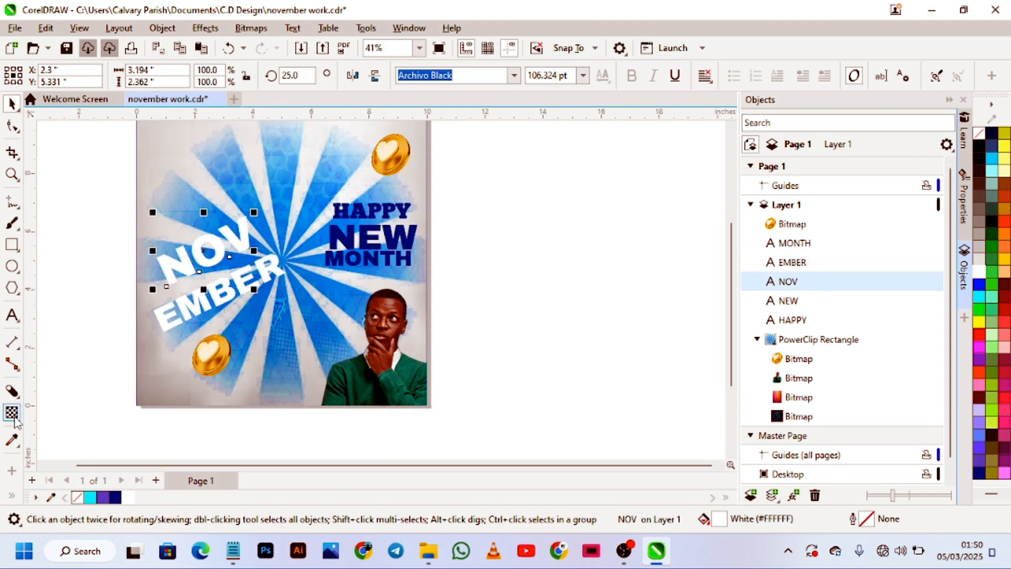
Step: Add a black block shadow to the NOV text with a depth of 0.51 inches
click(14, 394)
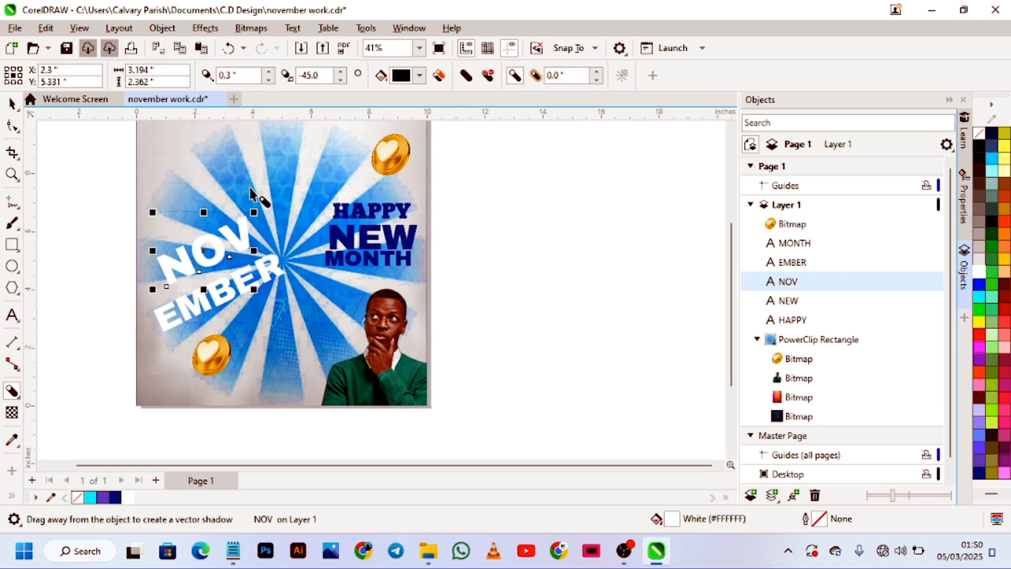
click(237, 72)
key(BackSpace)
text(5)
key(Return)
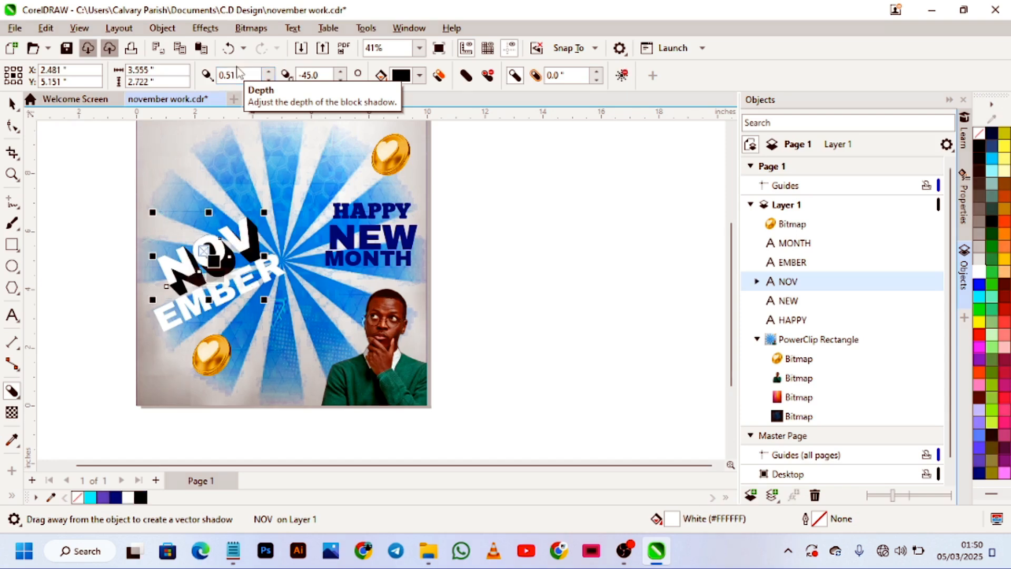
Step: Set the direction of NOV's block shadow to 11.291 degrees
click(324, 74)
drag(324, 74, 304, 75)
text(11)
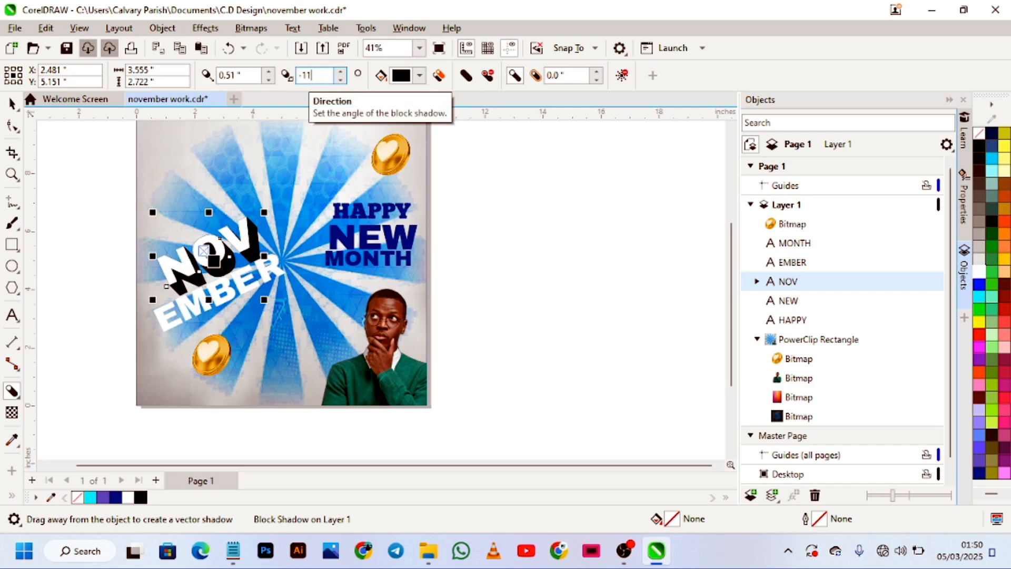
key(BackSpace)
key(BackSpace)
key(BackSpace)
text(11.291)
key(Return)
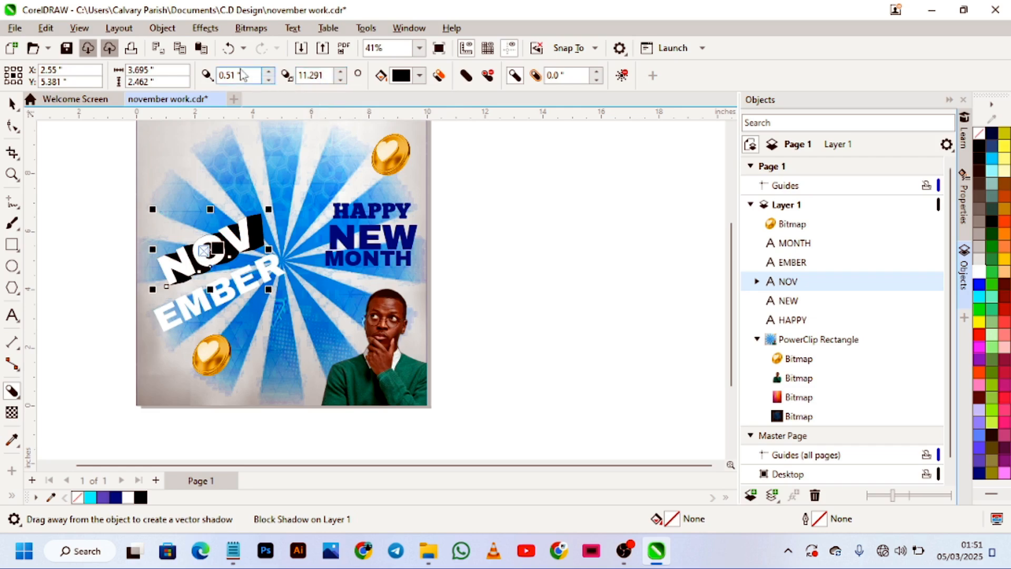
Step: Add a black block shadow to the EMBER text with a depth of 0.518 inches and a direction of 78.898 degrees
click(244, 287)
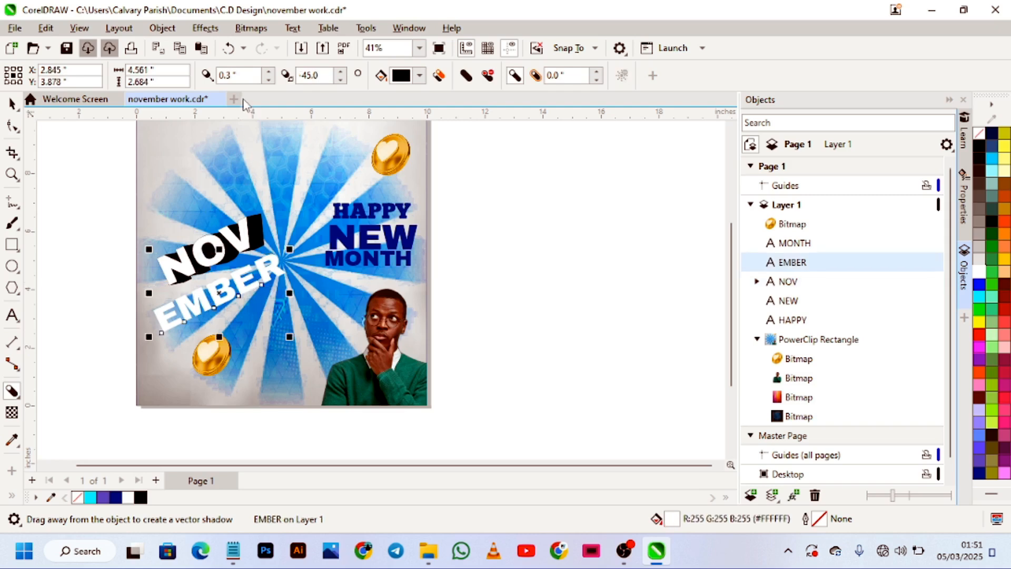
click(238, 75)
double_click(239, 76)
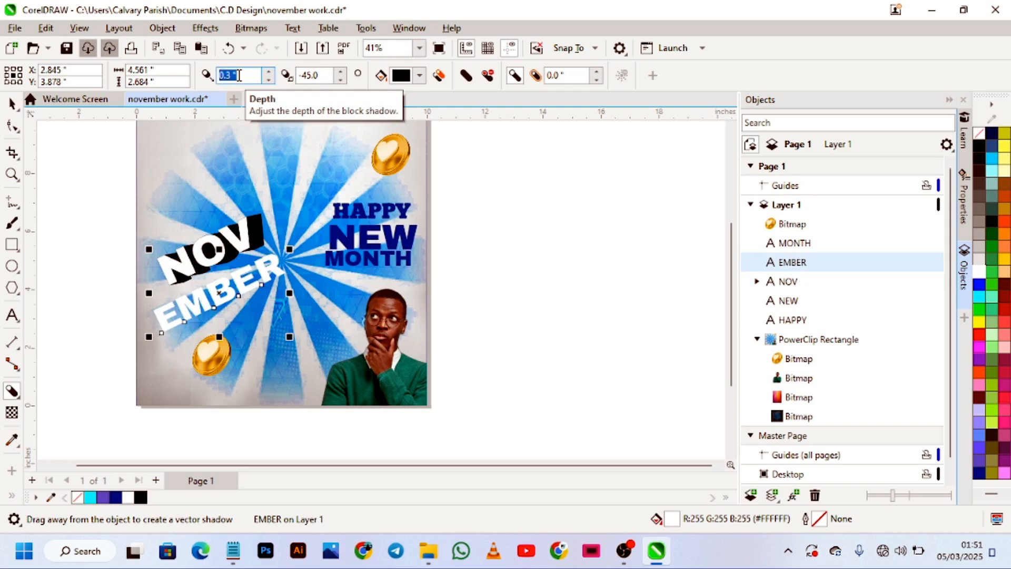
text(0.518)
key(Return)
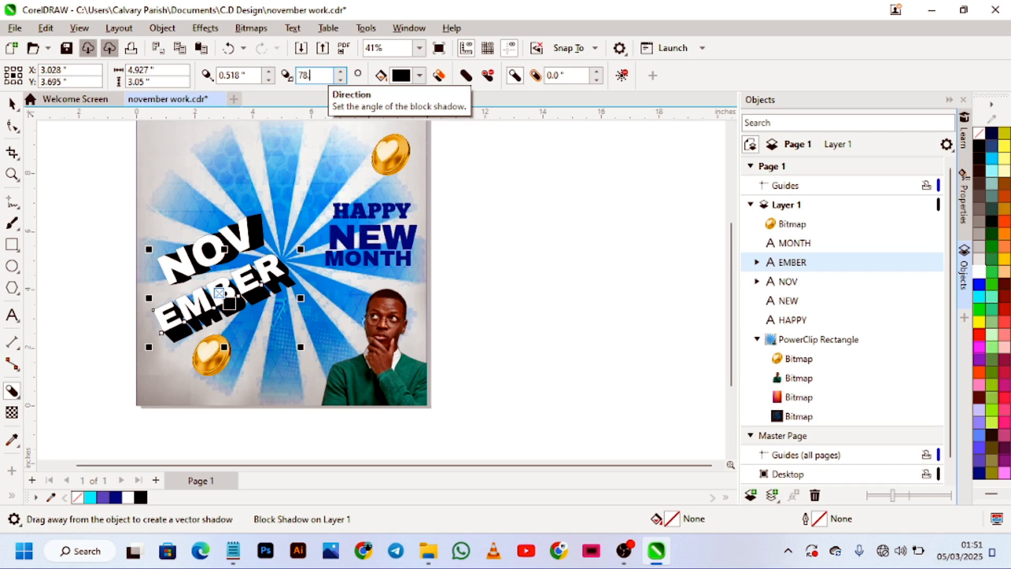
text(.8)
key(Return)
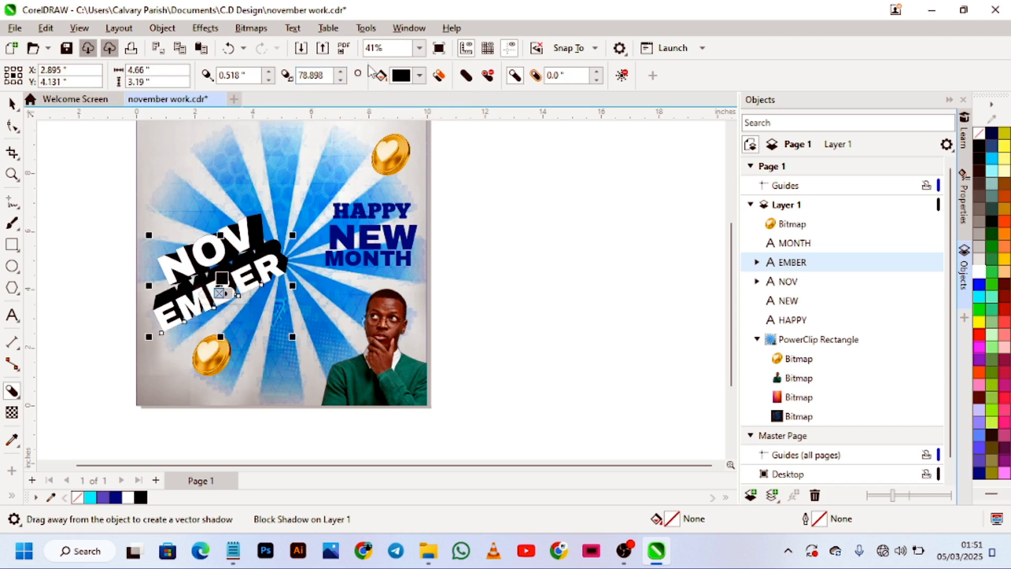
Step: Change the color of EMBER's block shadow to pure red (#FF0000)
click(419, 77)
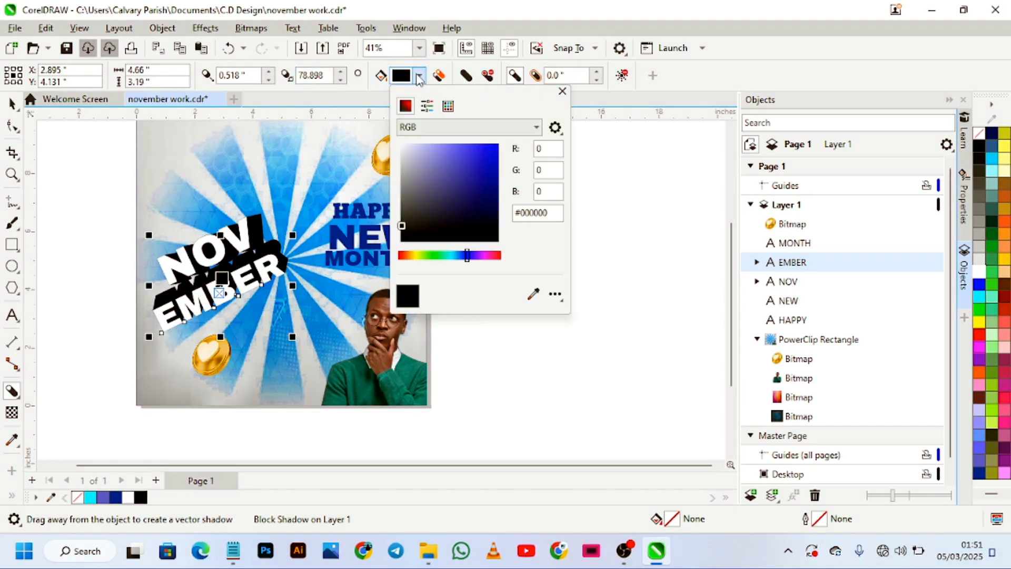
click(403, 256)
mouse_move(403, 227)
mouse_down()
mouse_move(564, 129)
mouse_move(566, 111)
mouse_up()
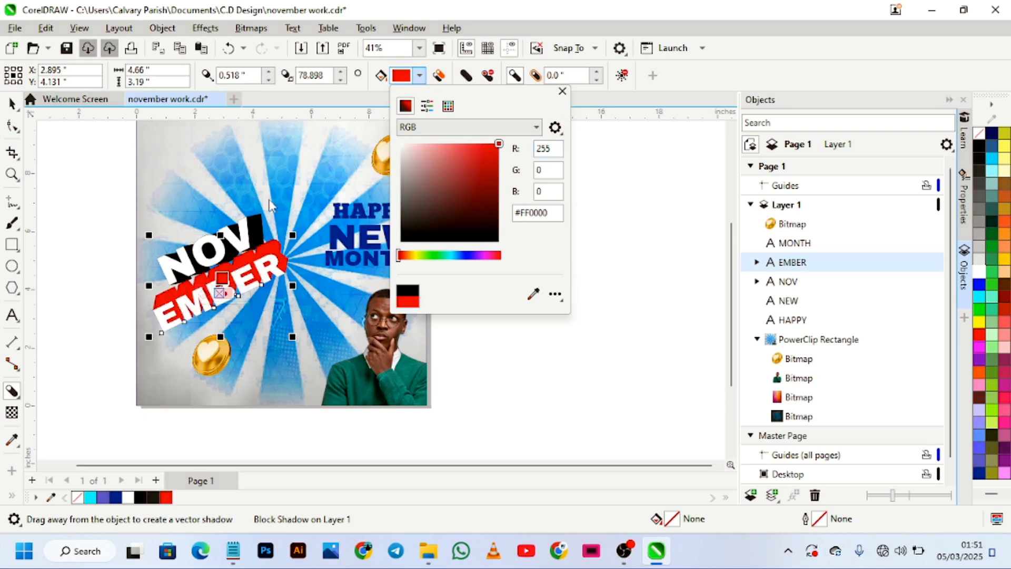
click(252, 229)
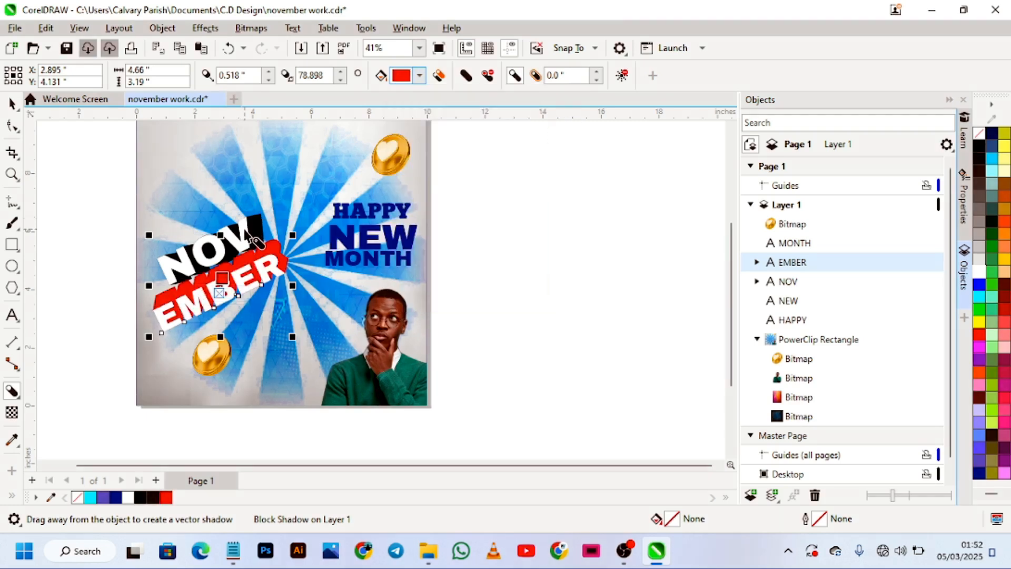
Step: Recolor NOV's block shadow to the same red (#FF0000) as EMBER's shadow
click(255, 241)
click(419, 75)
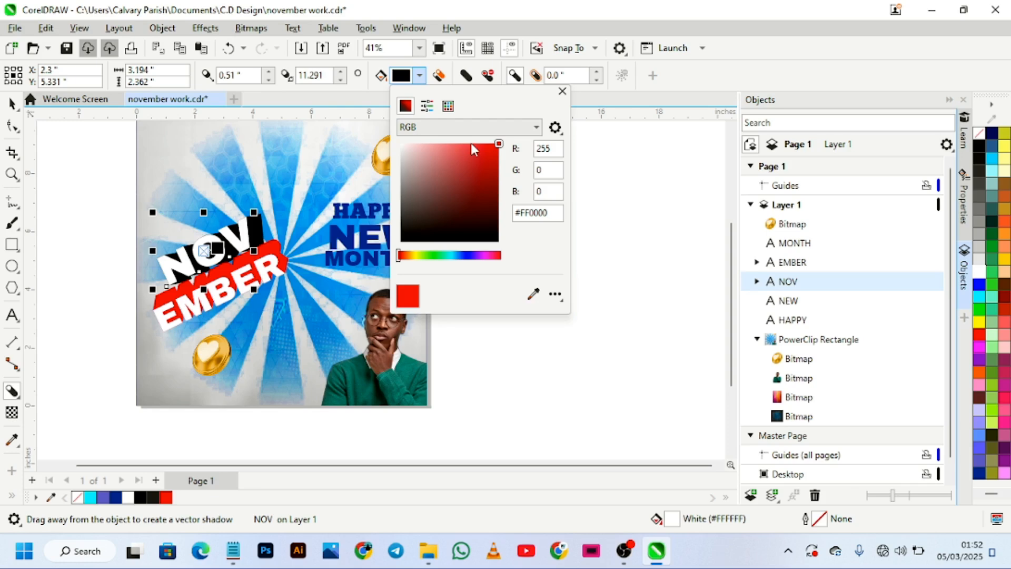
click(488, 146)
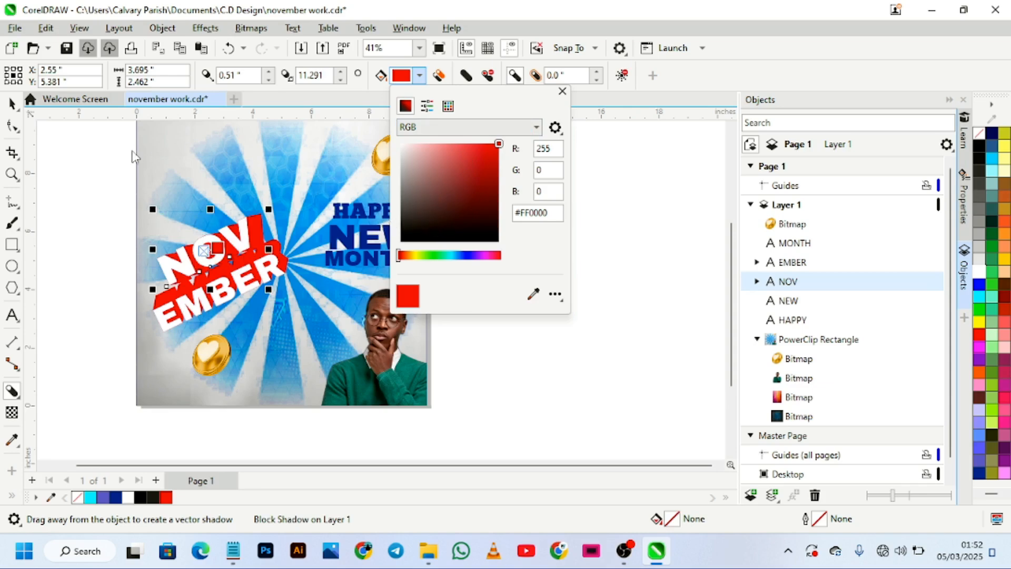
click(13, 104)
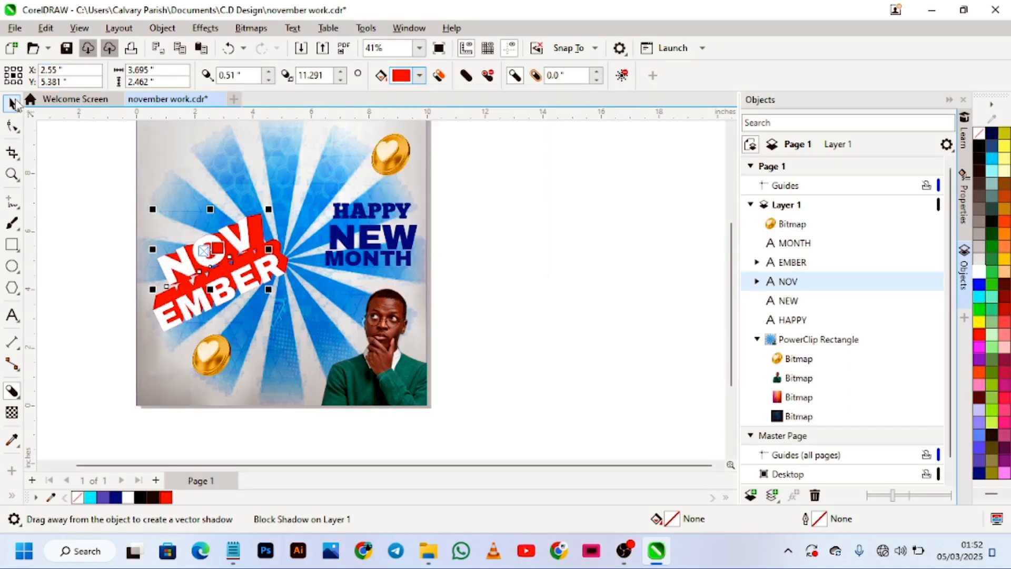
Step: Move EMBER slightly down and shift NOV down and to the left above it
click(14, 104)
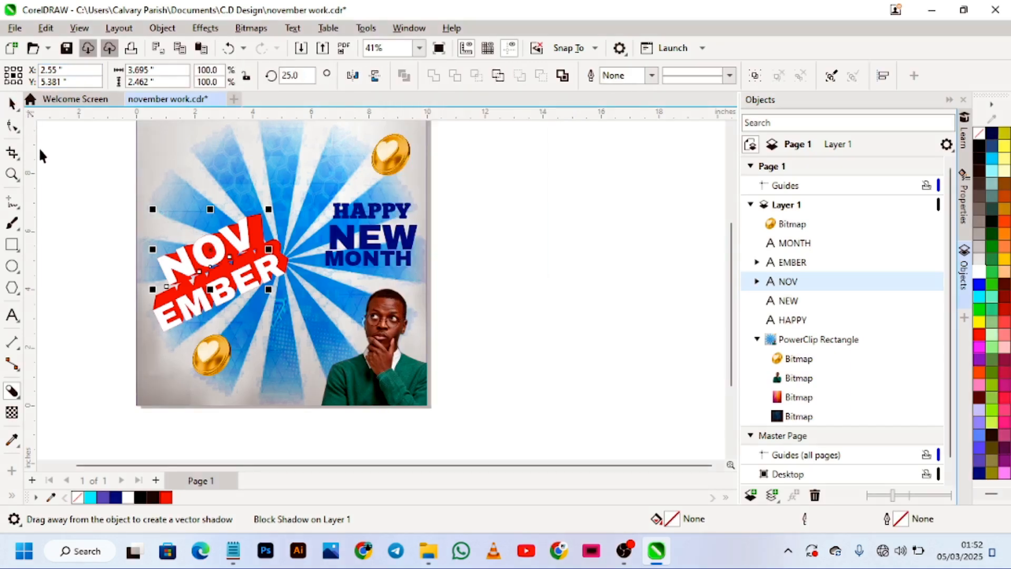
click(234, 290)
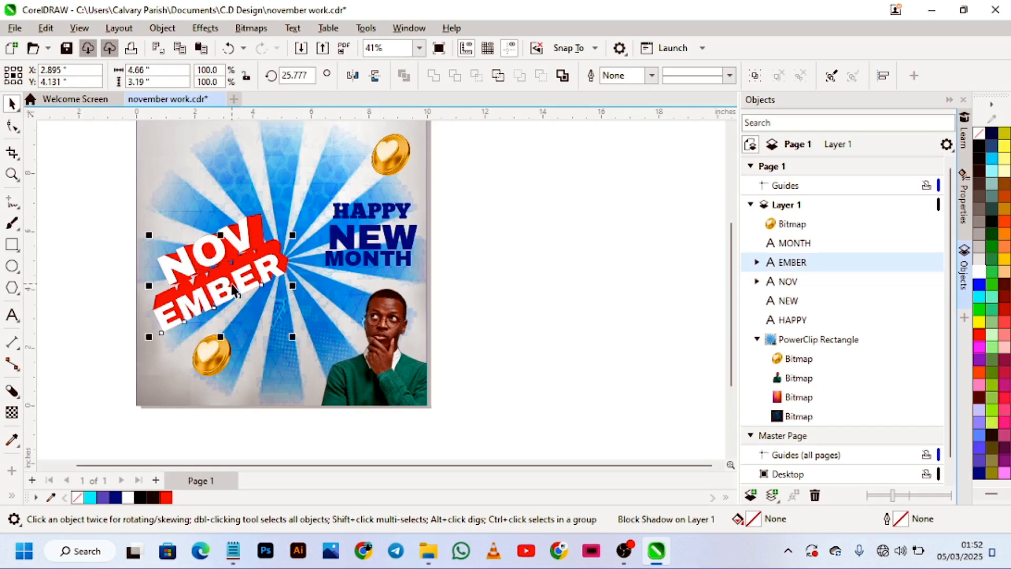
click(238, 237)
drag(253, 281, 249, 292)
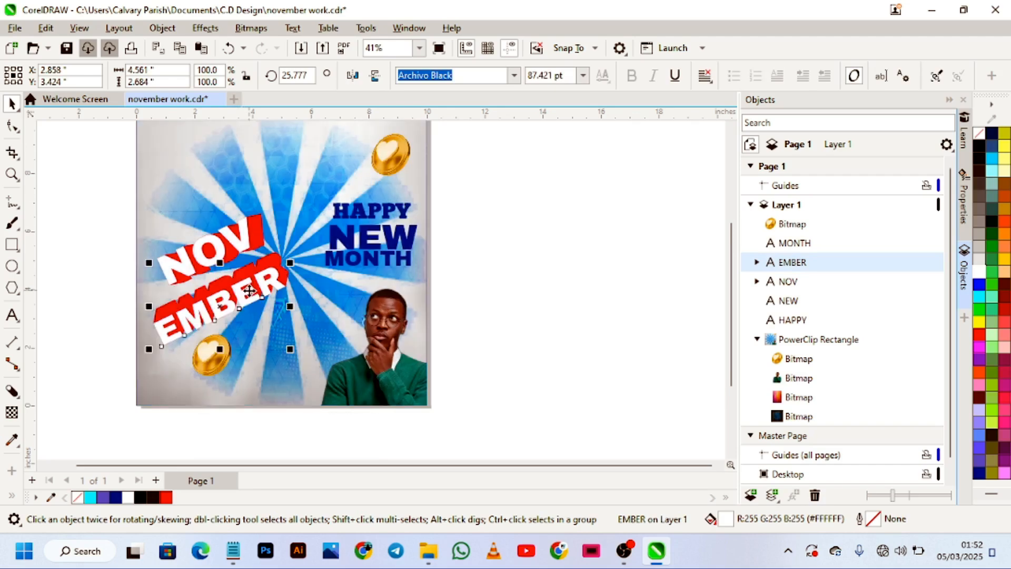
mouse_move(234, 253)
mouse_down()
mouse_move(217, 264)
mouse_move(245, 266)
mouse_move(258, 280)
mouse_move(225, 261)
mouse_up()
Step: Undo the horizontal stretch of NOV and enlarge it proportionally to about 3.76 × 2.78 inches
key(ctrl+z)
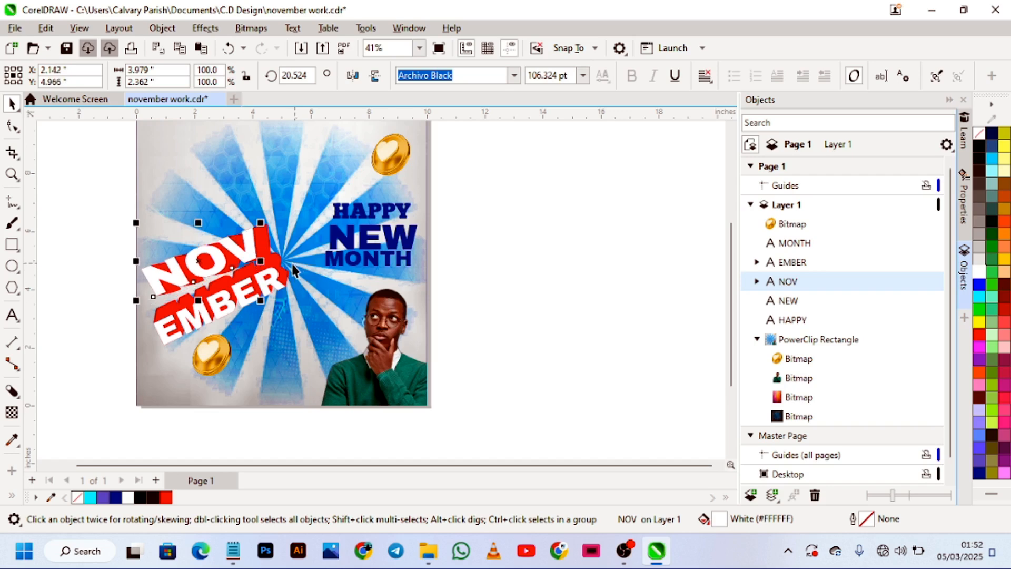
key(ctrl+z)
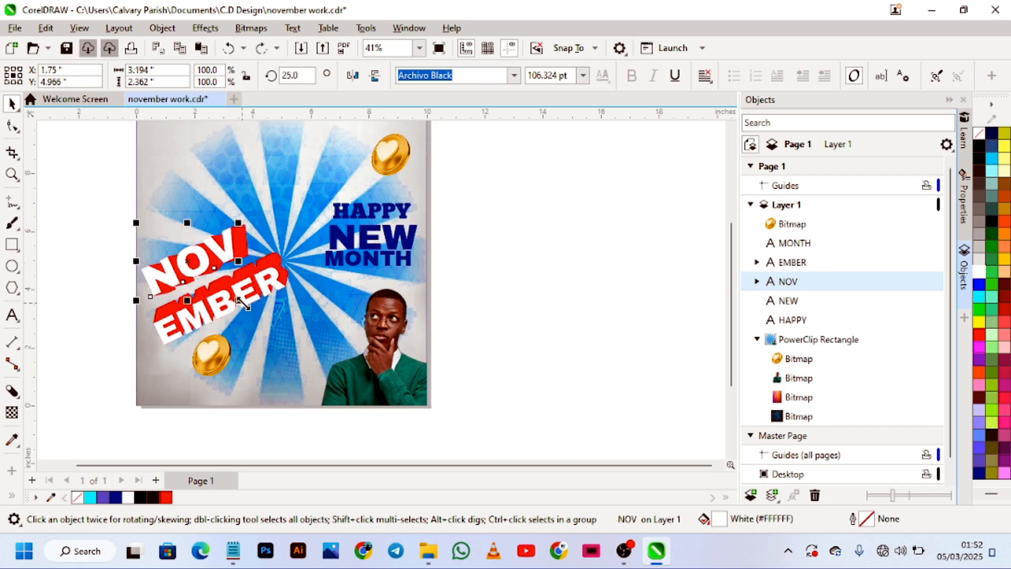
drag(239, 302, 256, 321)
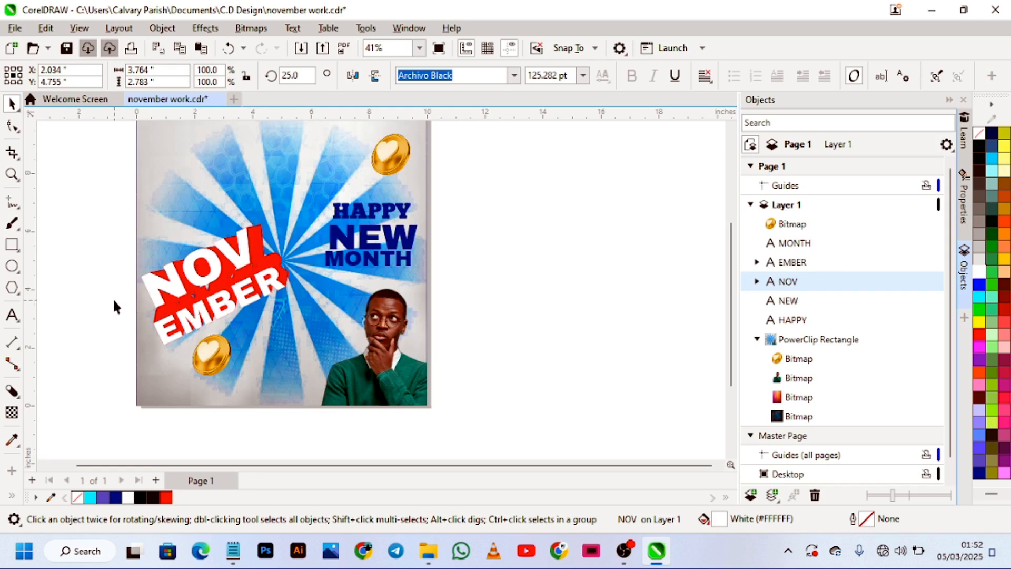
click(121, 314)
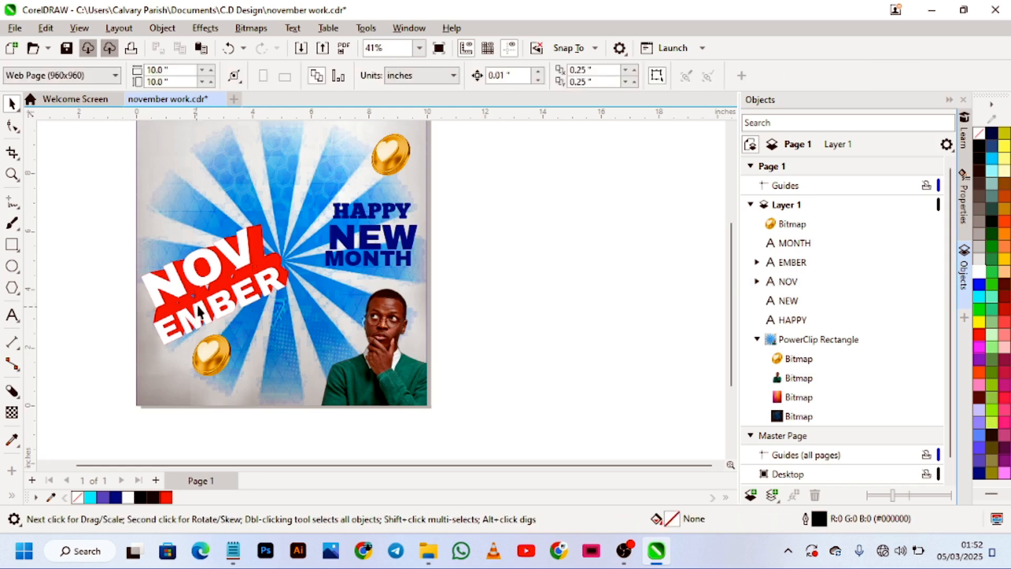
Step: Move NOV up and shift EMBER up and to the left so it sits snugly beneath NOV
click(202, 267)
drag(202, 268, 200, 239)
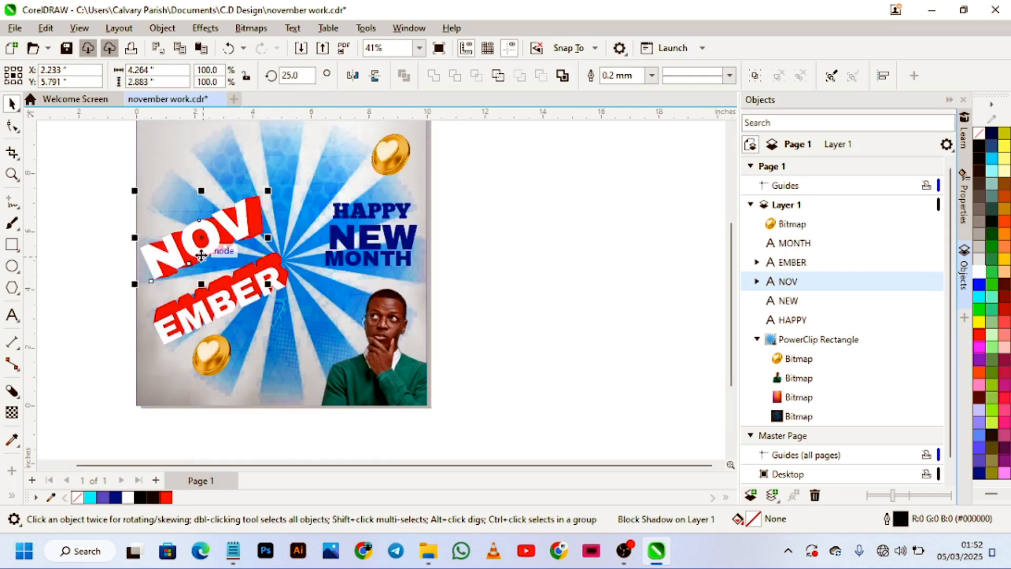
drag(215, 315, 198, 295)
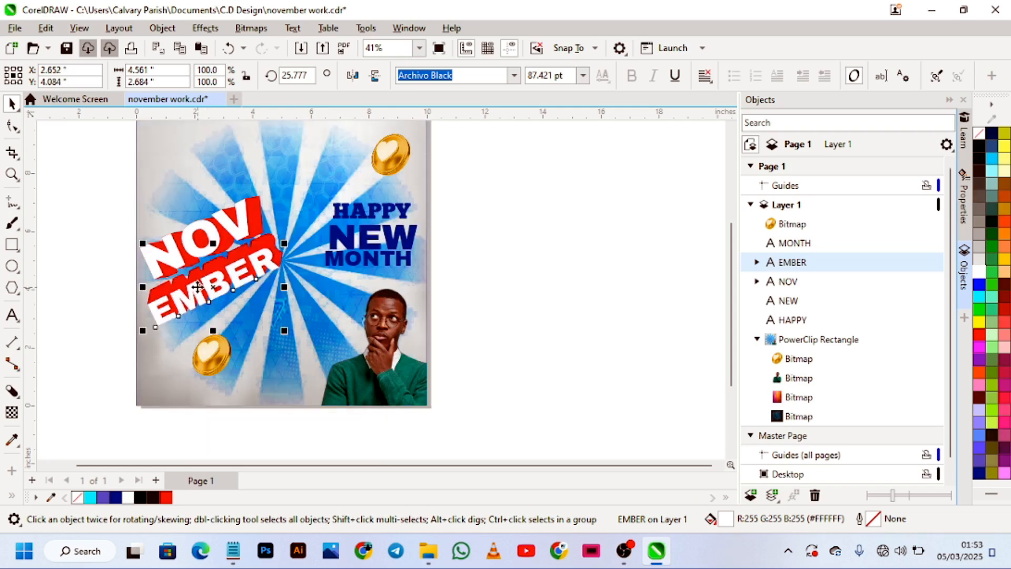
click(109, 279)
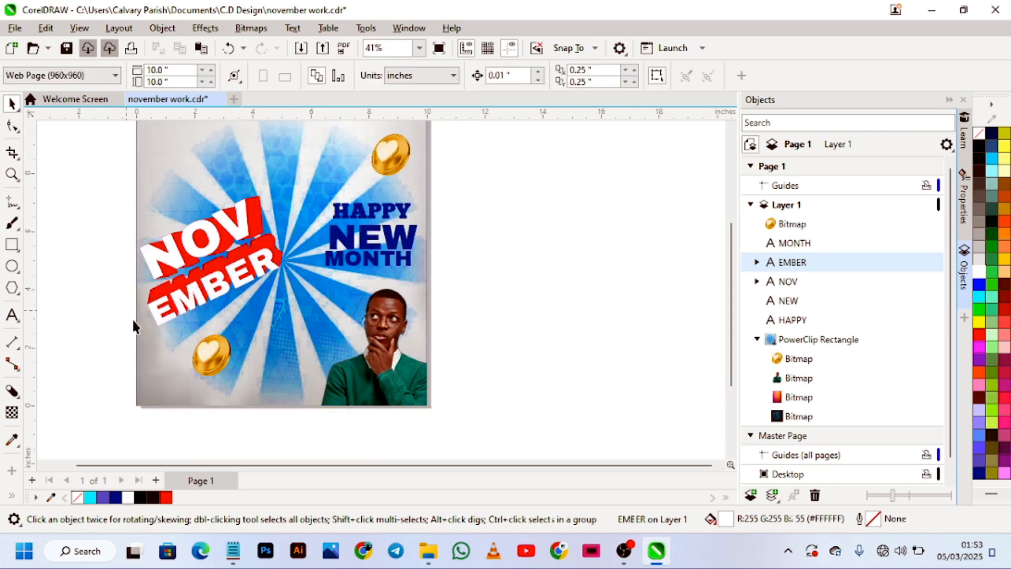
Step: Shrink the lower gold heart coin to about 1.1 inches and place it just below EMBER
click(209, 357)
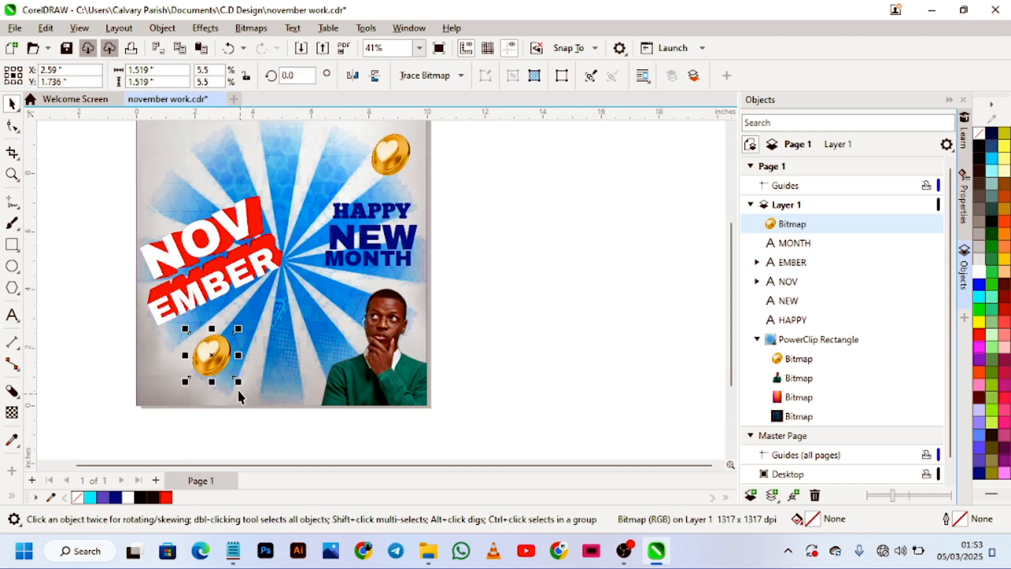
mouse_move(238, 382)
mouse_down()
mouse_move(224, 346)
mouse_move(232, 341)
mouse_move(247, 368)
mouse_up()
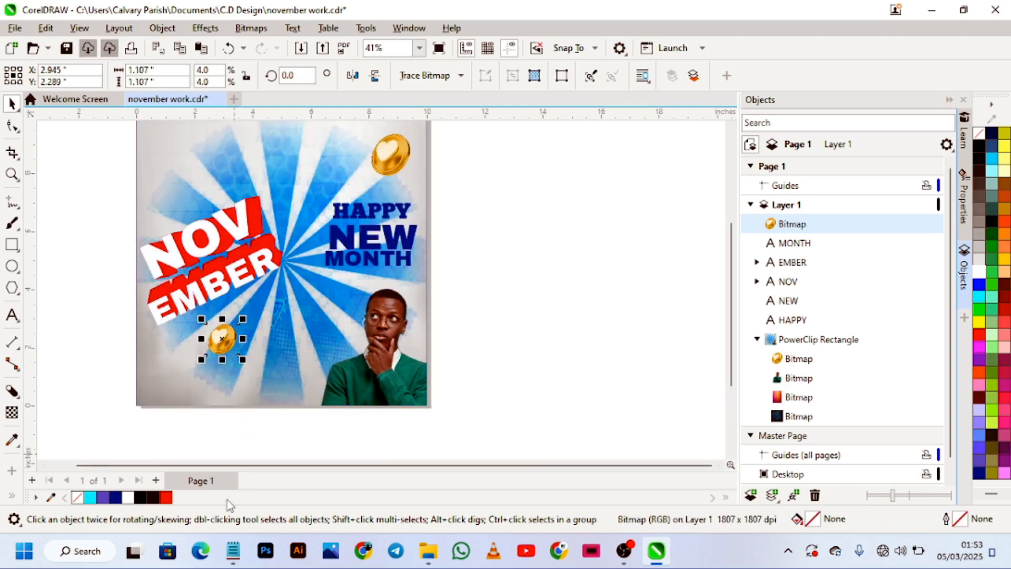
Step: Bring the Facebook vector PNG from the november folder into the document and outline-trace it as a Detailed logo
click(429, 552)
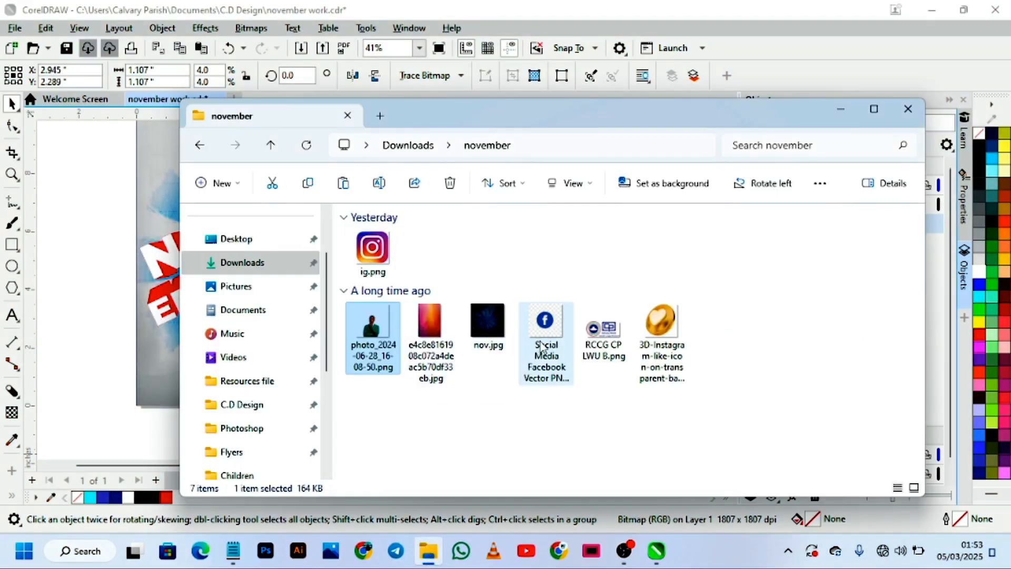
mouse_move(542, 348)
mouse_down()
mouse_move(83, 356)
mouse_move(113, 333)
mouse_move(140, 284)
mouse_move(133, 320)
mouse_up()
click(459, 75)
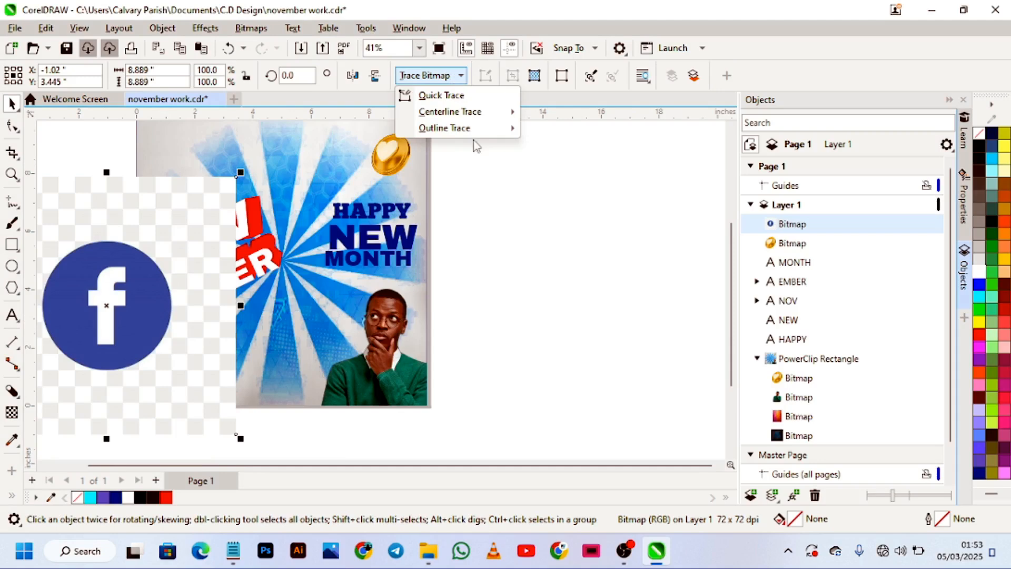
mouse_move(472, 128)
click(535, 161)
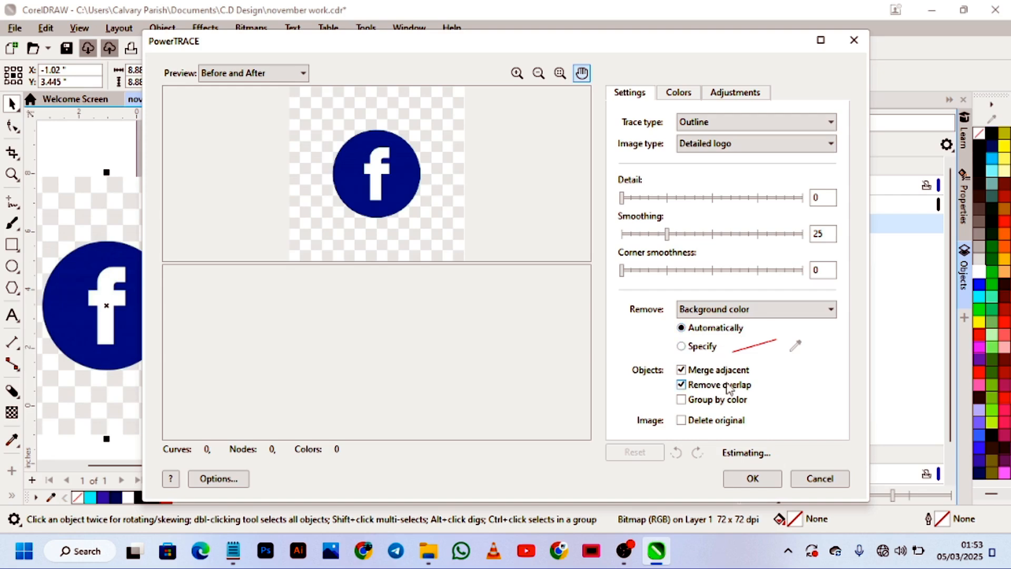
click(765, 478)
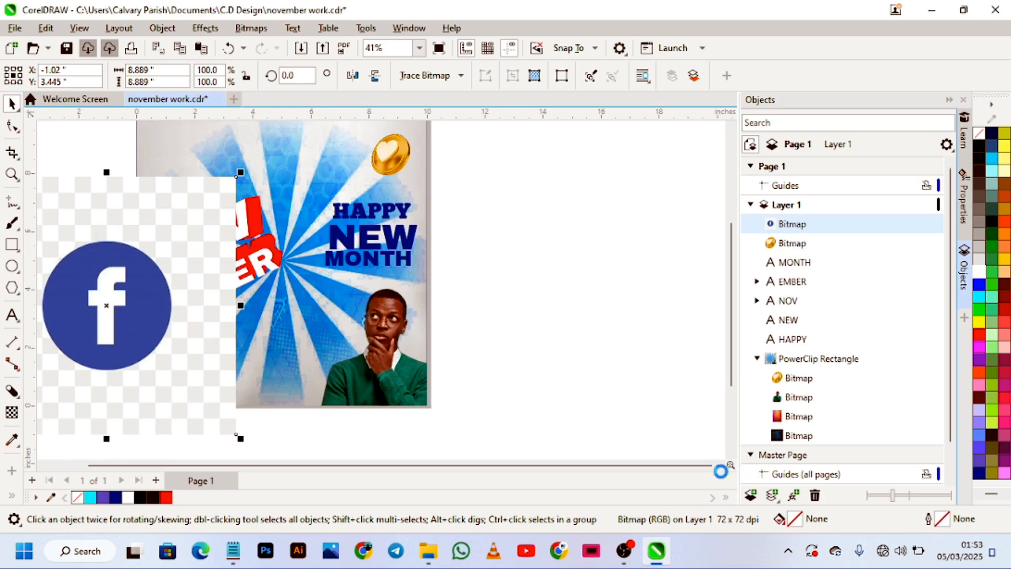
Step: Move the traced Facebook group beside the page and delete the original Facebook bitmap
mouse_move(108, 339)
mouse_down()
mouse_move(118, 329)
mouse_move(536, 346)
mouse_up()
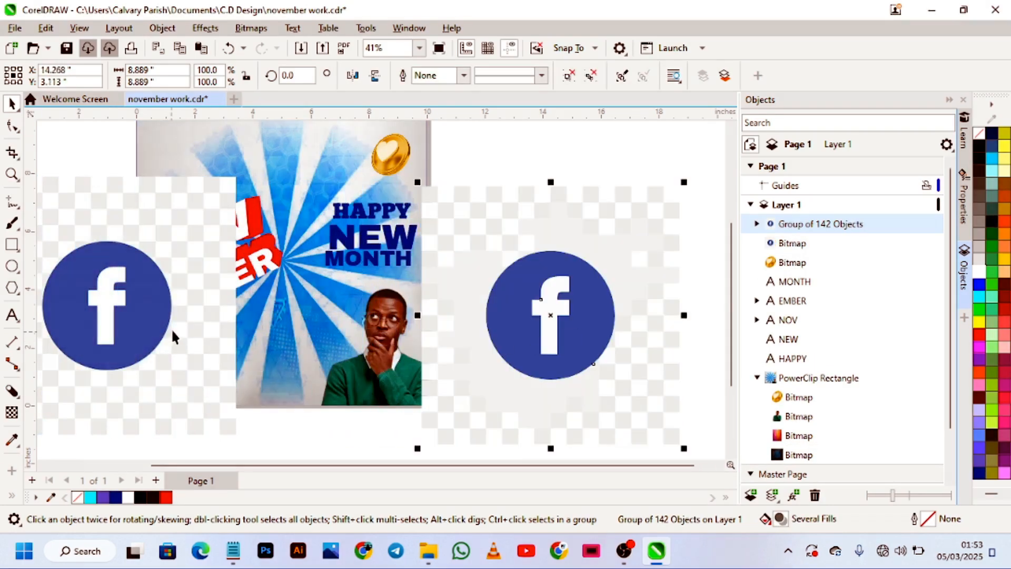
click(172, 333)
key(Delete)
Step: Ungroup the traced Facebook artwork beside the page and move only its blue circle onto the lower left of the flyer
click(527, 390)
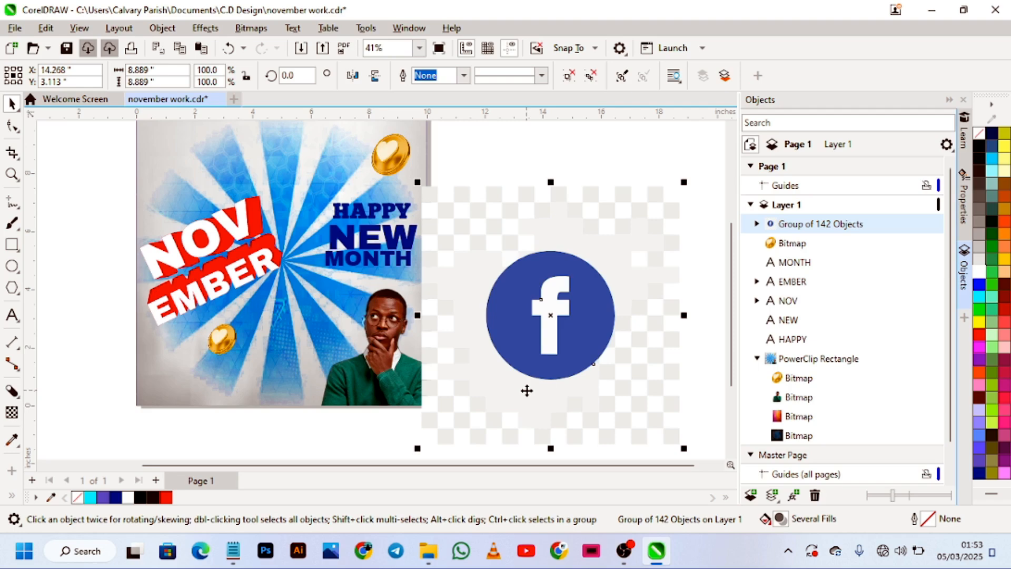
drag(532, 361, 444, 411)
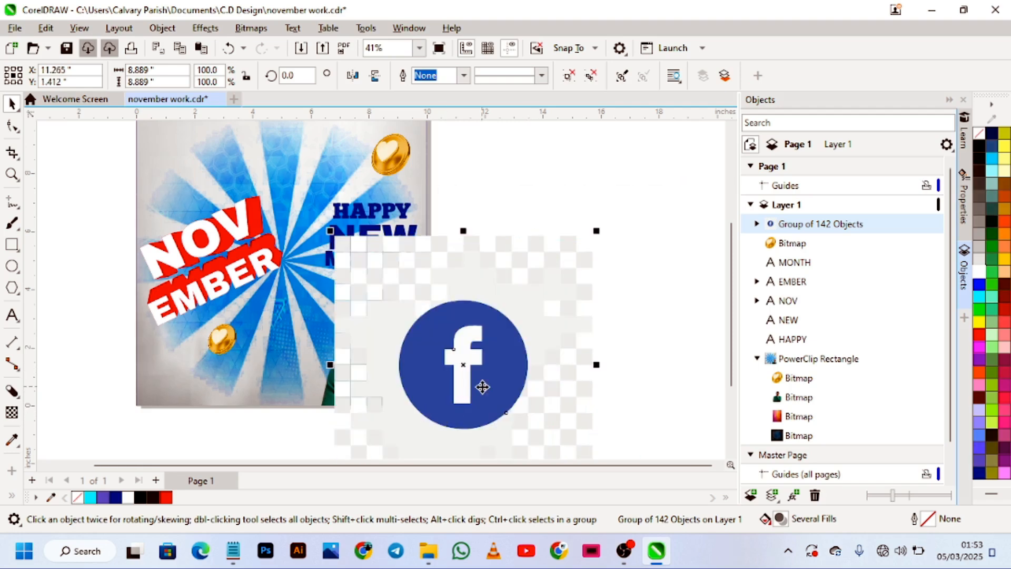
click(574, 218)
click(501, 323)
drag(492, 339, 556, 310)
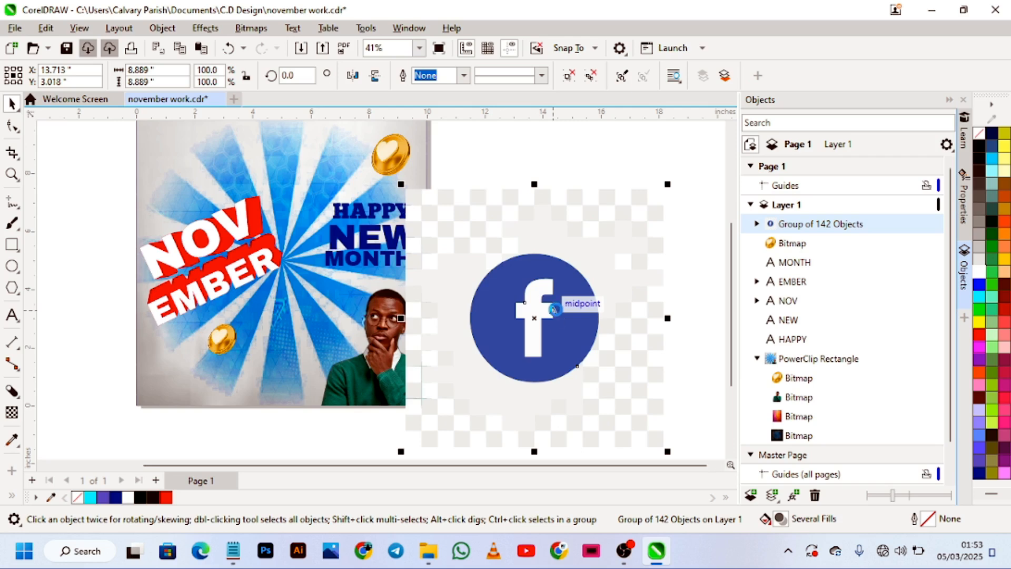
key(ctrl+u)
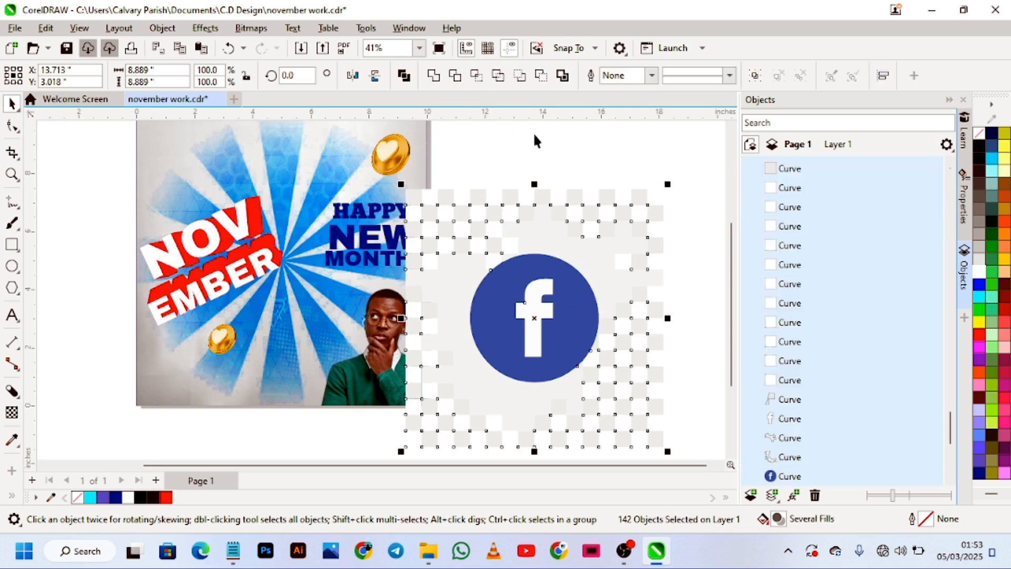
click(608, 132)
click(559, 303)
drag(560, 311, 266, 327)
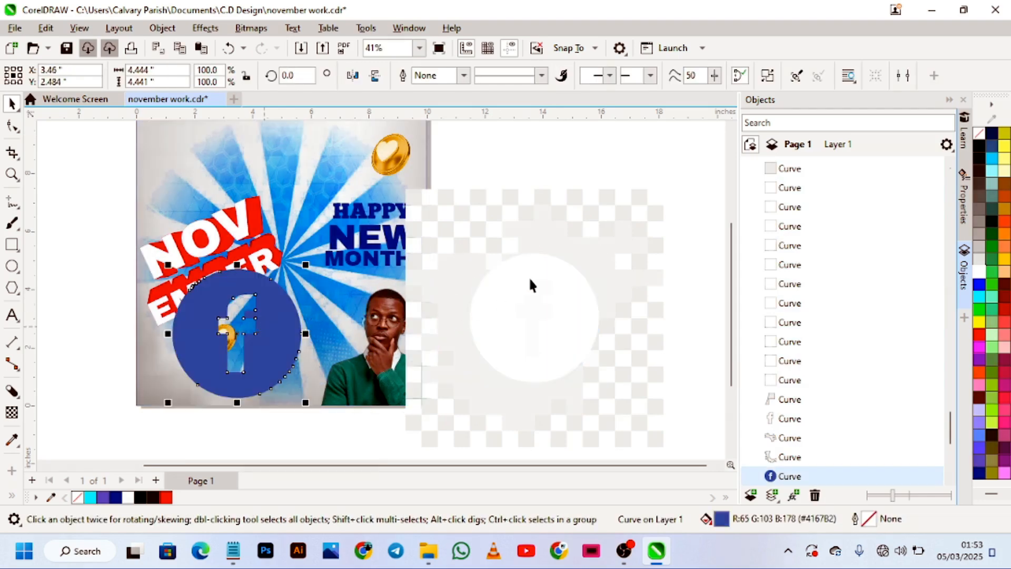
Step: Delete all the leftover checkerboard and white trace pieces beside the page
drag(493, 134, 664, 408)
drag(686, 456, 686, 456)
key(Delete)
drag(590, 148, 391, 444)
key(Delete)
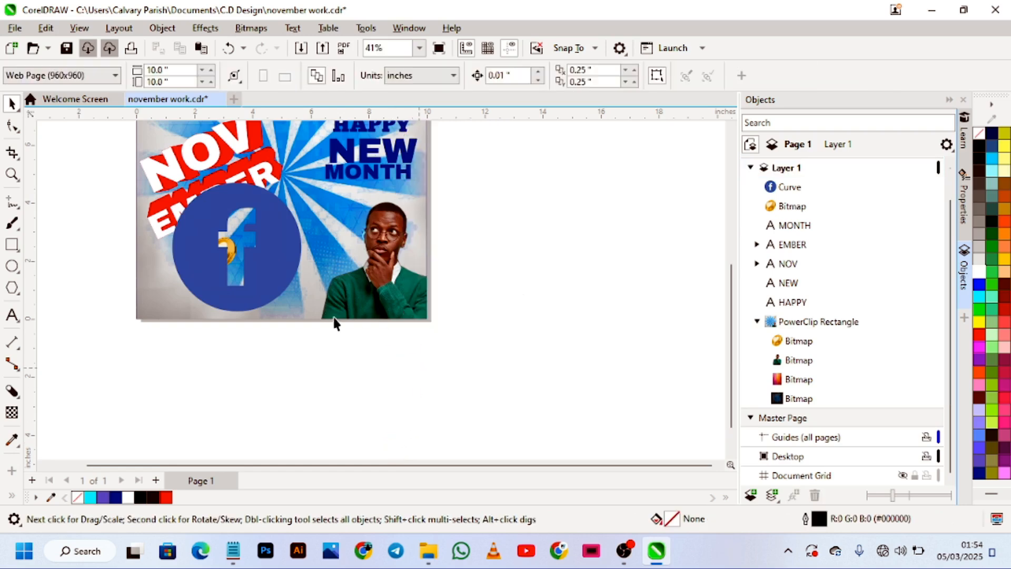
Step: Break apart the blue Facebook curve into its separate circle and letter shapes
click(283, 245)
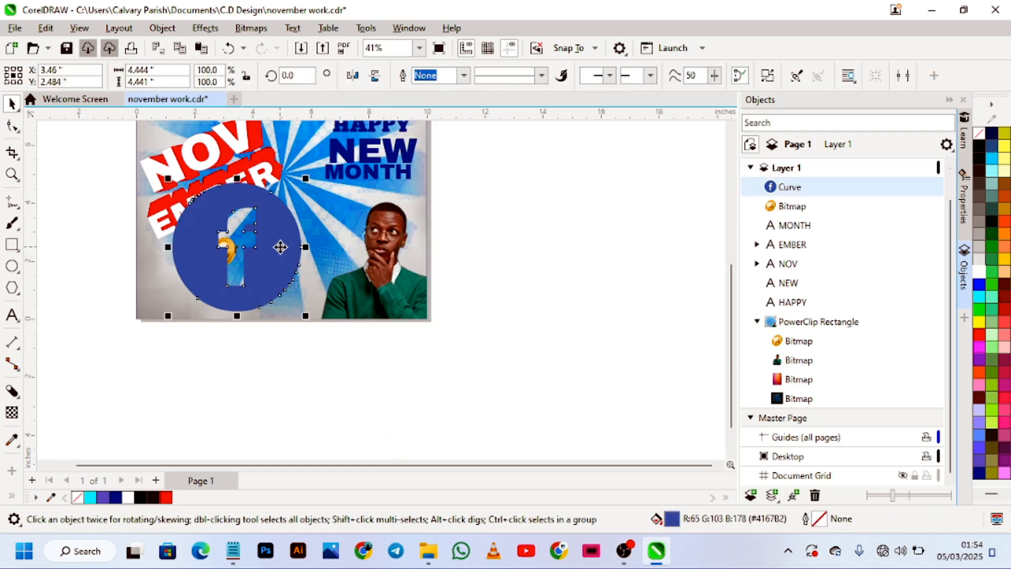
key(ctrl+k)
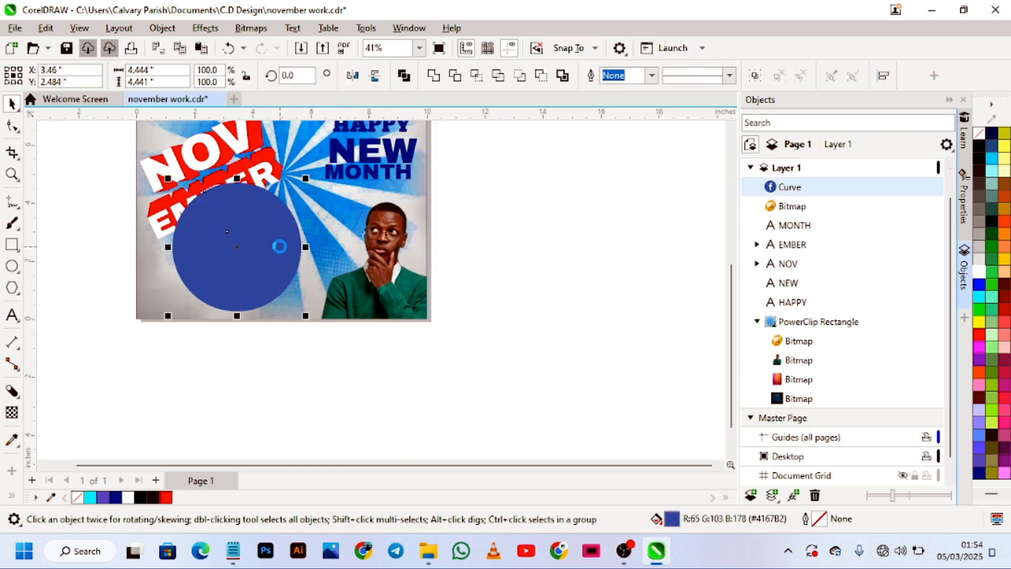
Step: Pull the Facebook "f" out of its blue circle onto the flyer's lower-left area and delete the circle
key(Delete)
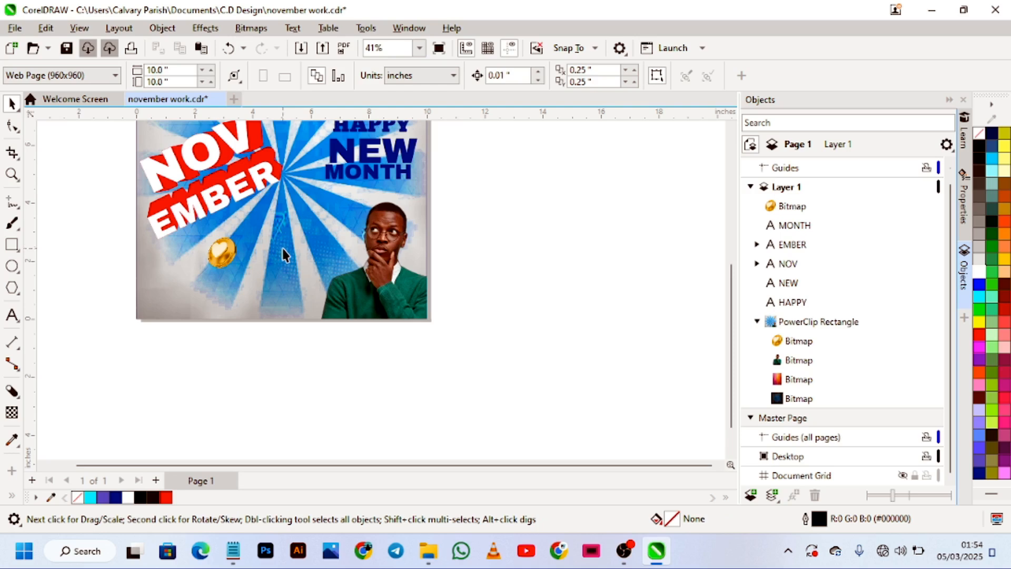
key(ctrl+z)
drag(242, 253, 301, 274)
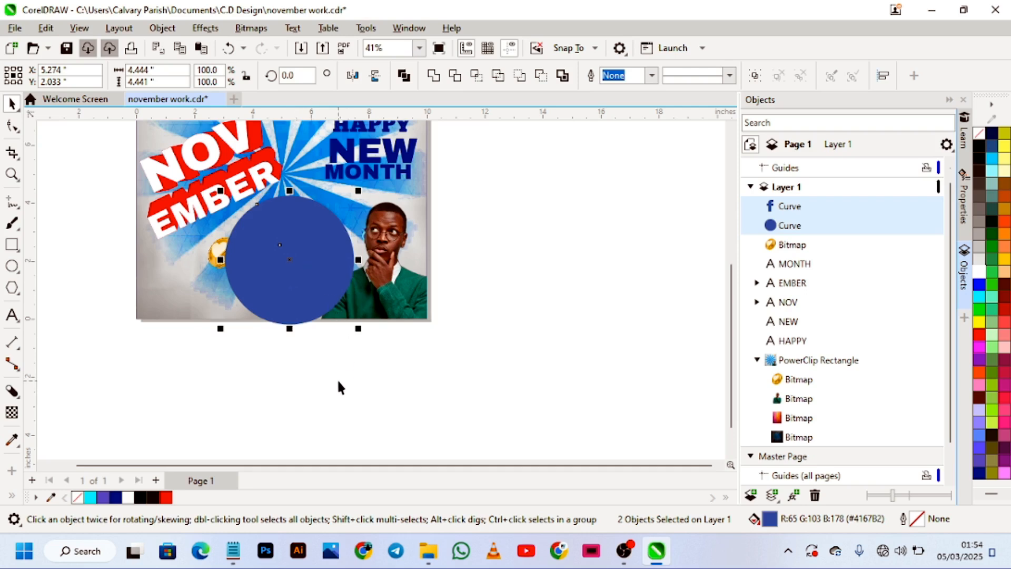
click(322, 361)
drag(284, 285, 190, 302)
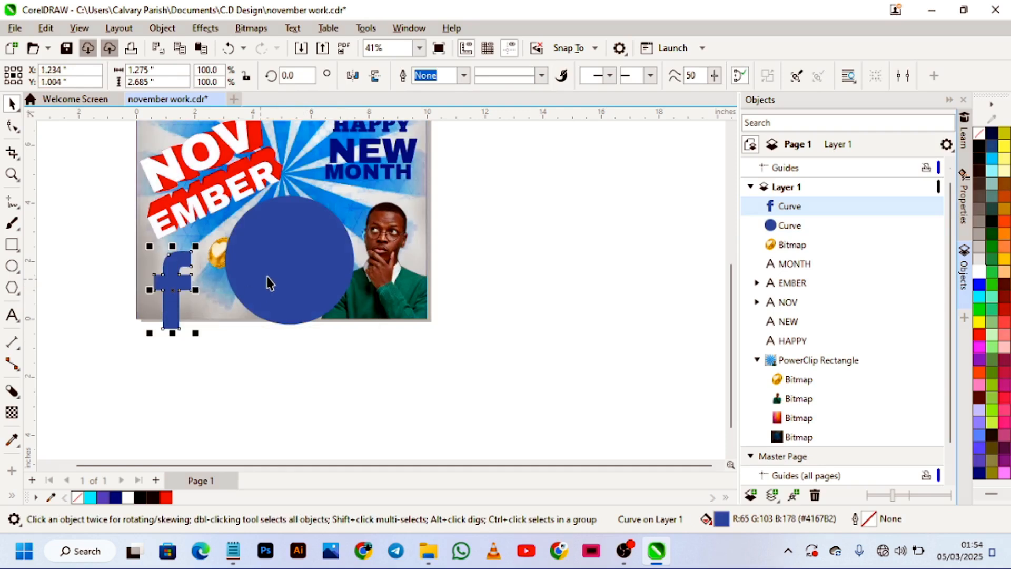
click(279, 284)
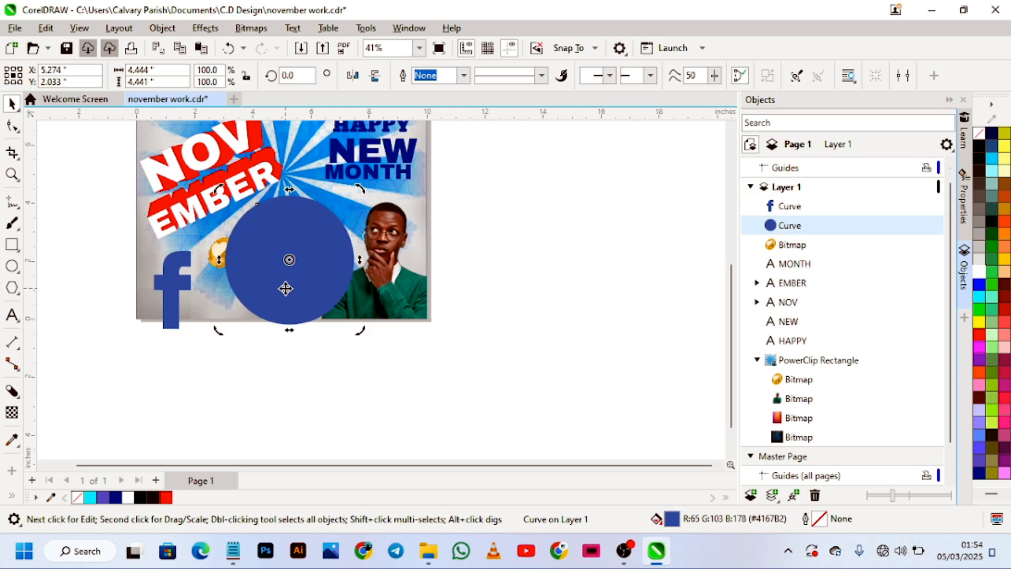
key(Delete)
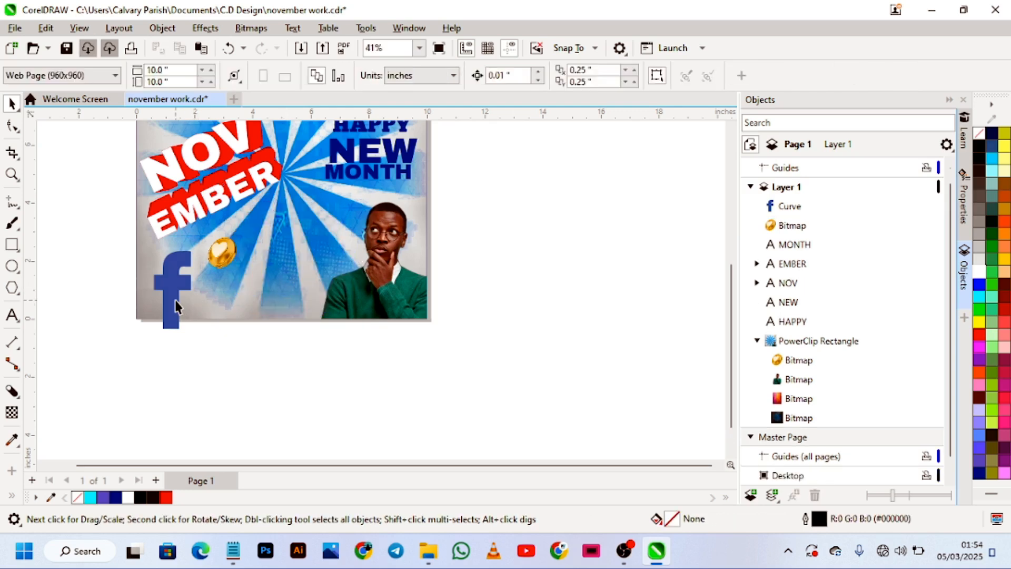
Step: Shrink the blue Facebook "f" to about 0.38 × 0.80 inches and place it in the flyer's lower-left corner
click(181, 310)
drag(196, 334, 126, 318)
scroll(184, 291, up, 2)
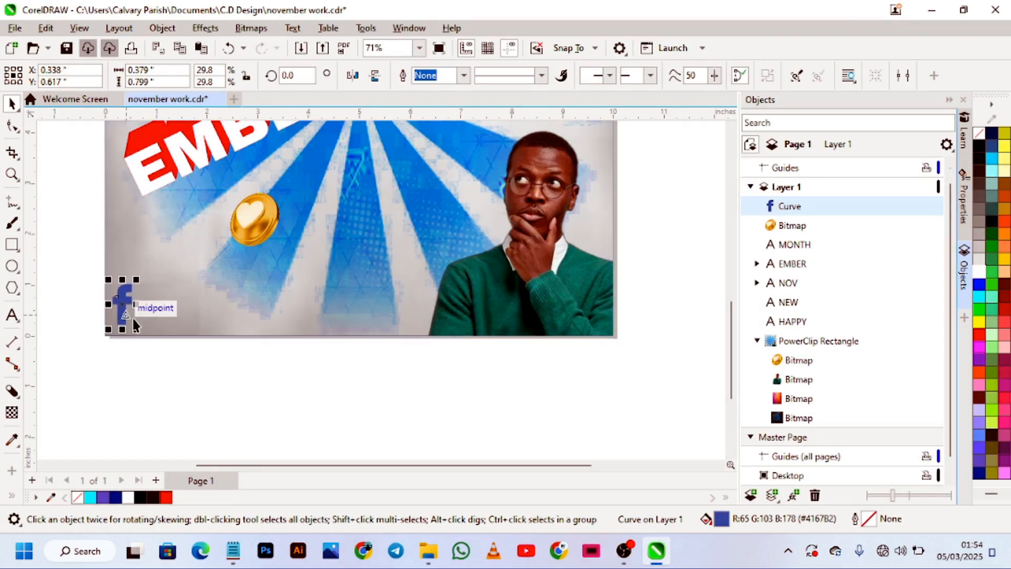
click(128, 381)
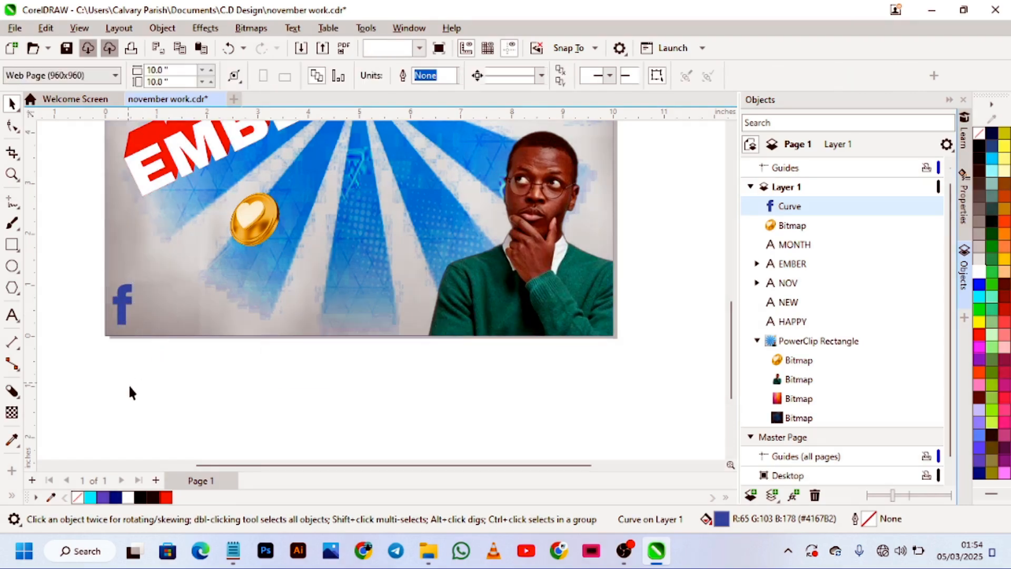
Step: Copy "The Redeemed Christian Church Of God Calvary Parish" from the Notepad note and paste it as artistic text beside the Facebook "f"
click(233, 551)
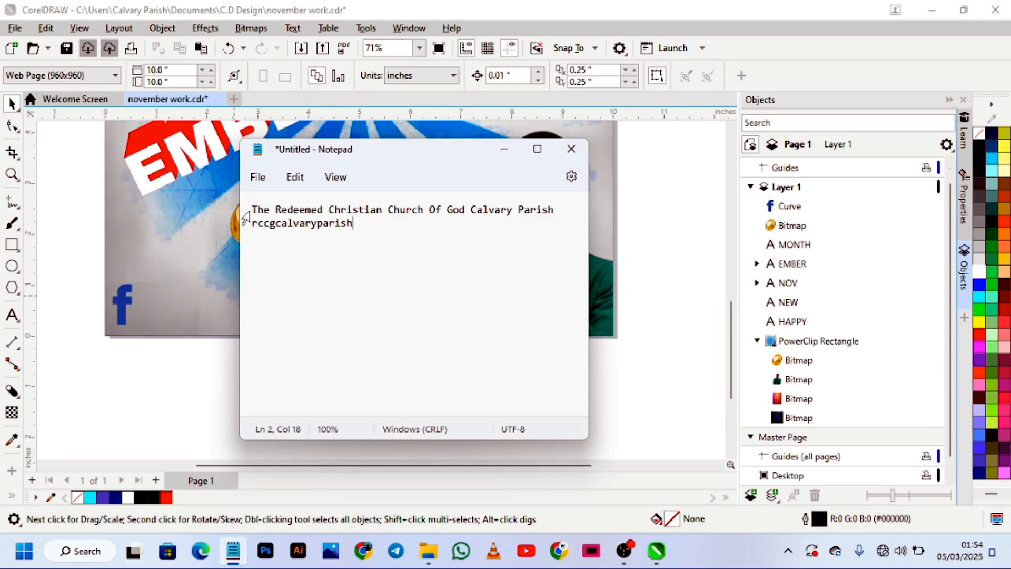
drag(408, 212, 610, 206)
key(ctrl+c)
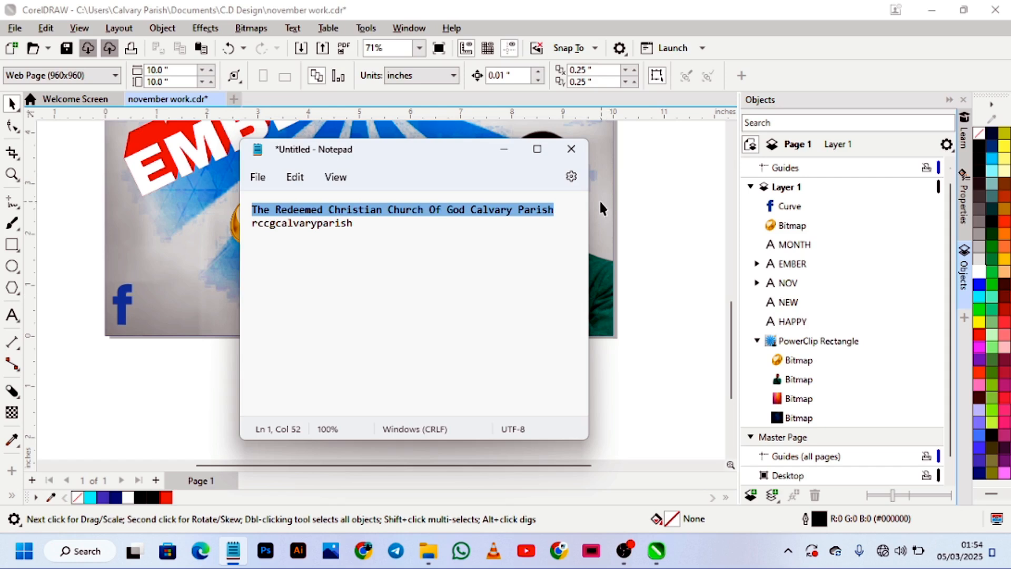
click(95, 398)
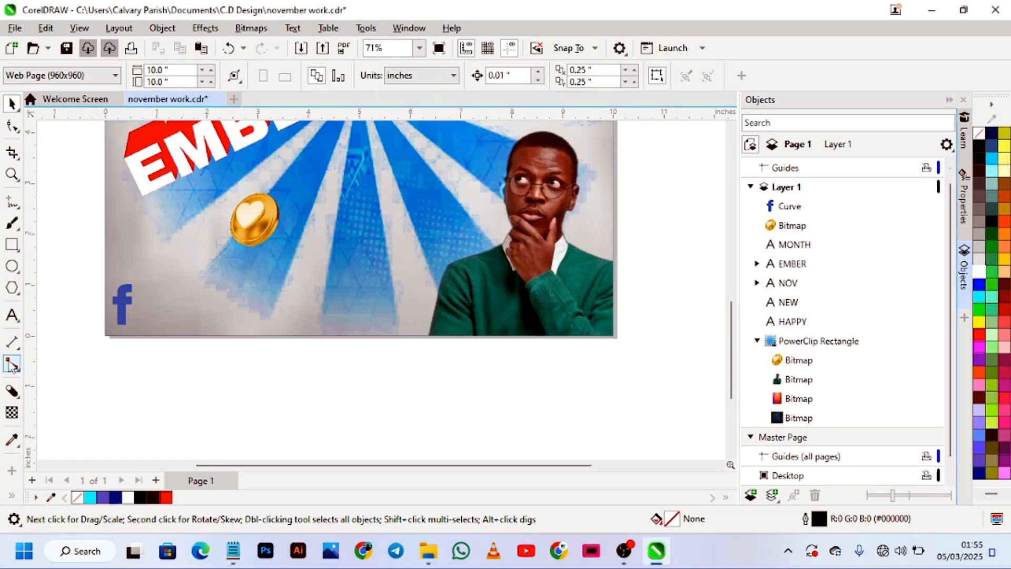
click(11, 315)
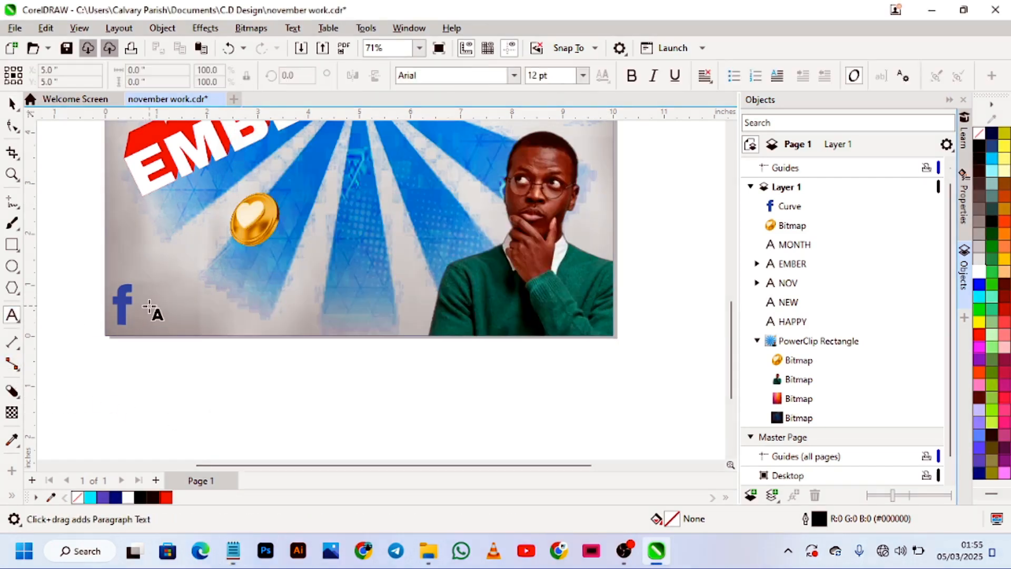
click(186, 320)
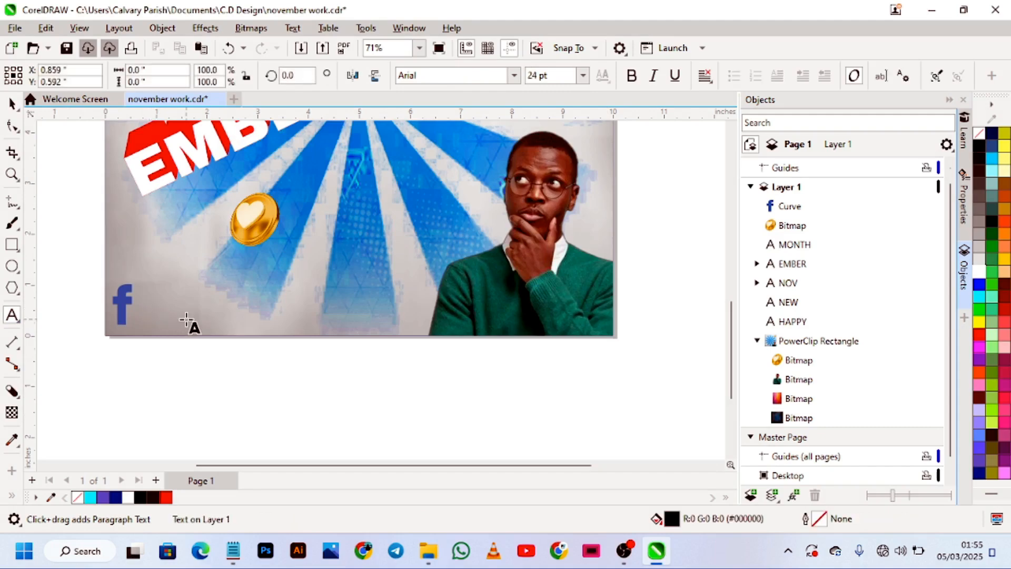
key(ctrl+v)
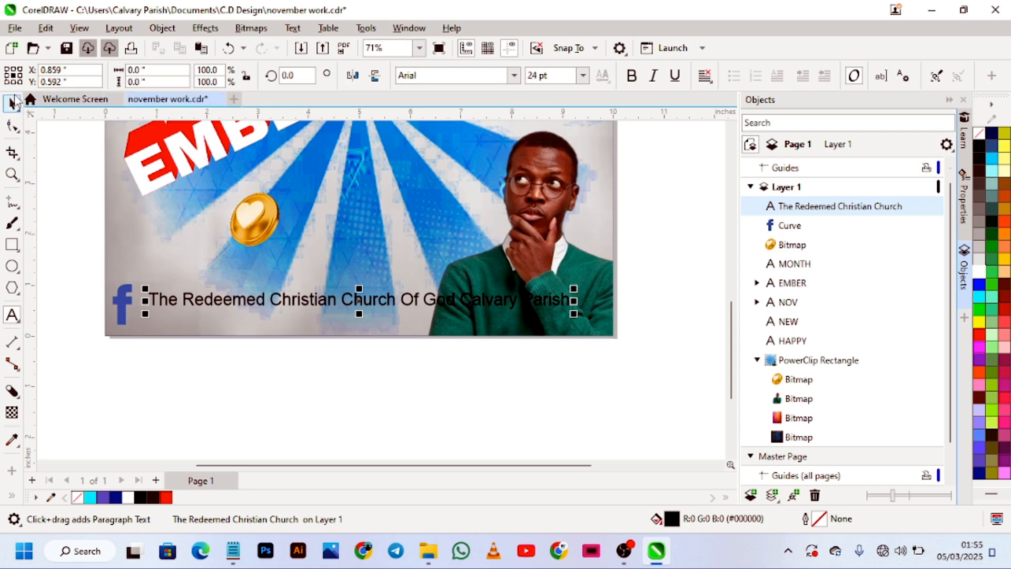
click(13, 104)
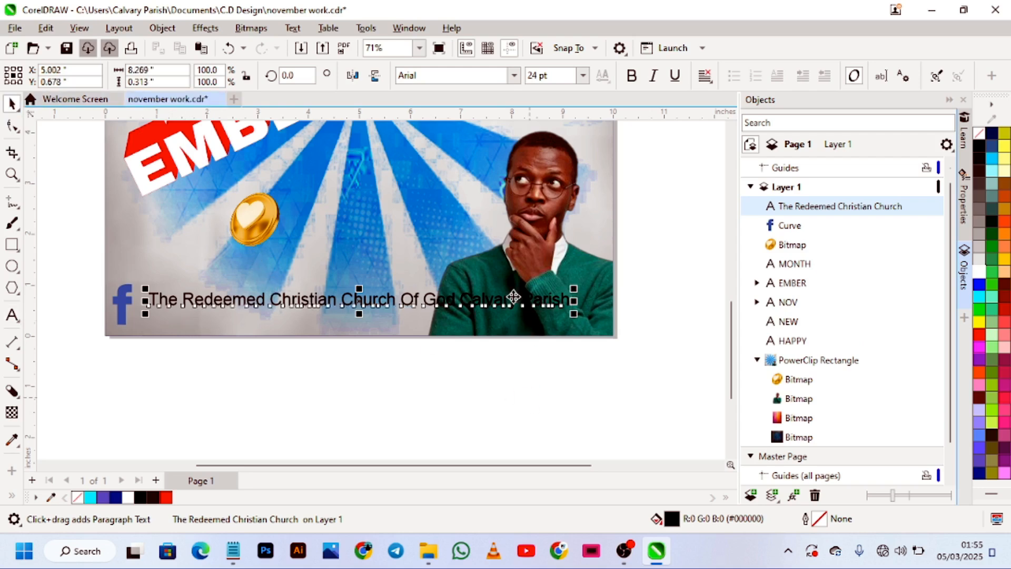
Step: Split the church name into two centred lines, with "Calvary Parish" on the second line
click(459, 302)
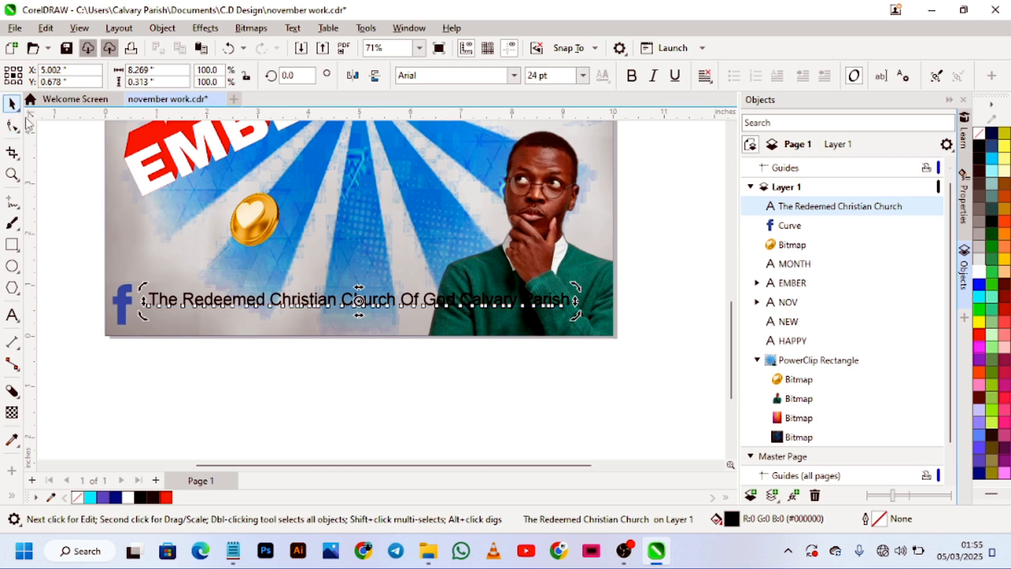
click(427, 299)
double_click(427, 300)
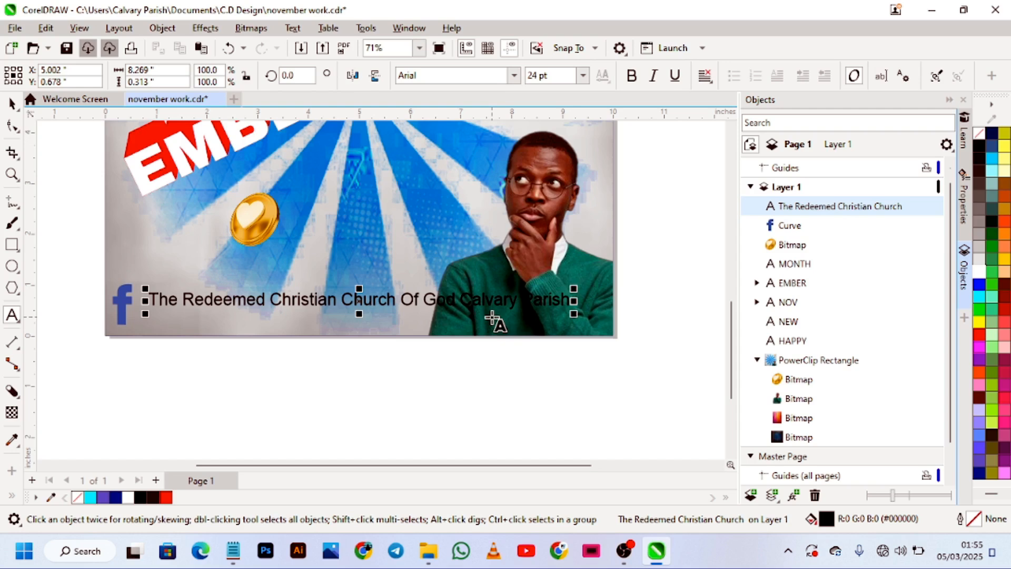
key(Return)
key(Return)
key(Return)
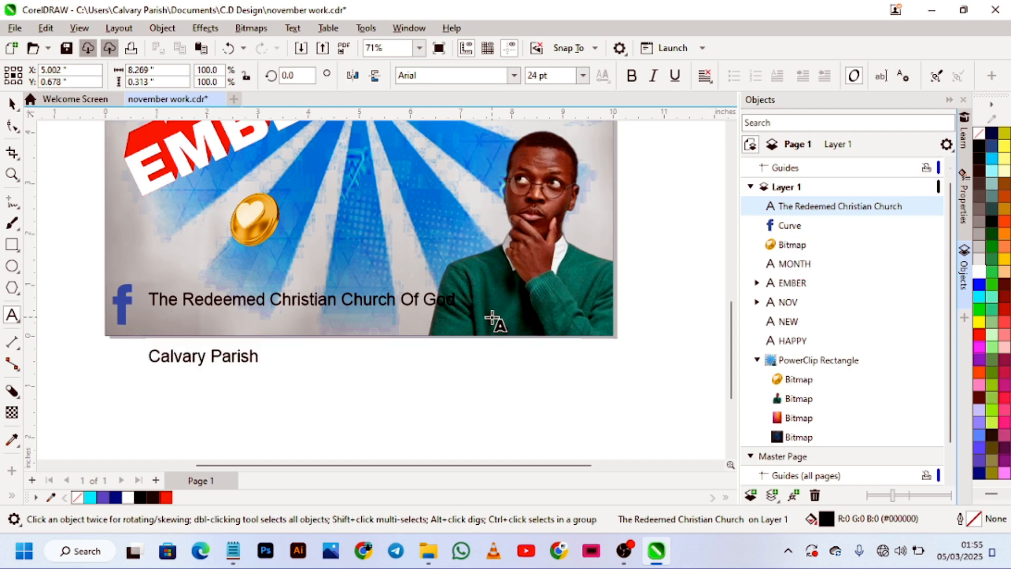
key(BackSpace)
key(BackSpace)
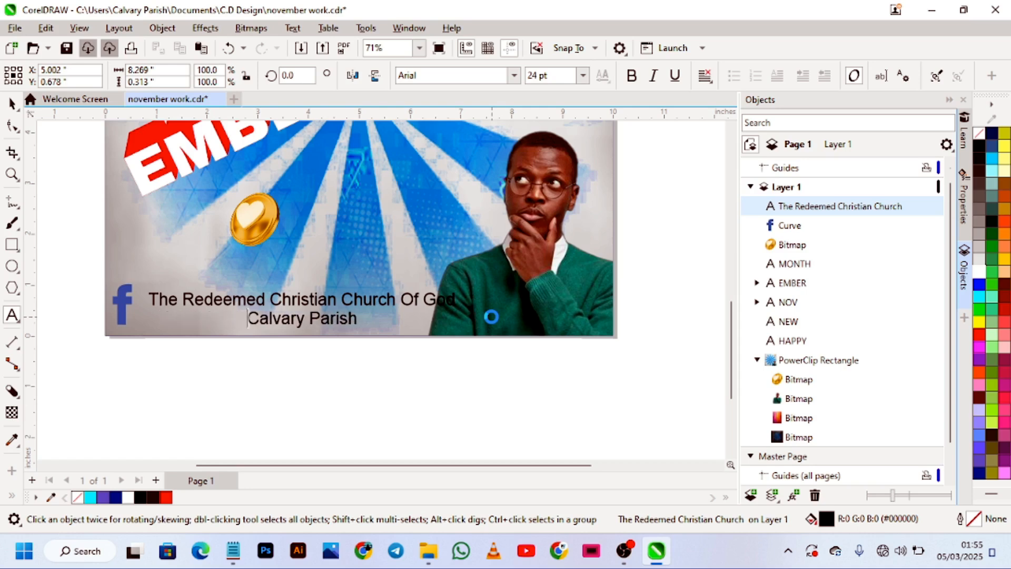
key(Escape)
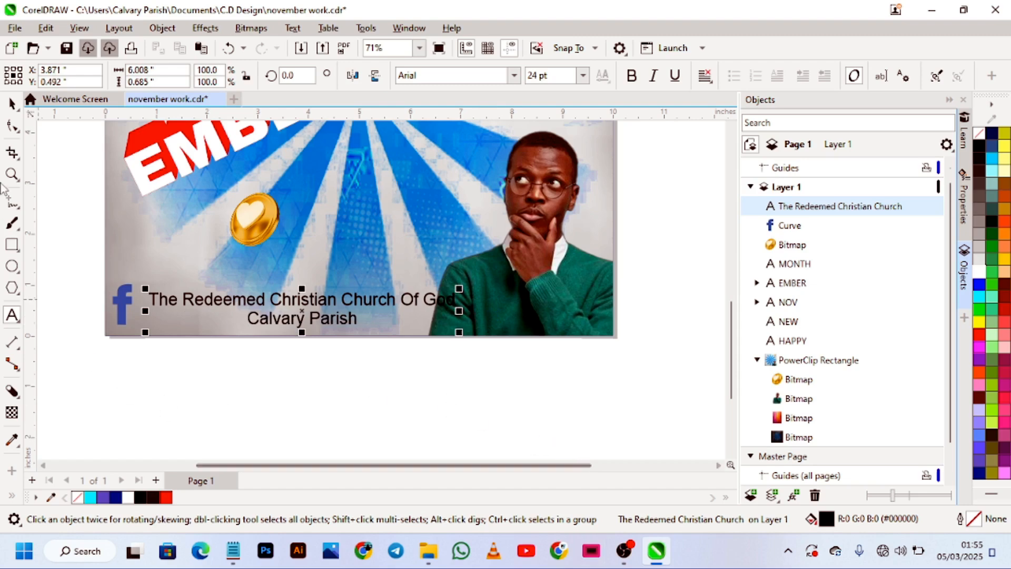
Step: Fill the church name text with red (R255 G0 B0) and scale it down to about 78%
click(11, 104)
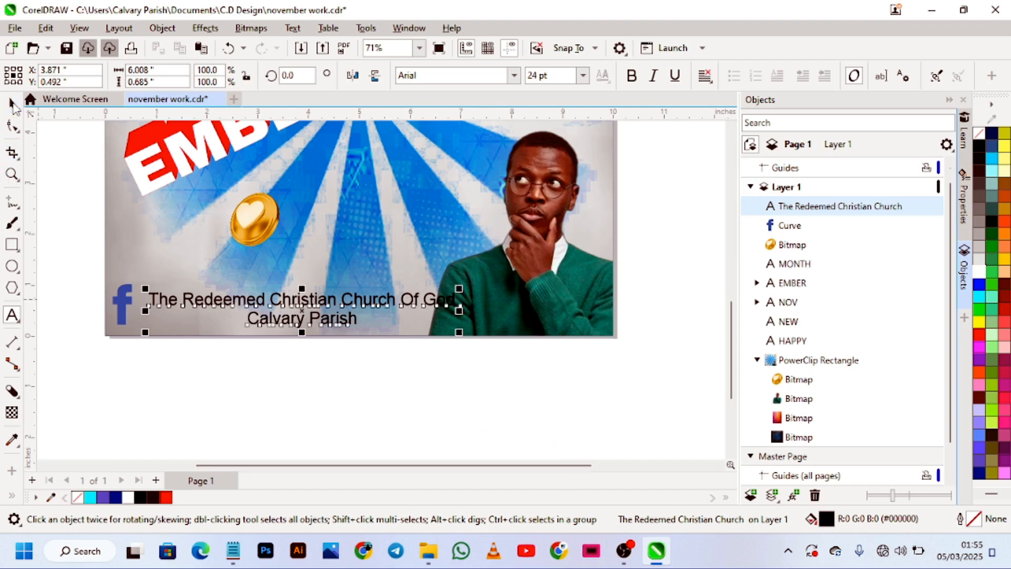
click(166, 497)
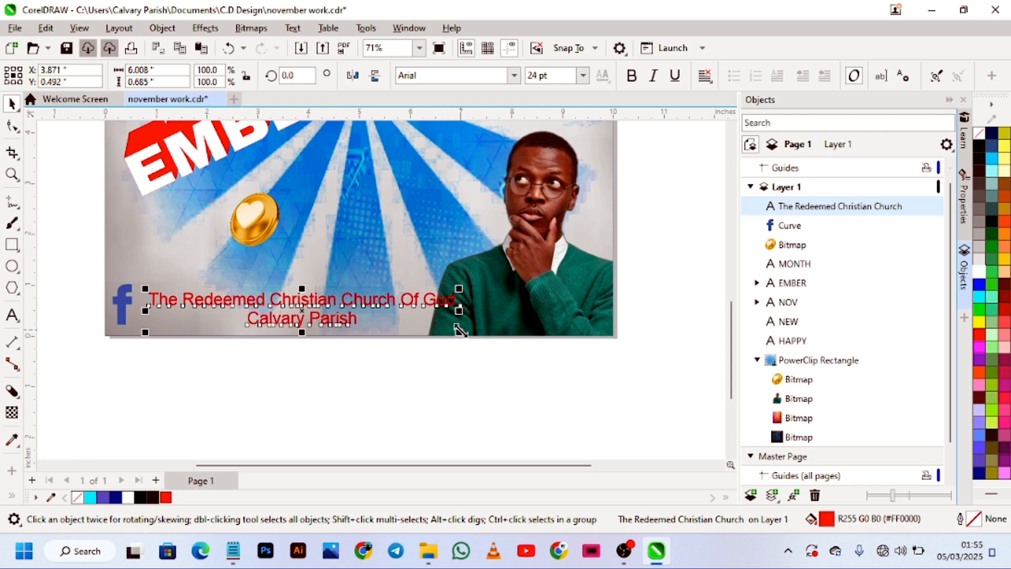
drag(460, 333, 390, 362)
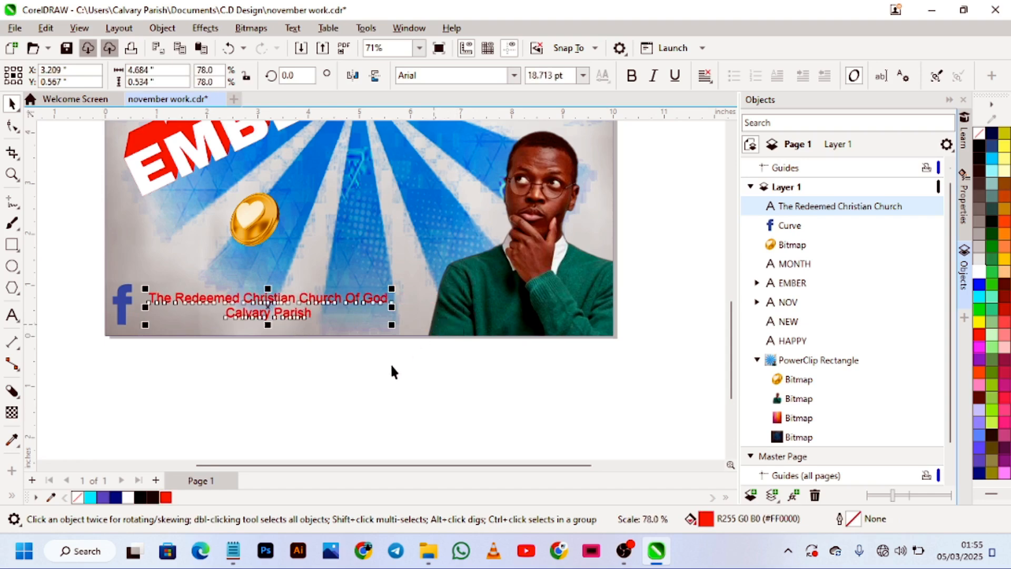
click(376, 389)
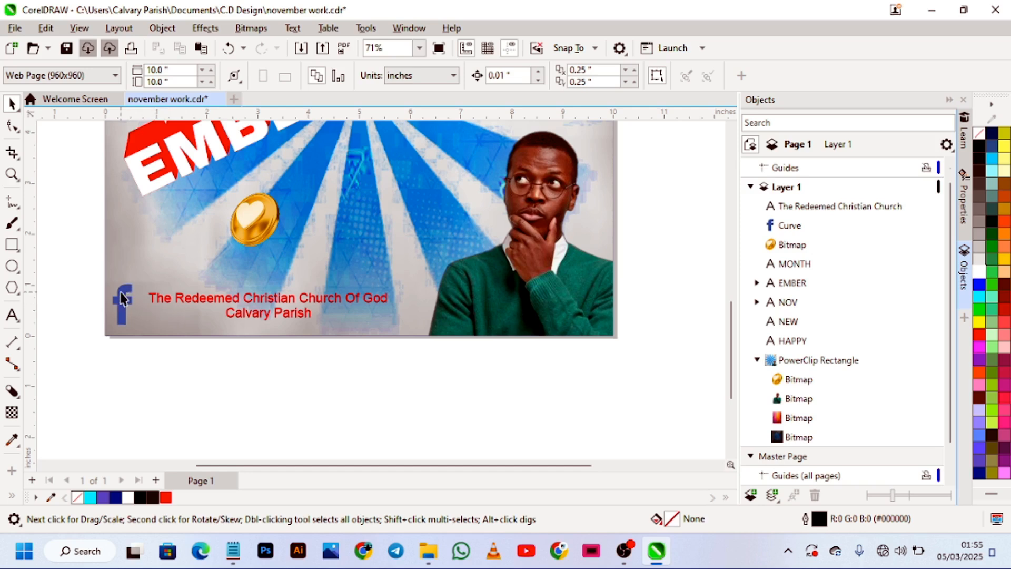
Step: Move the Facebook "f" close to the church name and shift the text slightly down so the two line up
click(211, 304)
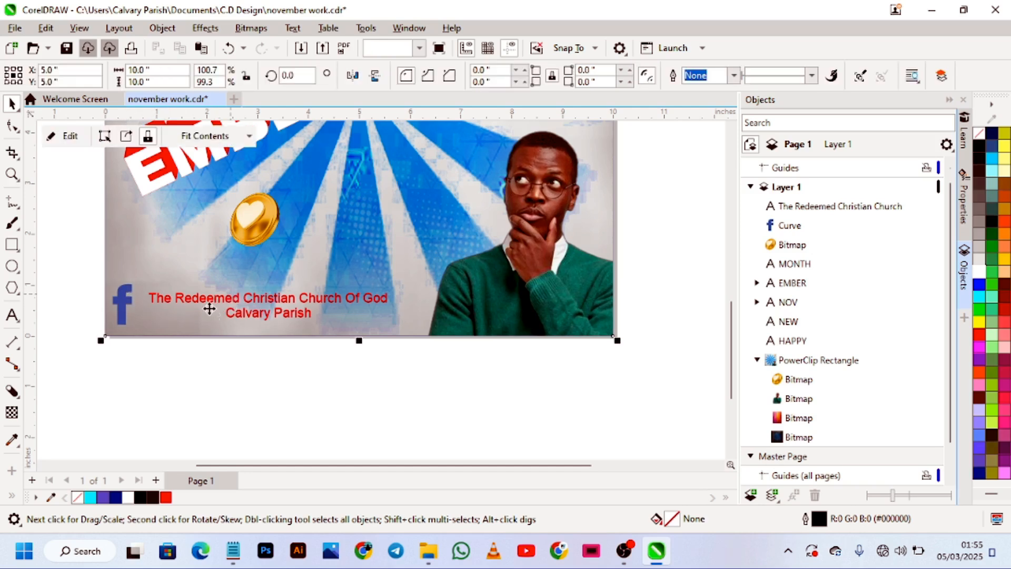
click(71, 279)
click(118, 308)
drag(118, 309, 142, 320)
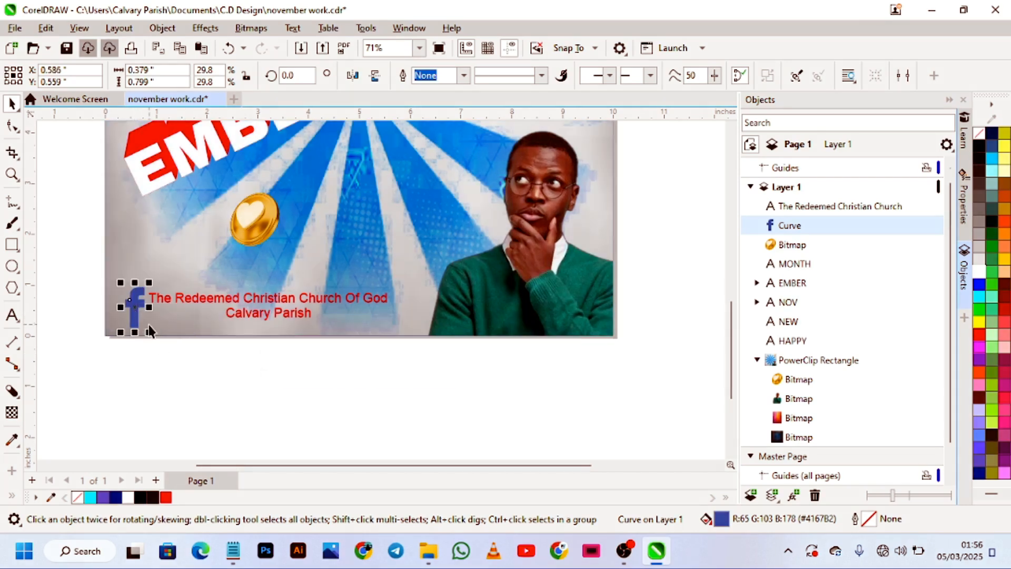
click(231, 305)
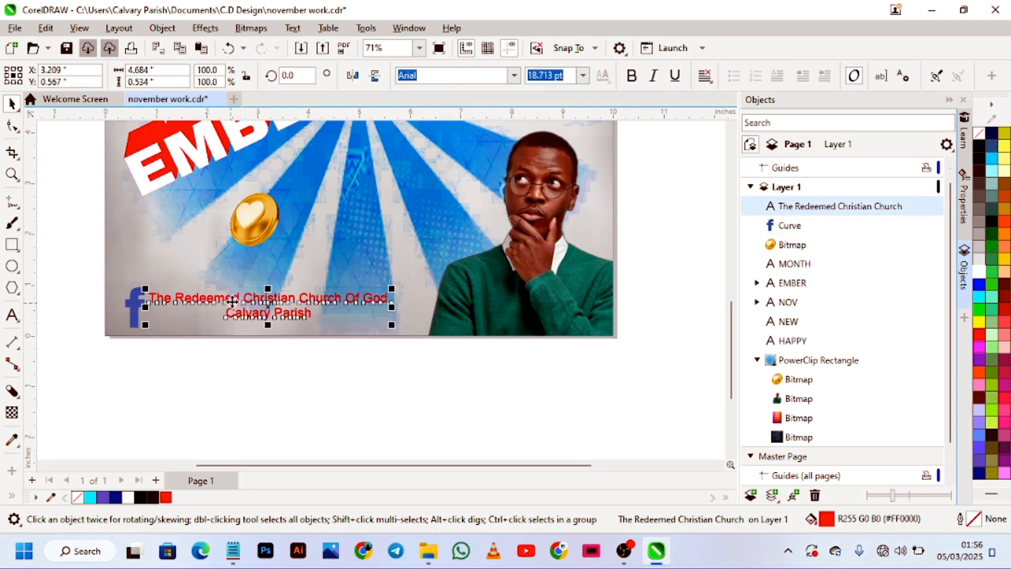
click(231, 298)
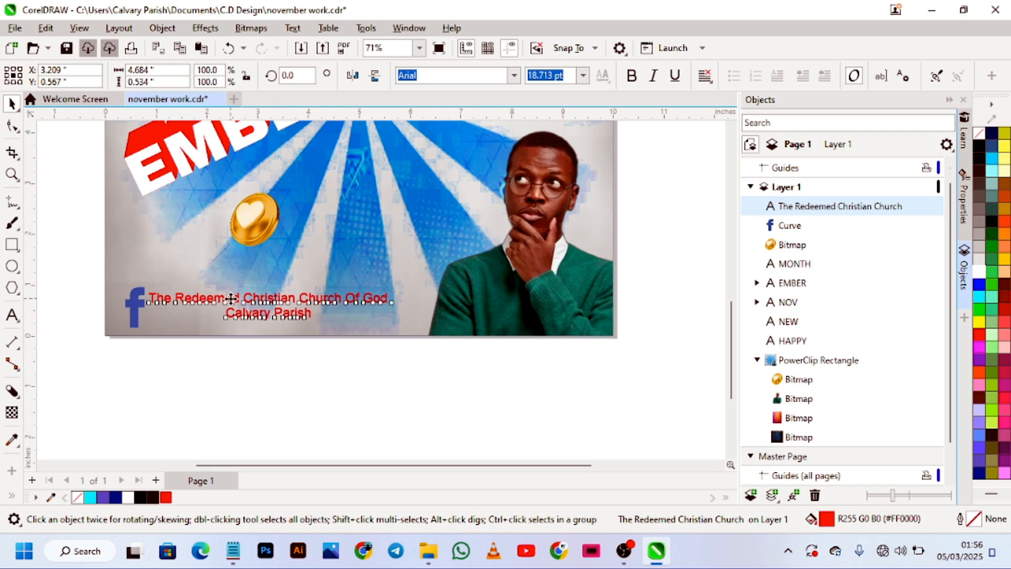
drag(230, 300, 232, 312)
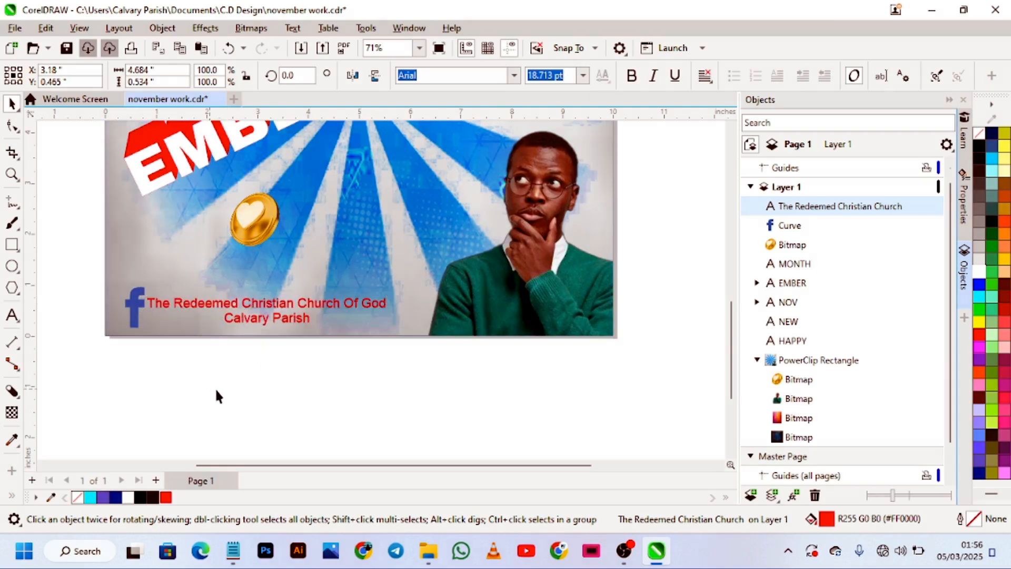
click(211, 388)
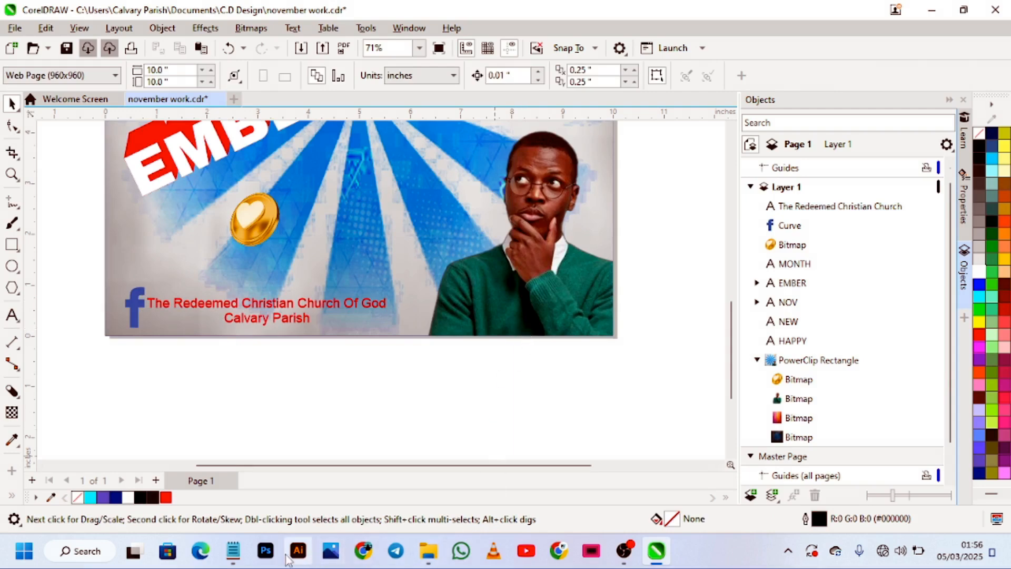
Step: Import ig.png from the november folder, place it over the base of the man's green sweater, and enlarge it to about 0.93 inches
click(428, 551)
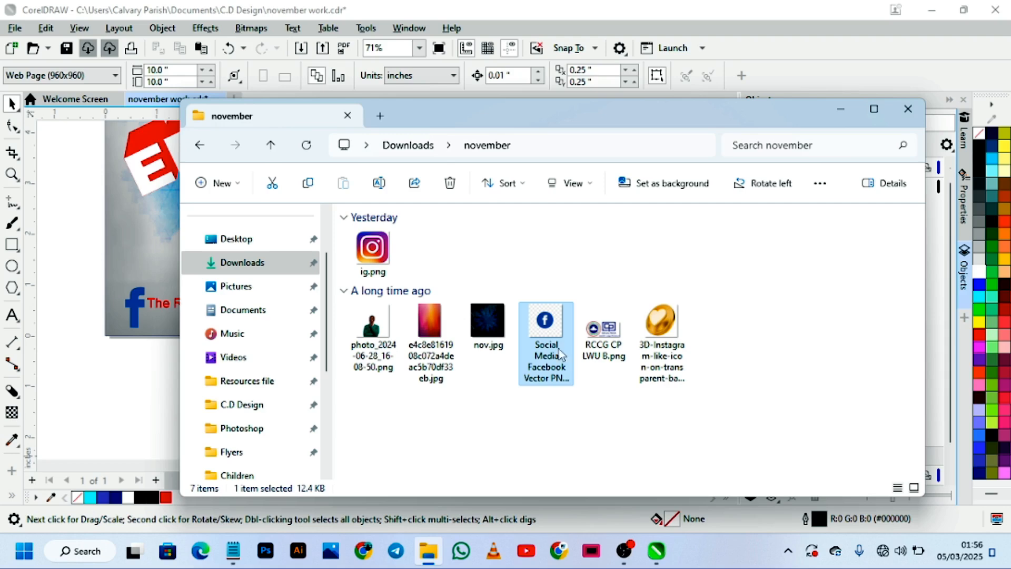
drag(392, 266, 86, 400)
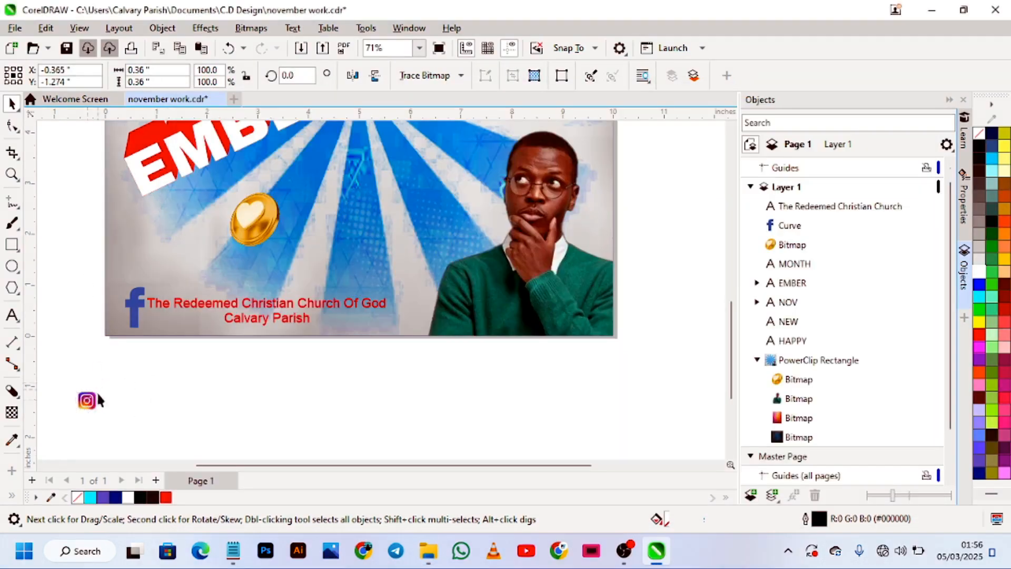
drag(466, 343, 468, 311)
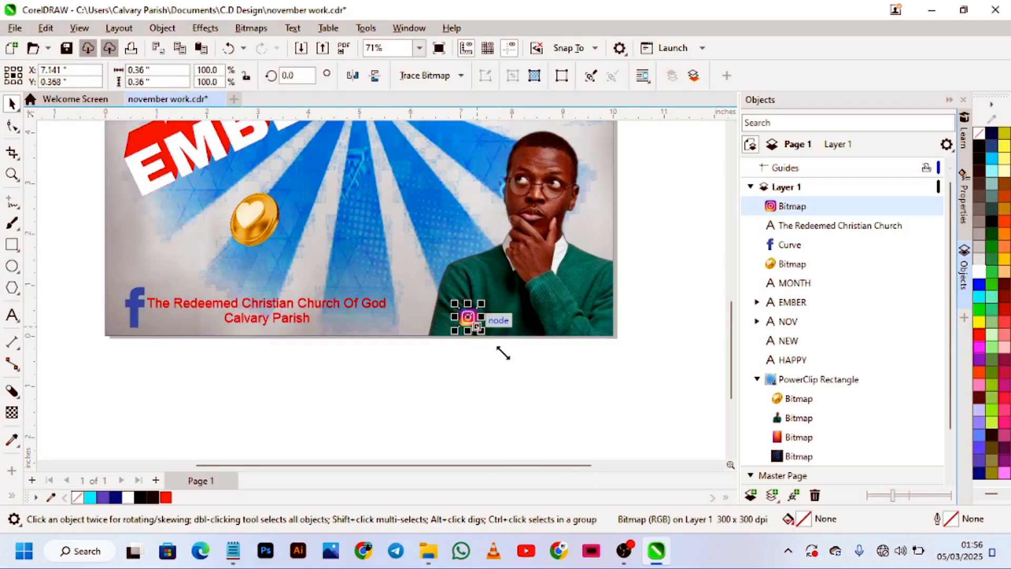
drag(509, 358, 464, 309)
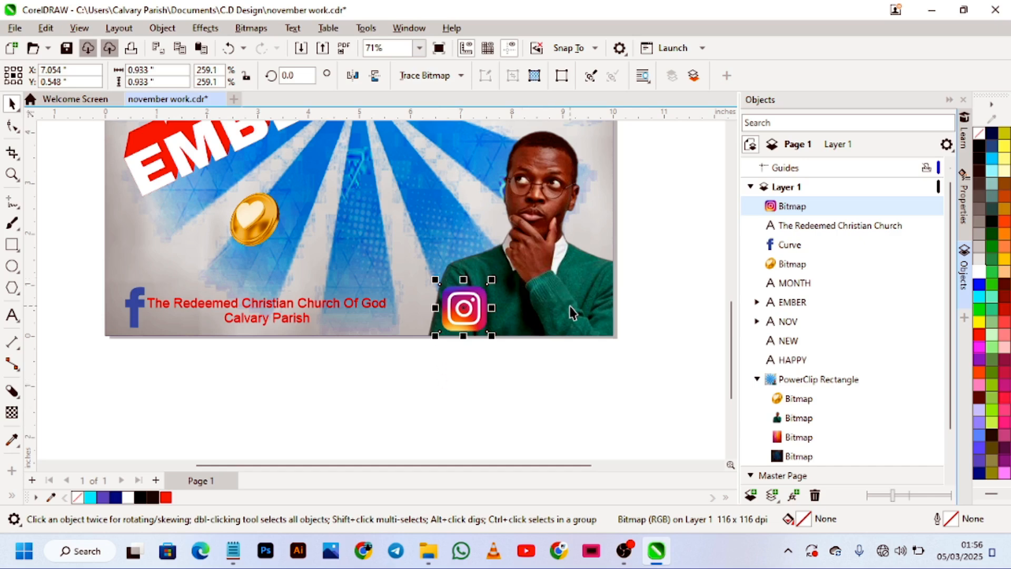
Step: Set the font of the red two-line church name to Morn-UltraBold
click(264, 311)
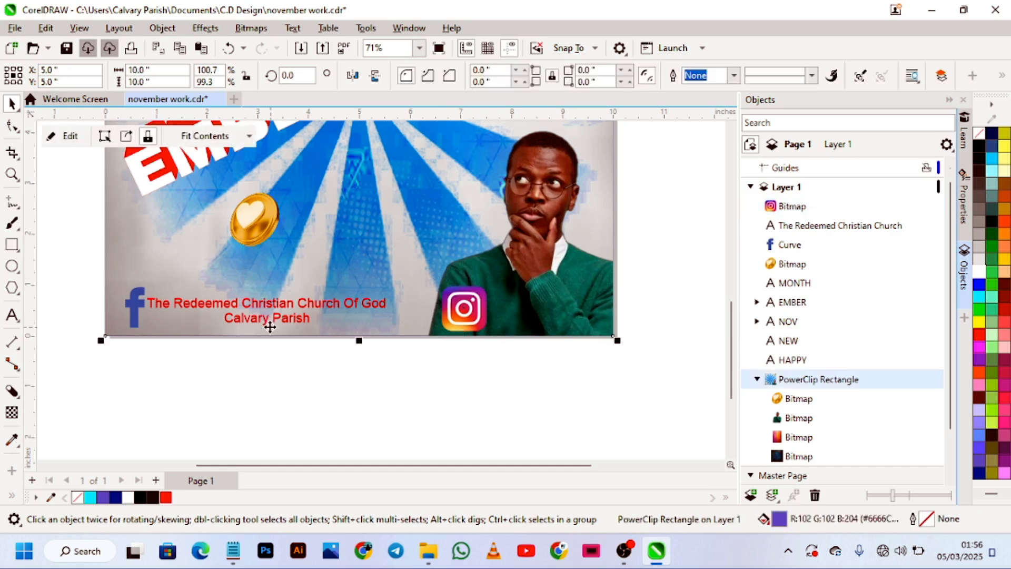
click(268, 319)
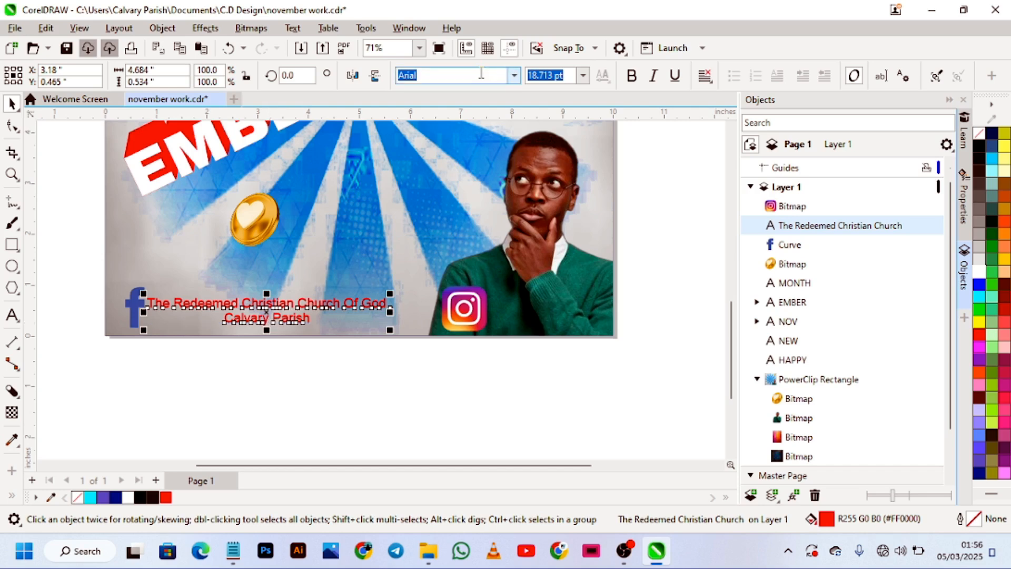
text(IMMMMMMMMMMMMMM)
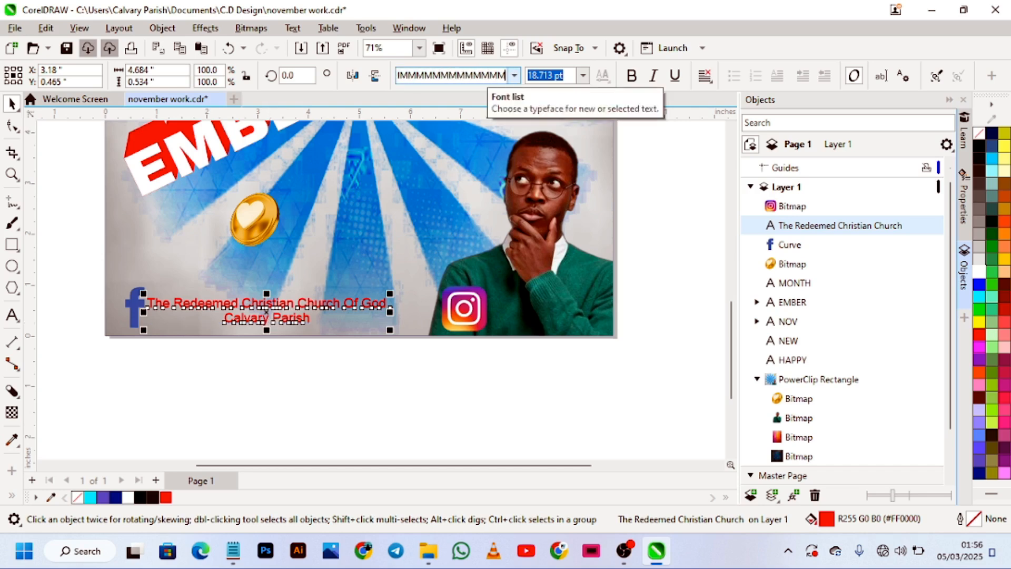
key(ctrl+a)
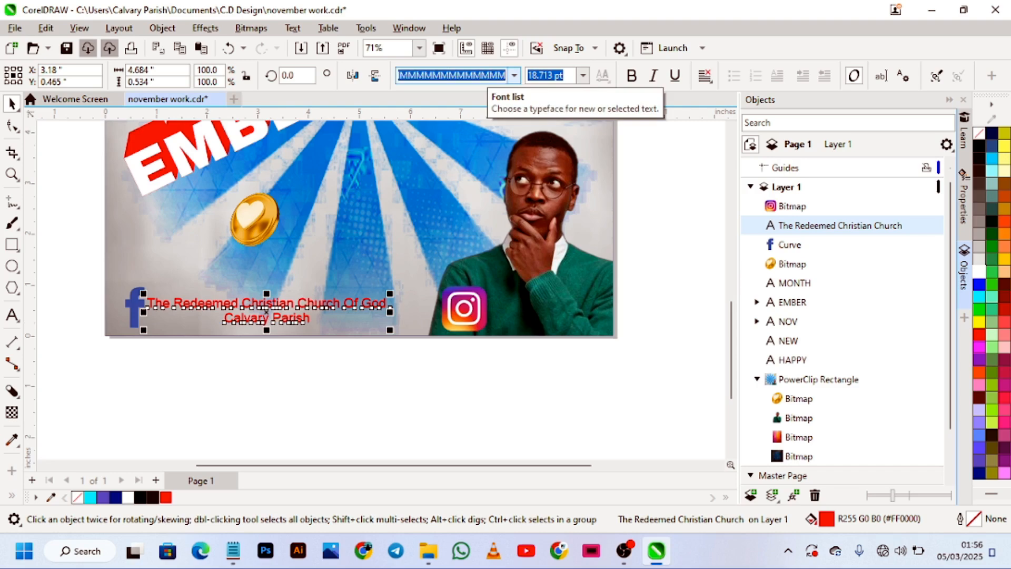
text(Mor)
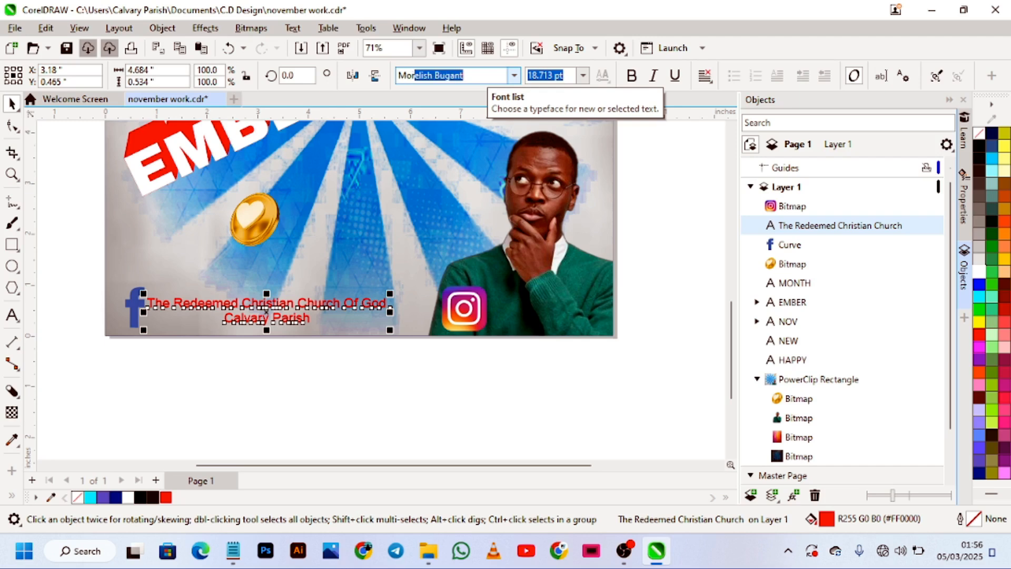
text(n-UltraBold)
key(Return)
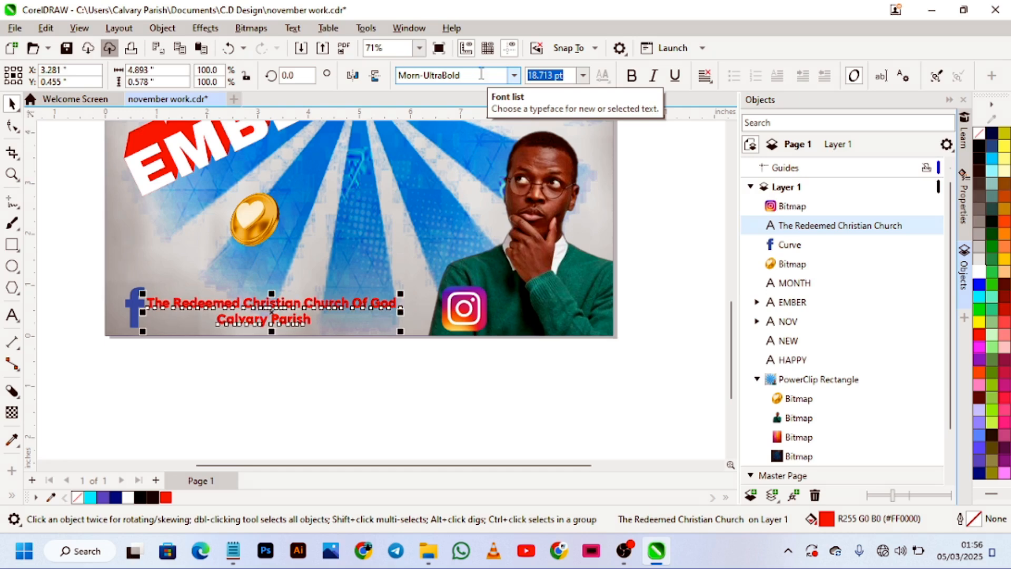
click(431, 405)
Step: Scale the Instagram icon down to about 0.66 inches and place it at the outer edge of the man's sleeve
click(467, 316)
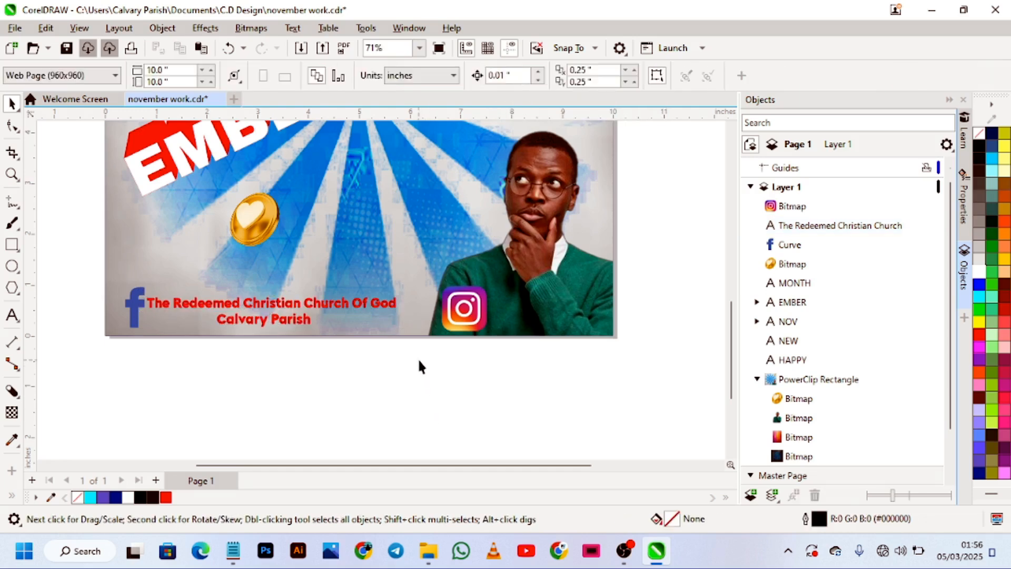
mouse_move(467, 316)
mouse_down()
mouse_move(457, 302)
mouse_move(470, 321)
mouse_move(450, 318)
mouse_up()
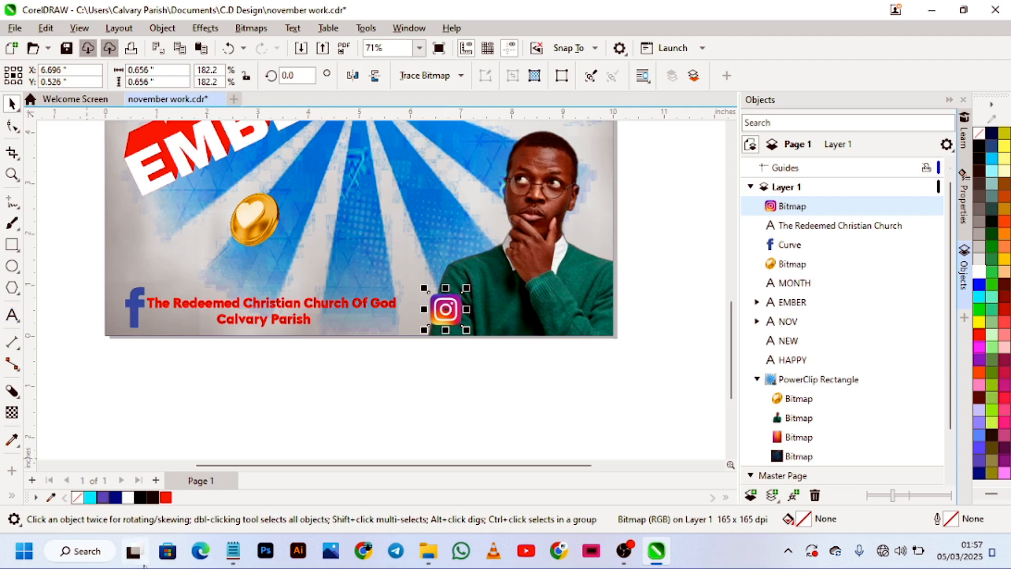
Step: Copy "rccgcalvaryparish" from the Notepad notes and add it as a text line beside the Instagram icon
click(232, 550)
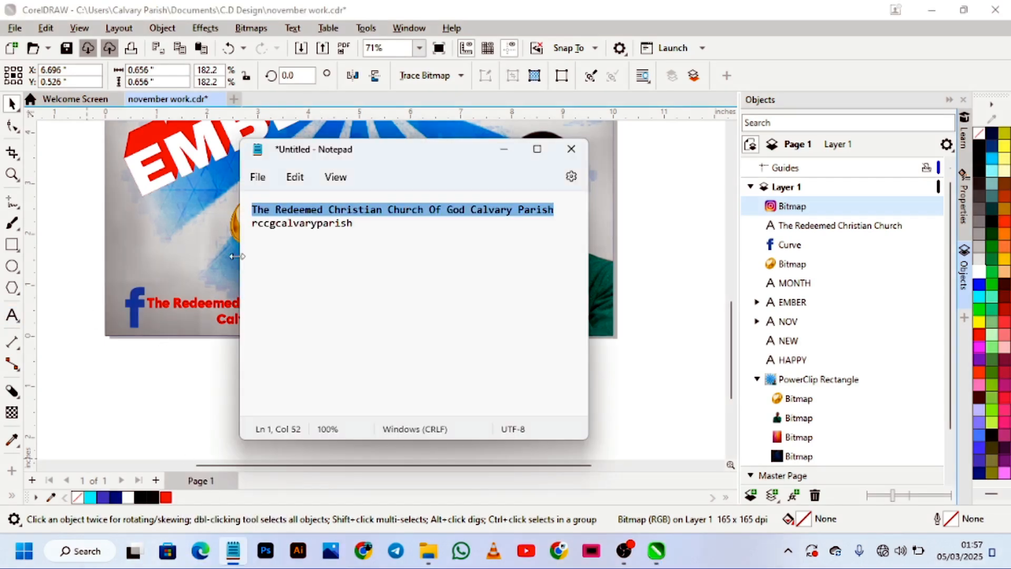
drag(252, 223, 388, 243)
key(ctrl+c)
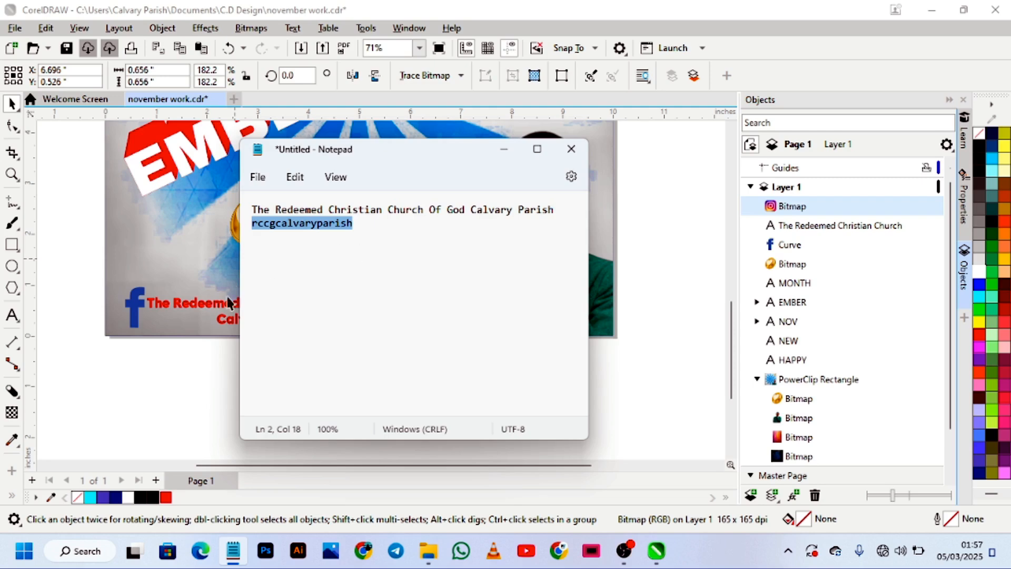
click(162, 382)
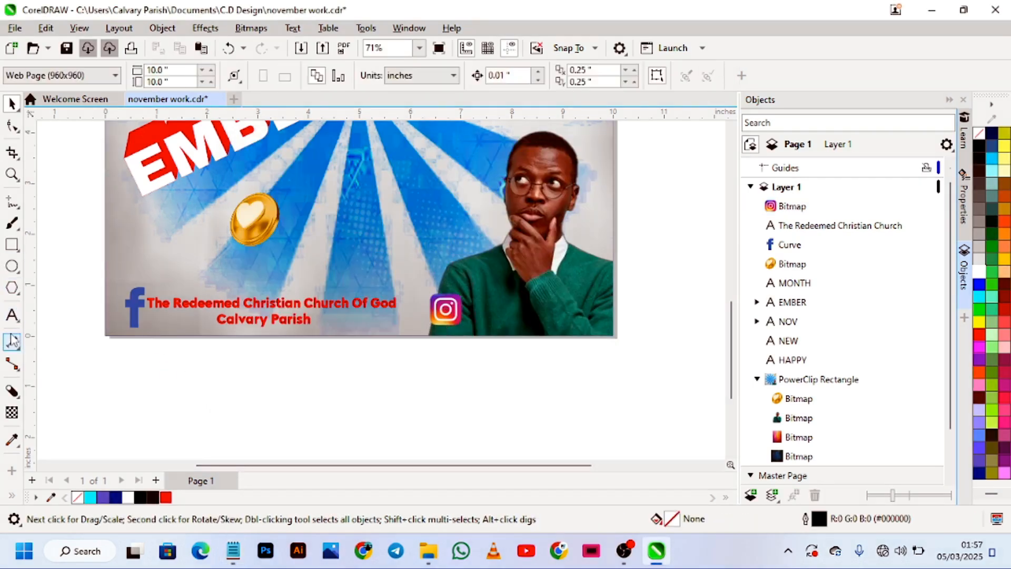
click(12, 315)
click(476, 310)
key(ctrl+v)
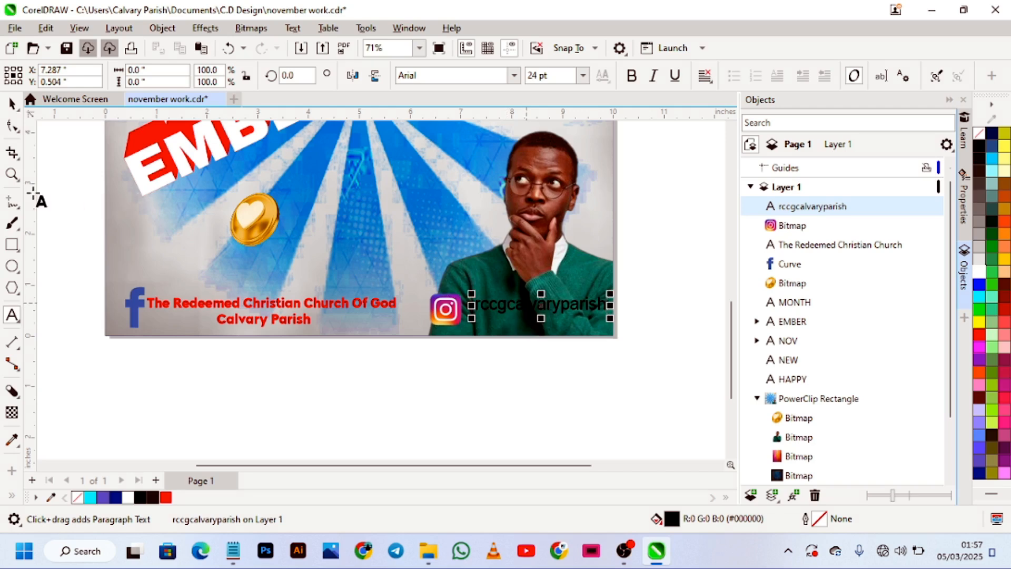
click(12, 104)
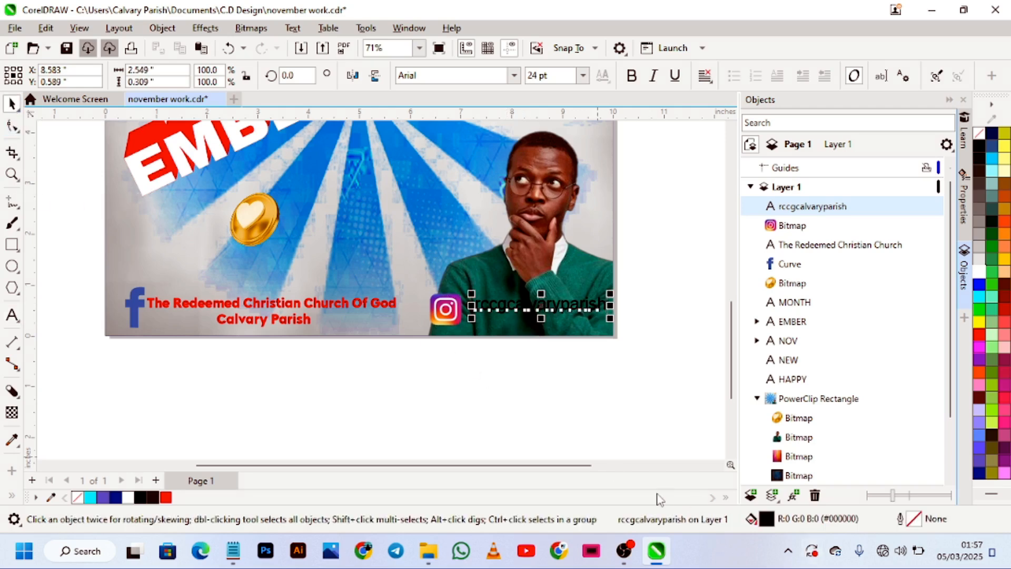
Step: Fill the Instagram handle text with white and set its font to Morn-UltraBold
click(128, 497)
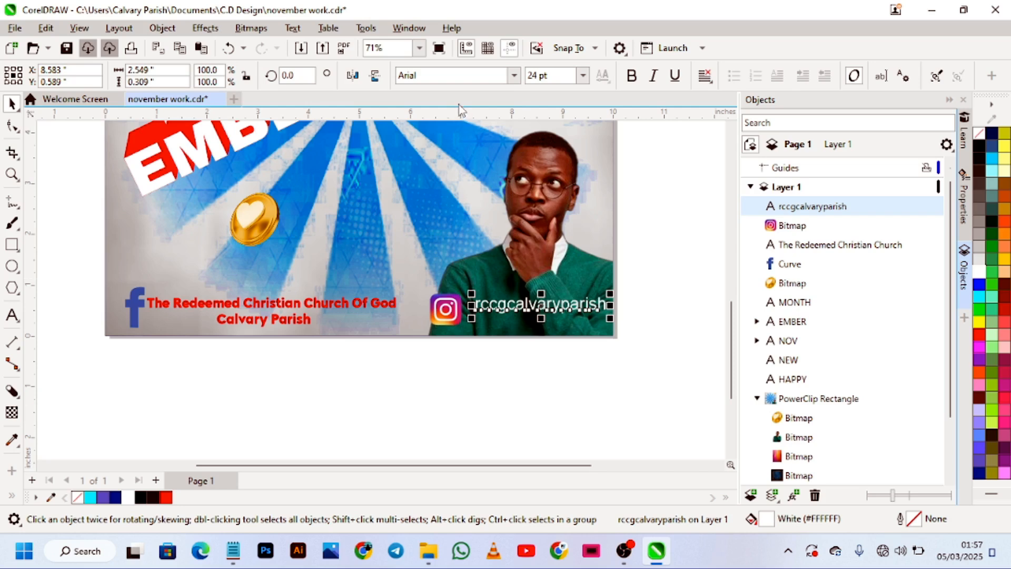
click(465, 71)
text(Mo)
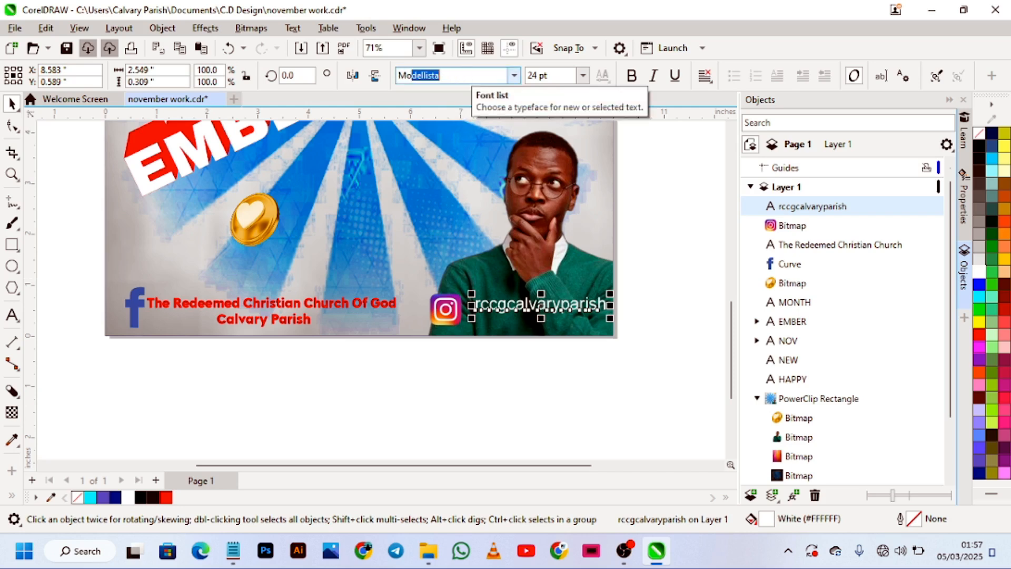
text(rn-UltraBold)
key(Return)
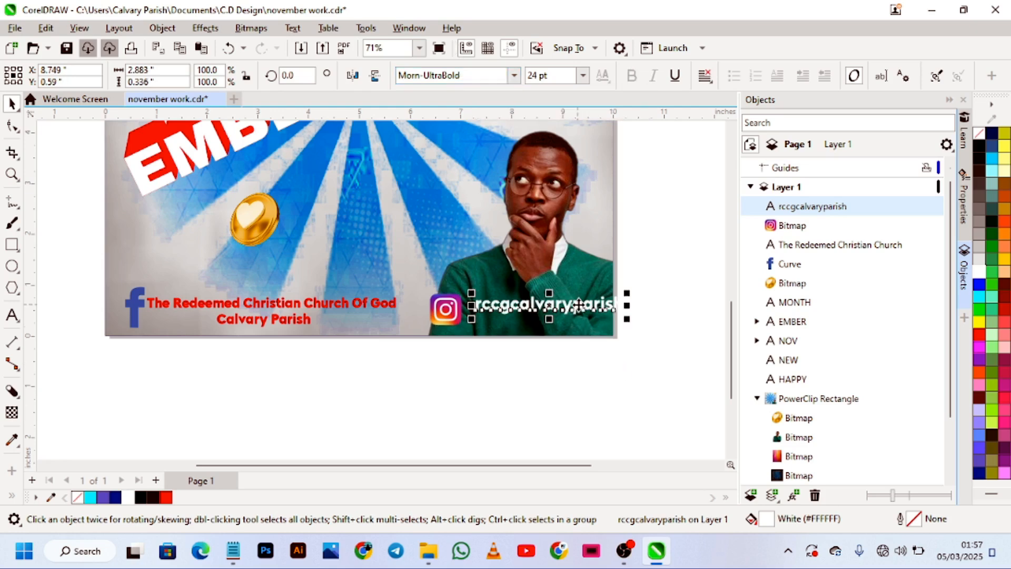
Step: Line up the Instagram handle and icon side by side over the green sweater, with a small gap between them and inside the page edge
mouse_move(579, 312)
mouse_down()
mouse_move(566, 330)
mouse_move(567, 318)
mouse_up()
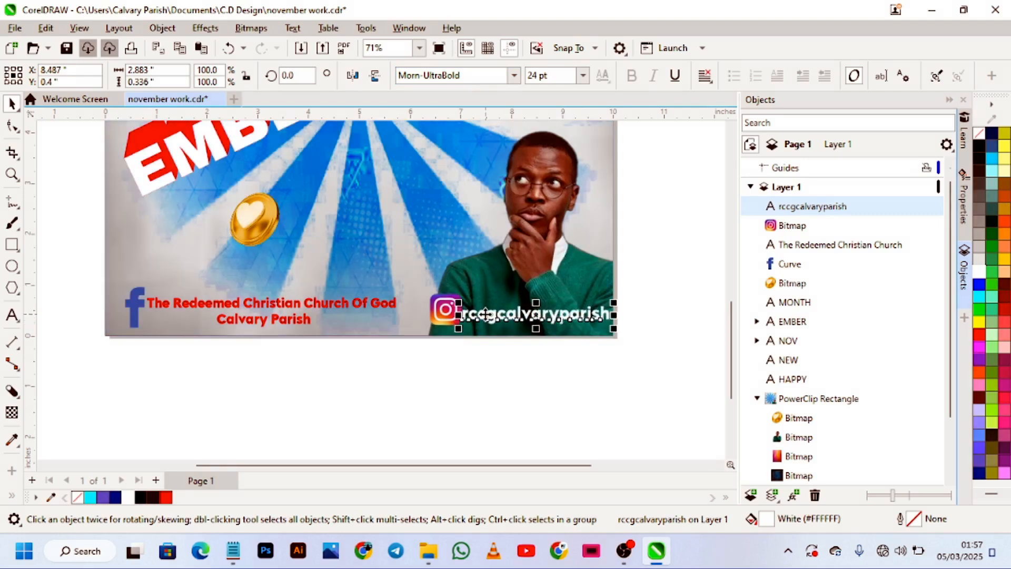
drag(439, 318, 439, 314)
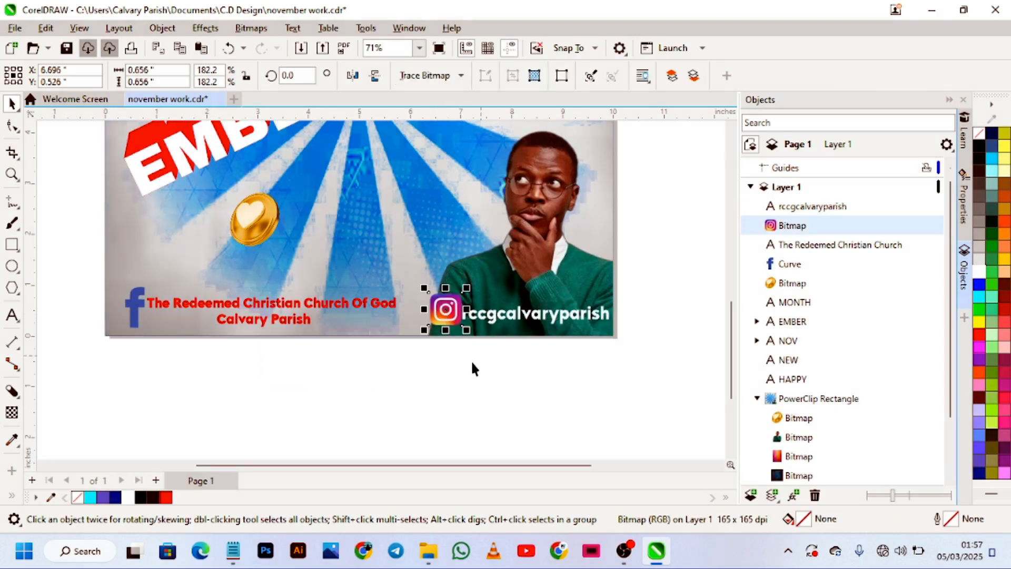
scroll(459, 334, up, 3)
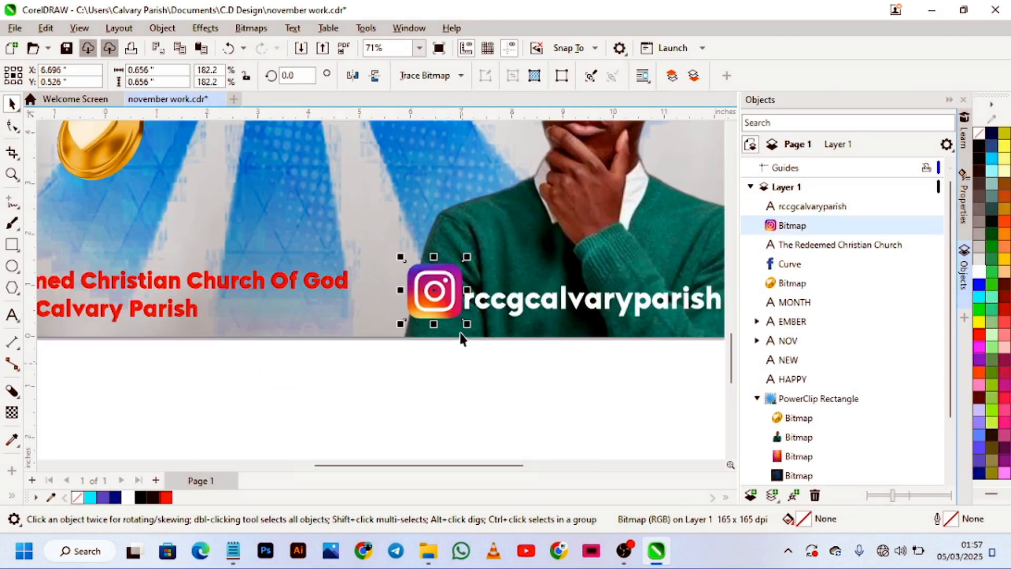
drag(446, 310, 434, 300)
click(469, 362)
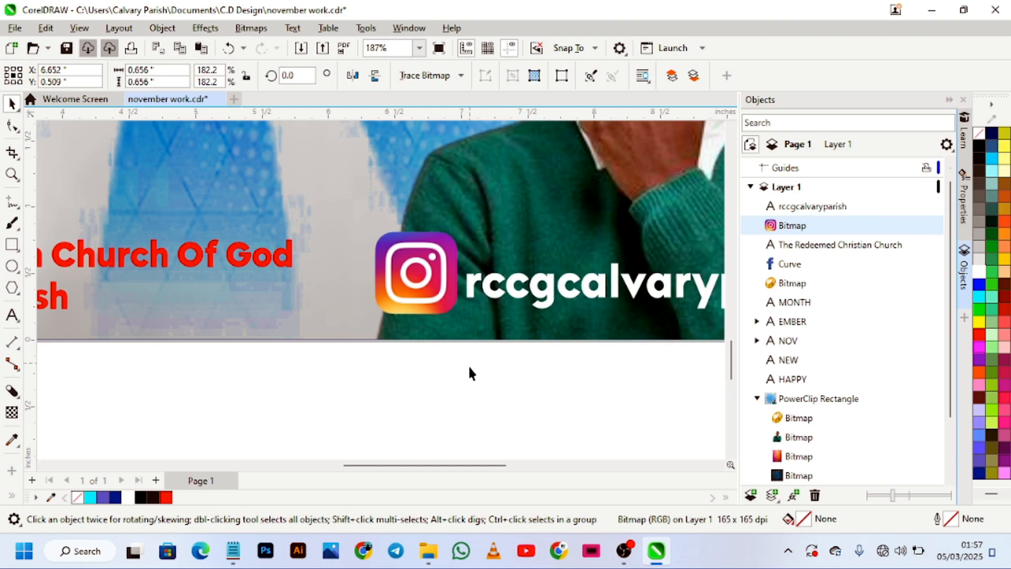
scroll(496, 356, down, 3)
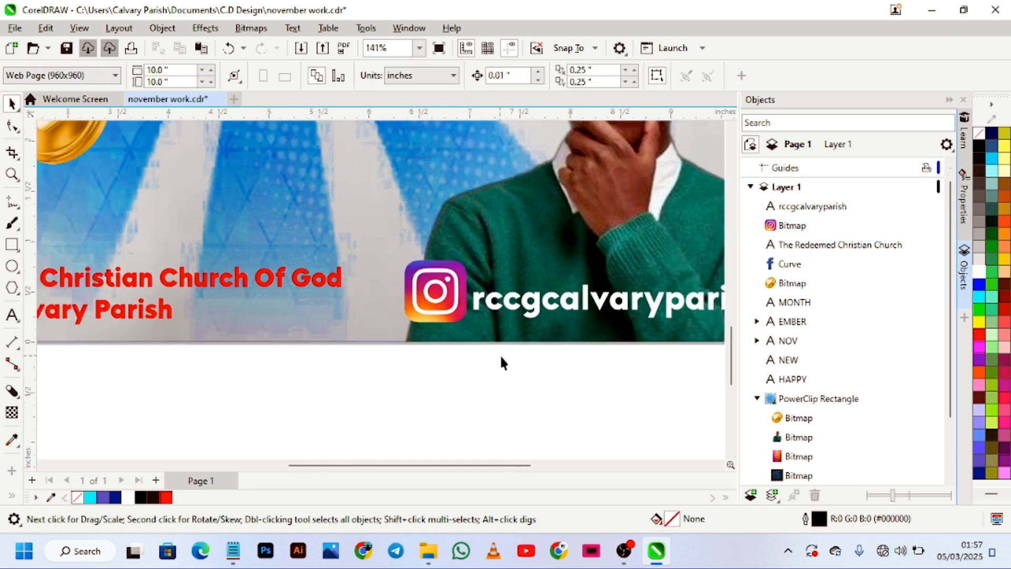
click(508, 317)
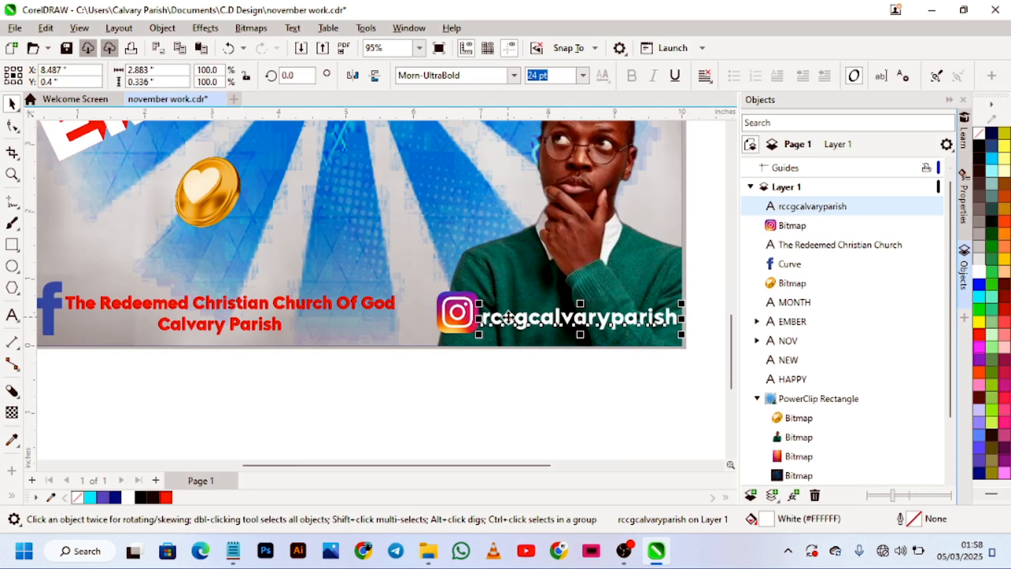
drag(509, 317, 506, 317)
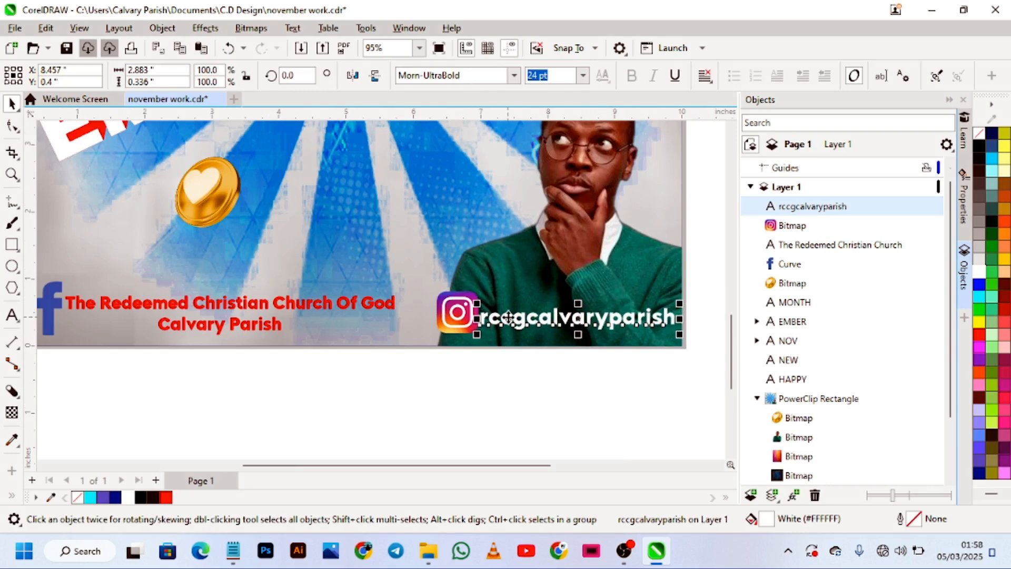
click(466, 419)
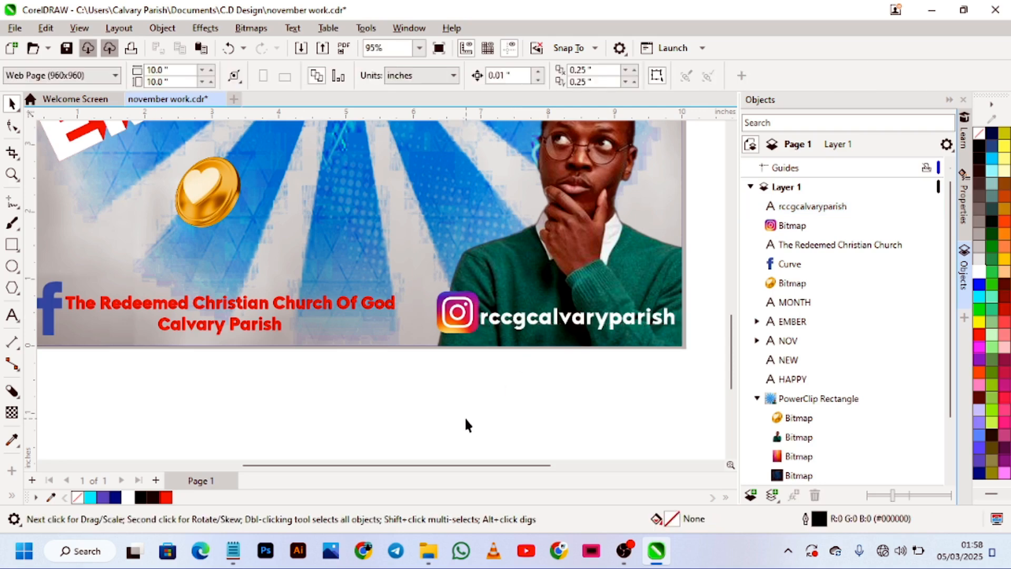
Step: Import the church logo RCCG CP LWU B.png from the november folder and place it along the flyer's upper edge
scroll(464, 424, down, 2)
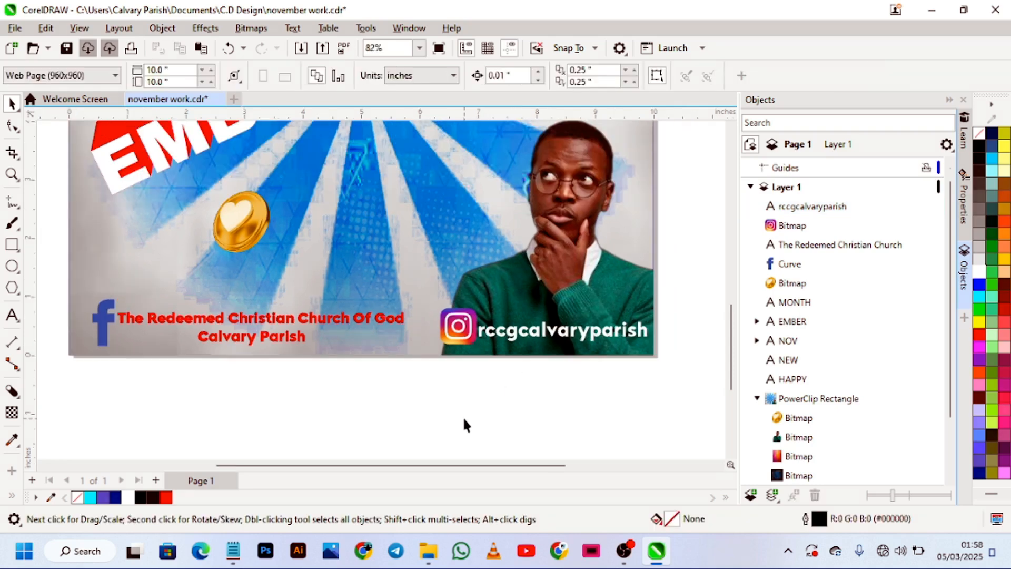
scroll(464, 425, down, 3)
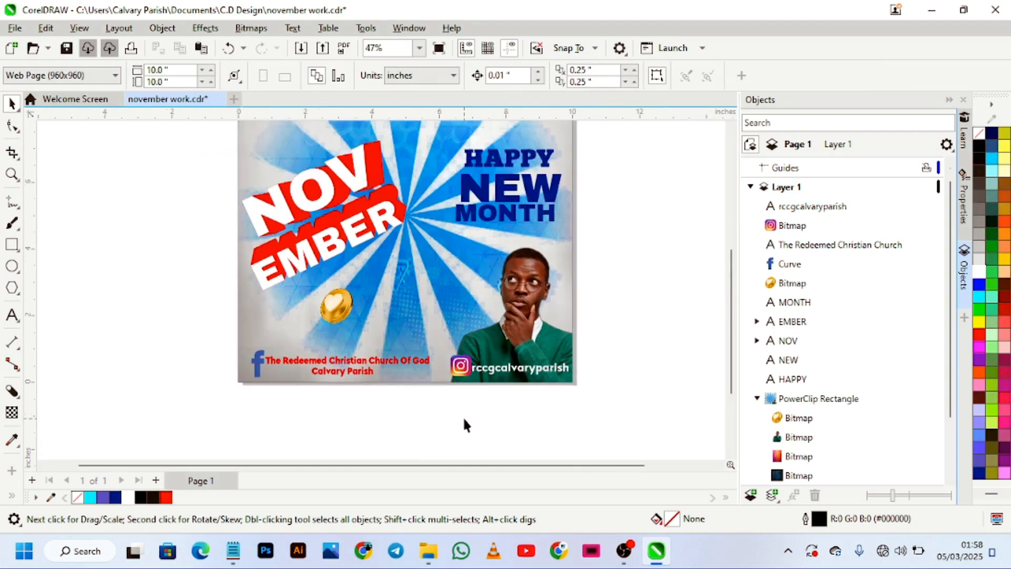
scroll(464, 425, down, 1)
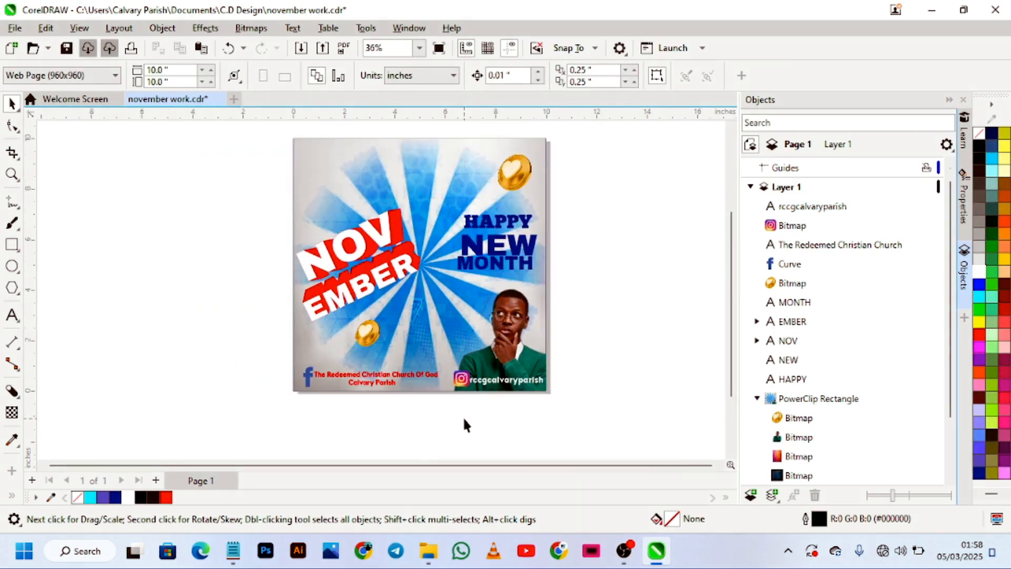
key(shift+F4)
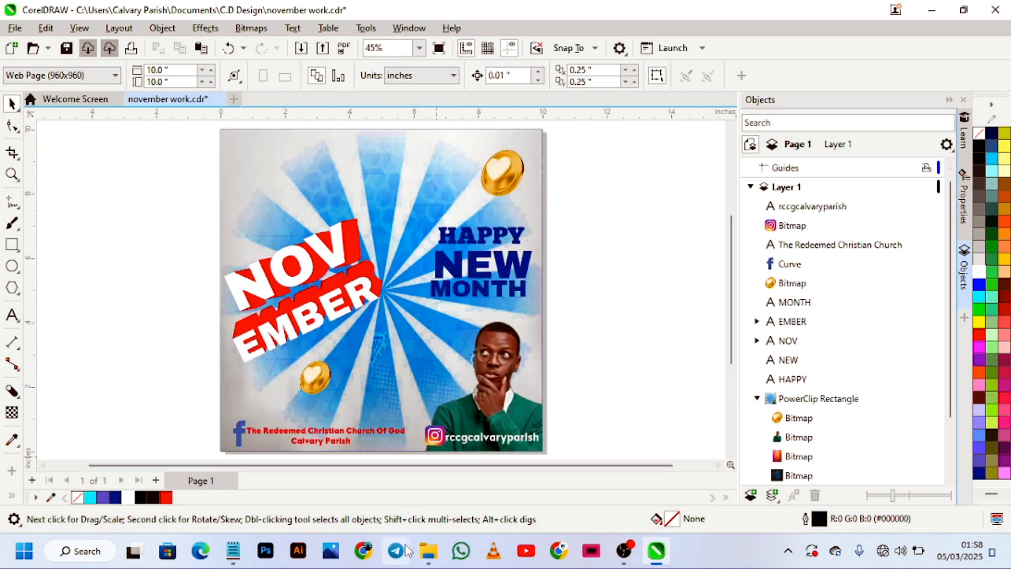
click(427, 562)
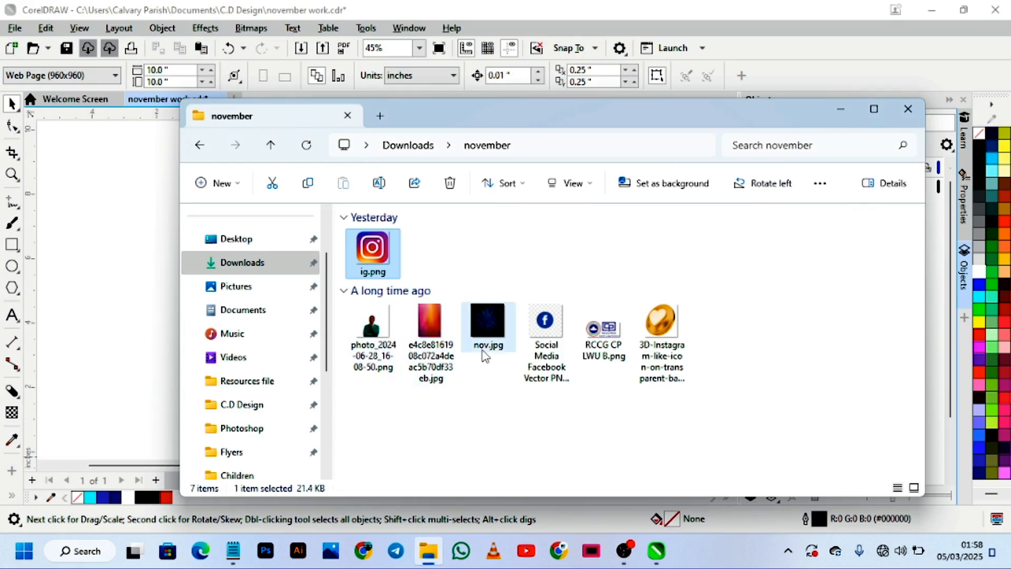
drag(262, 353, 377, 142)
click(152, 326)
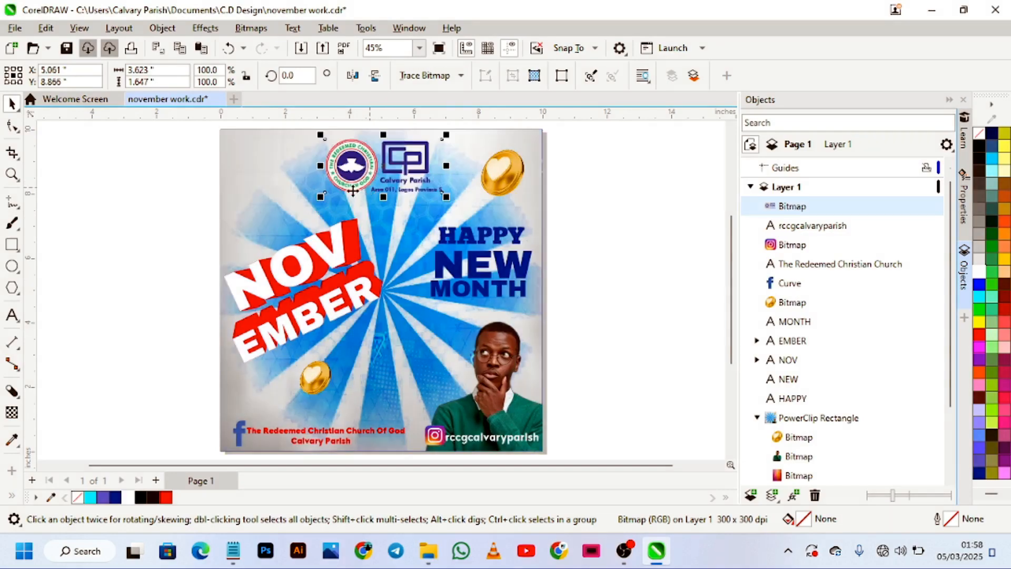
Step: Centre the church logo horizontally on the flyer background
shift+click(263, 185)
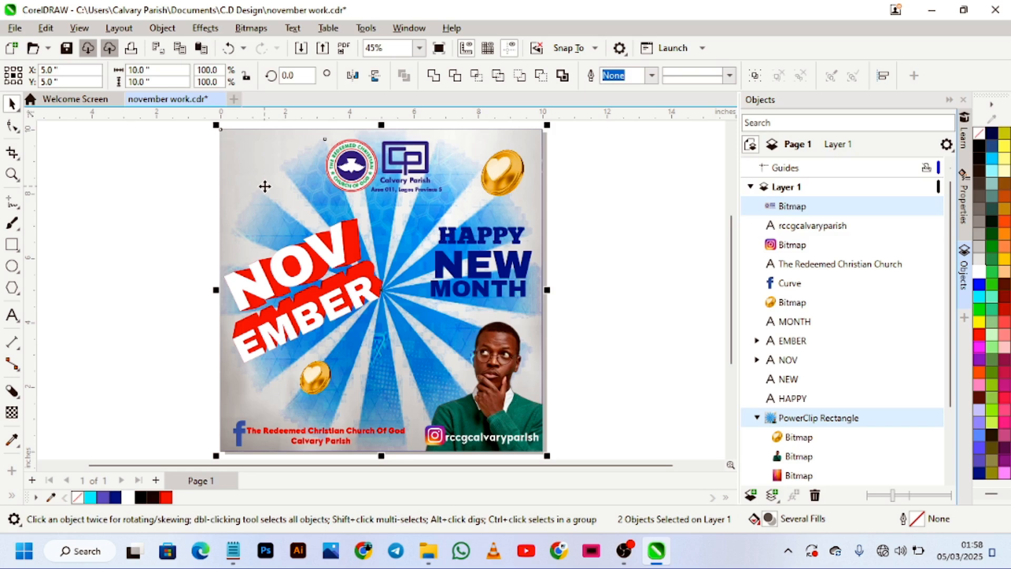
key(c)
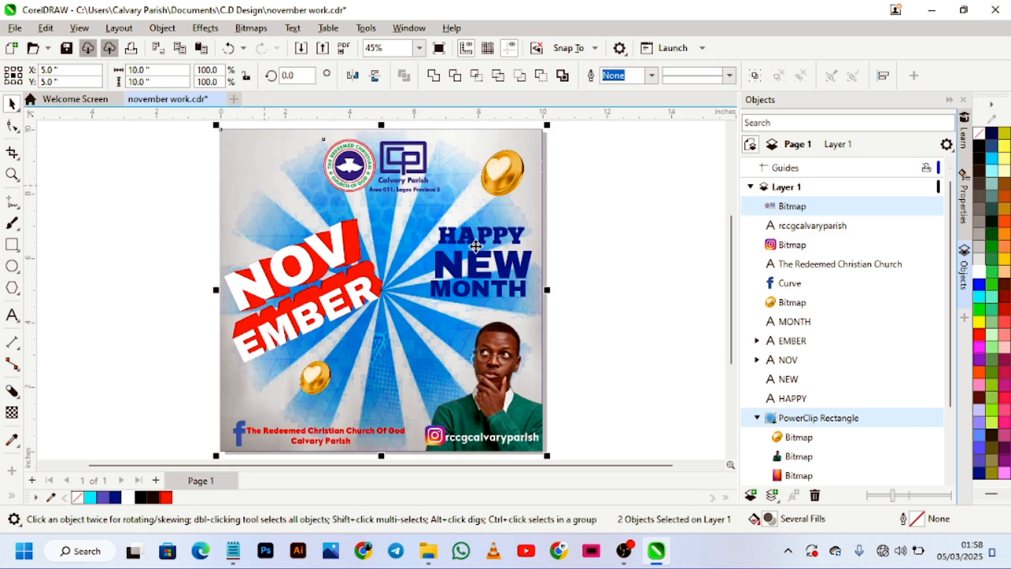
click(623, 236)
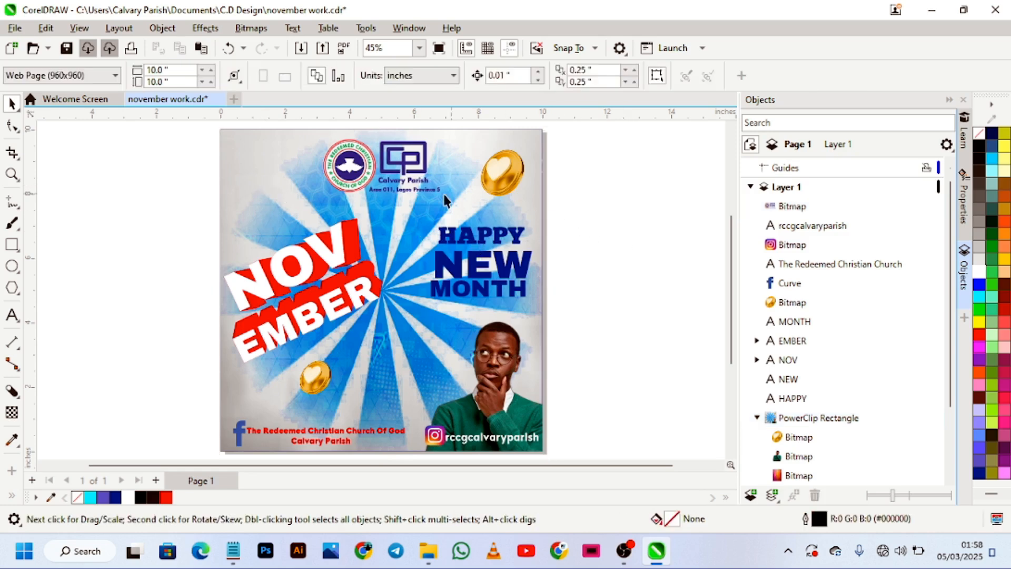
Step: Scale the church logo down to about 69%, about 2.5 inches wide, and reposition it near the middle of the flyer's upper edge
click(399, 191)
drag(445, 197, 429, 190)
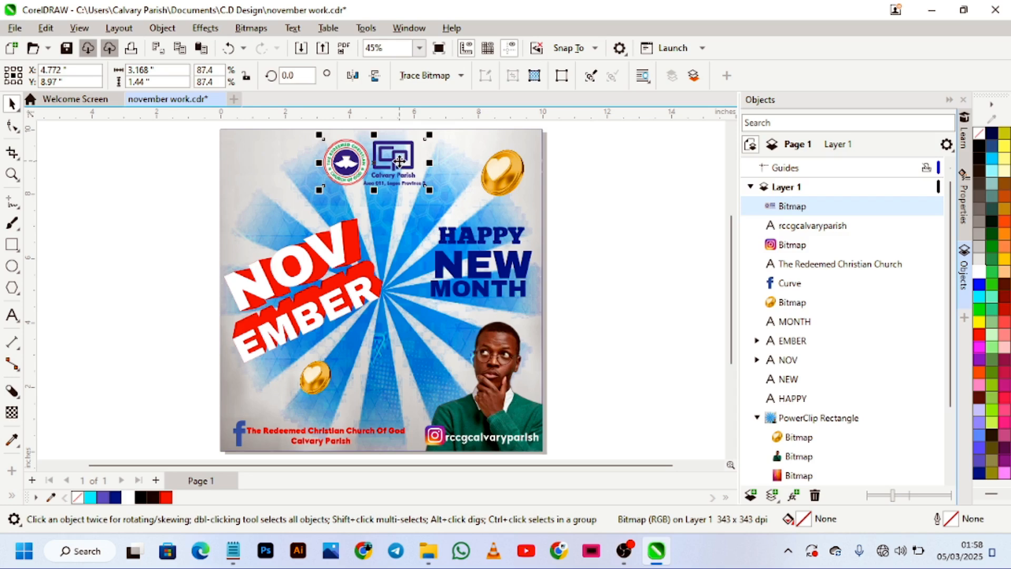
drag(399, 160, 410, 177)
key(Left)
key(Left)
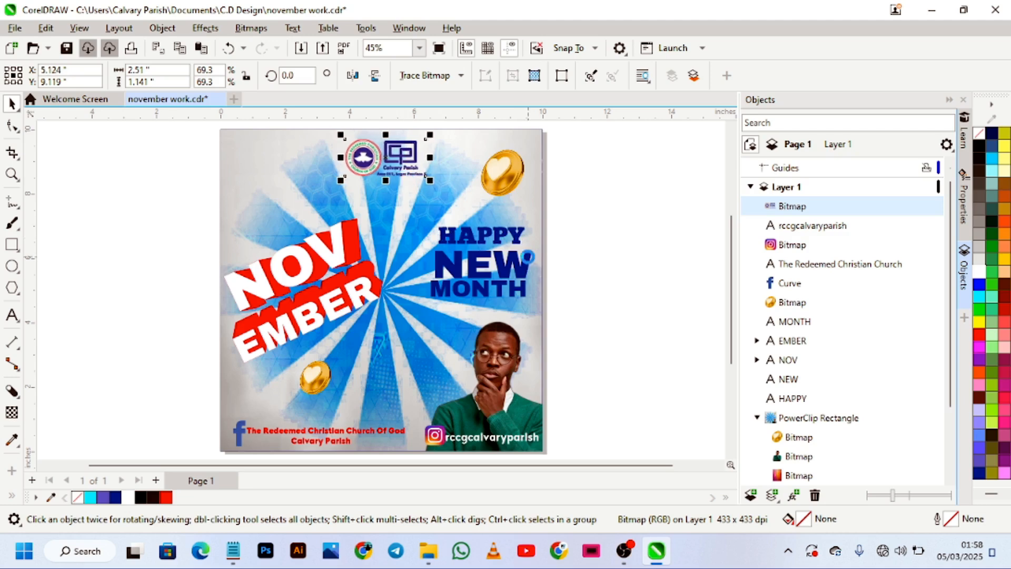
Step: Scale the clipped gold coin near the flyer's upper edge down to about 1.24 inches and move it slightly inward, within the background PowerClip
click(611, 258)
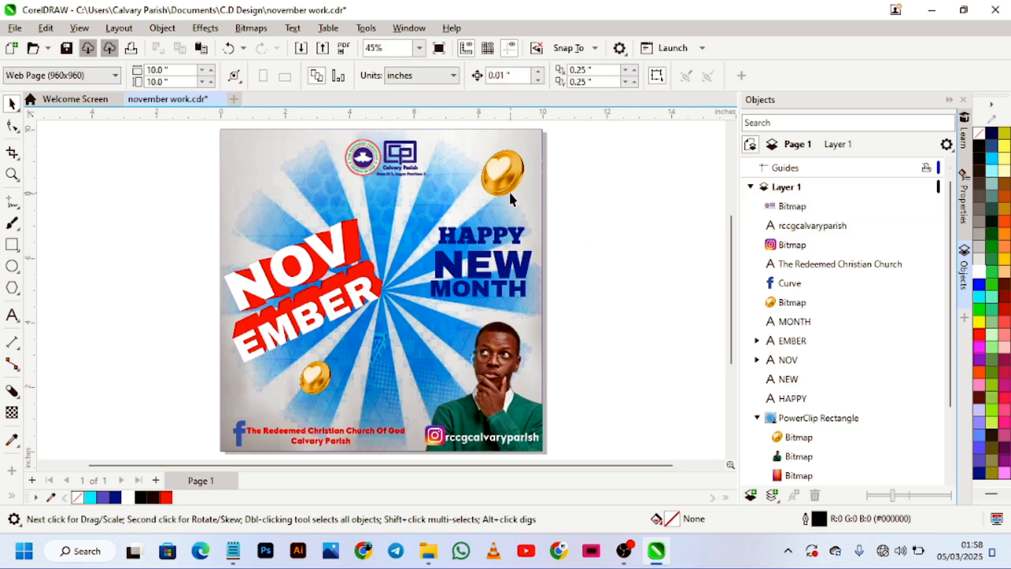
click(507, 191)
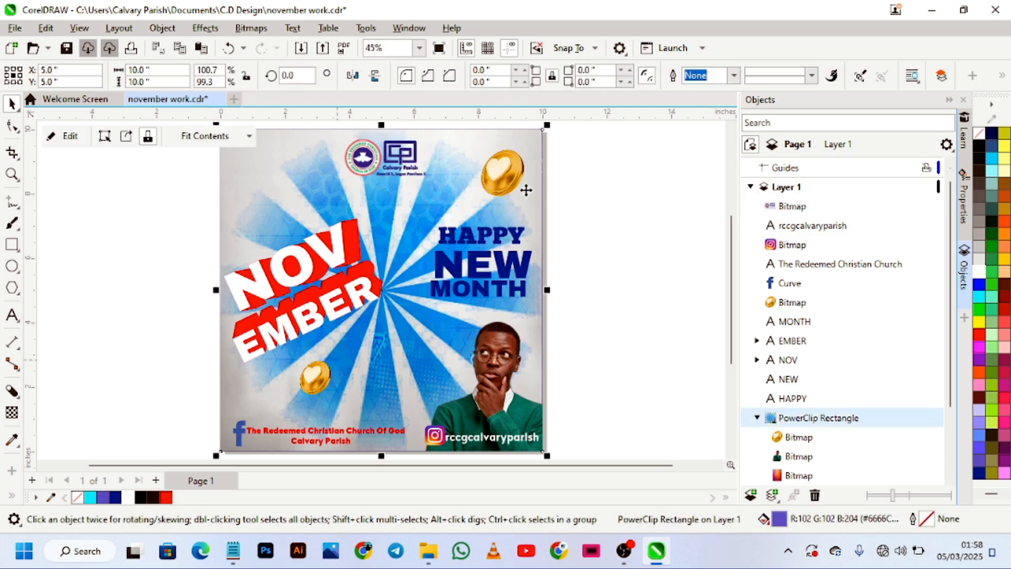
click(508, 170)
click(507, 171)
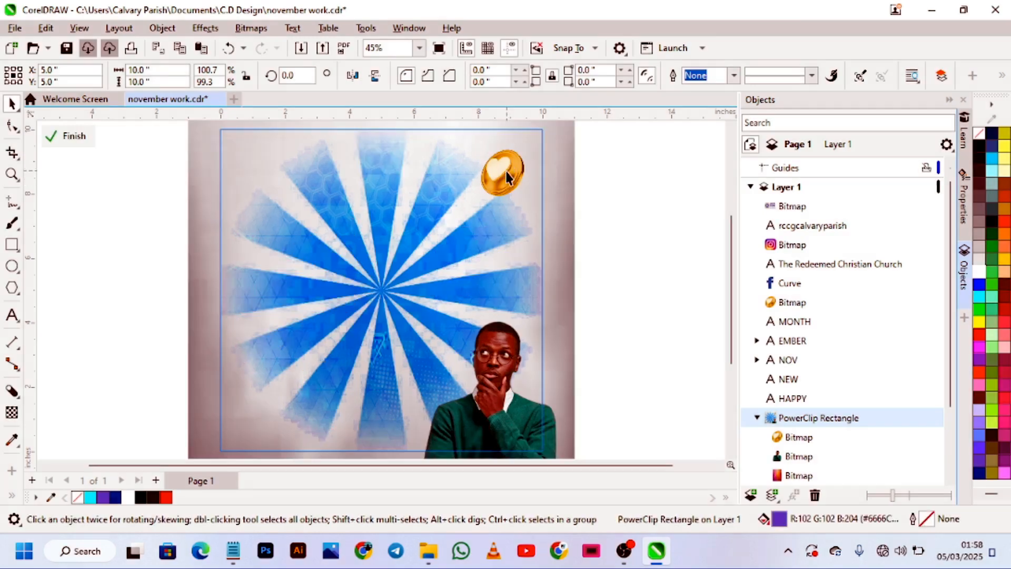
click(505, 174)
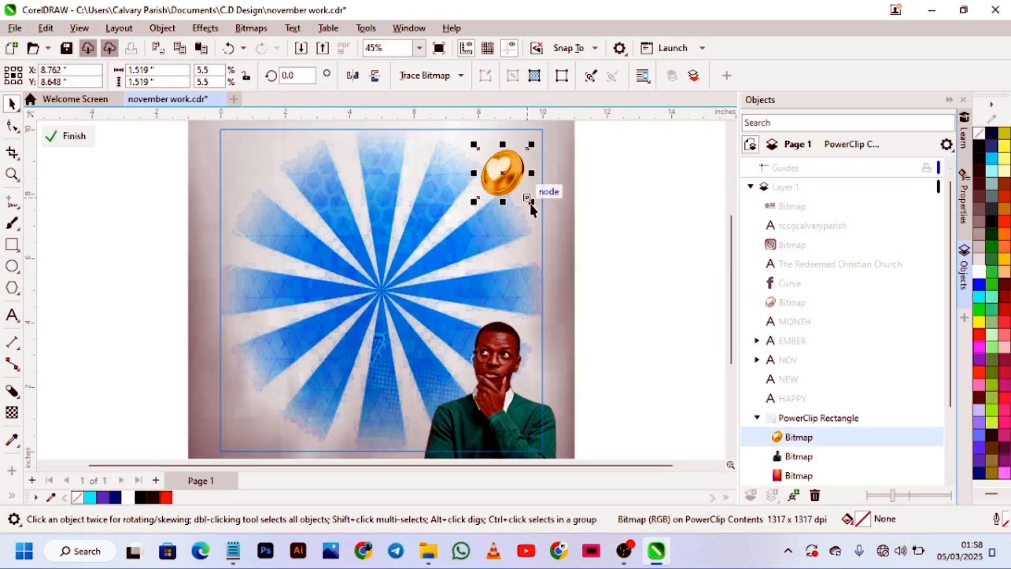
drag(531, 201, 498, 179)
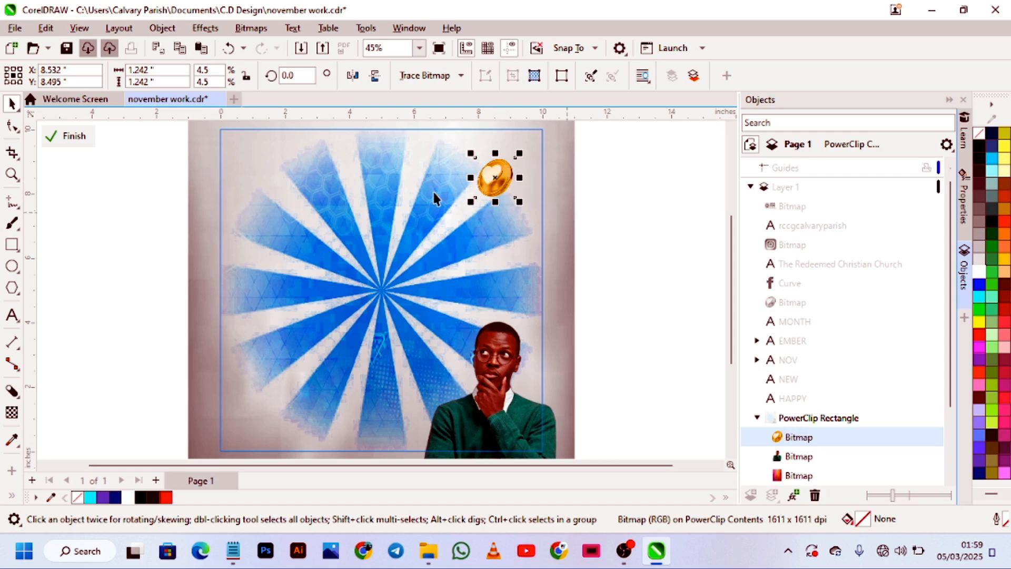
click(83, 138)
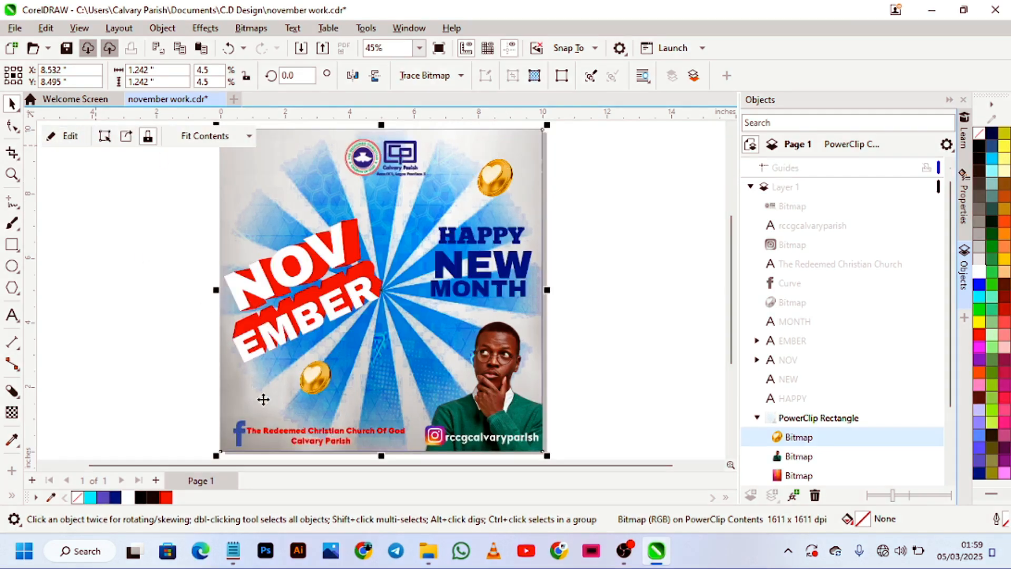
Step: Enlarge the gold coin below EMBER to about 1.31 inches and move it slightly down, just above the church name
click(314, 390)
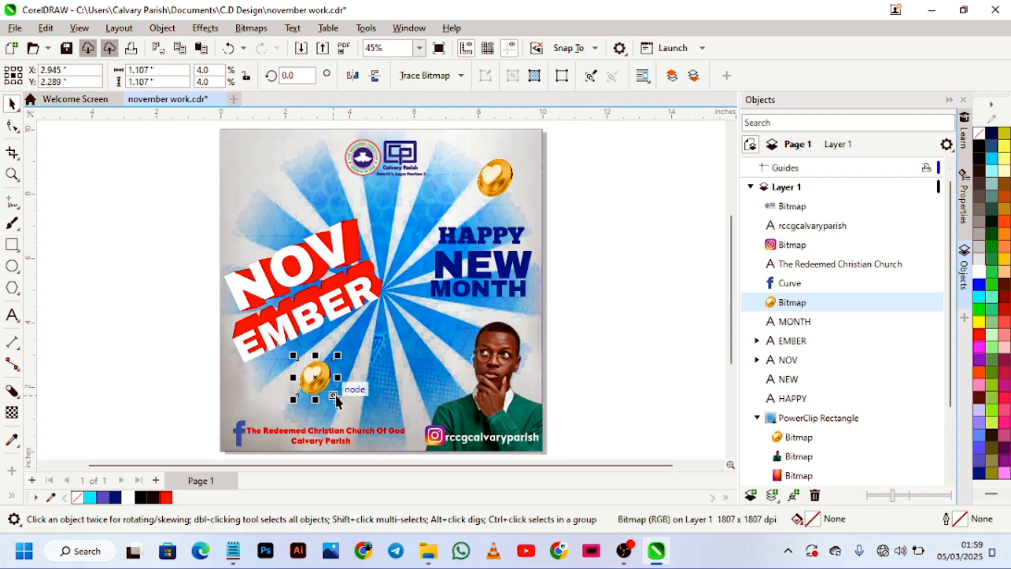
mouse_move(336, 396)
mouse_down()
mouse_move(345, 406)
mouse_move(317, 401)
mouse_up()
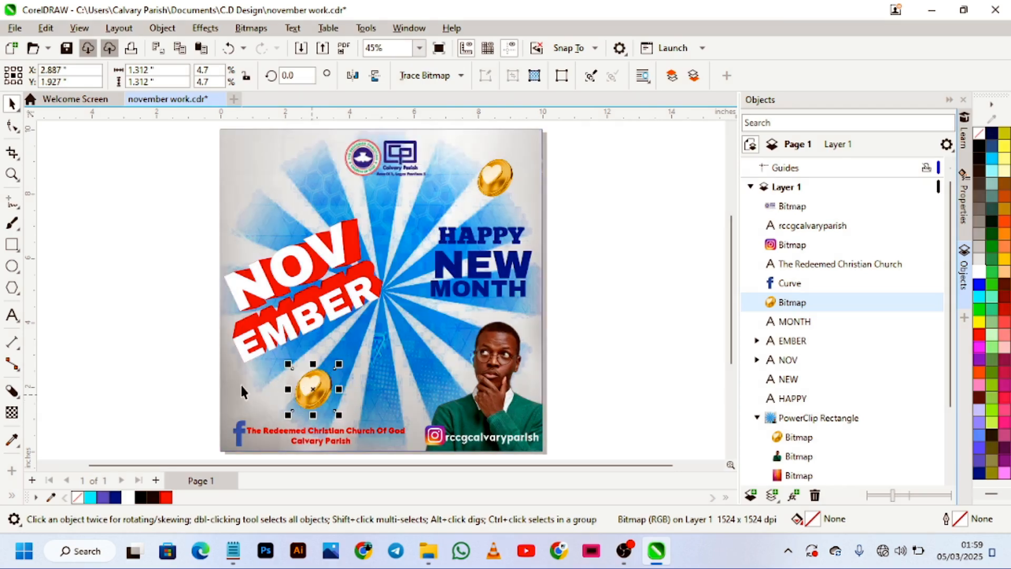
click(165, 367)
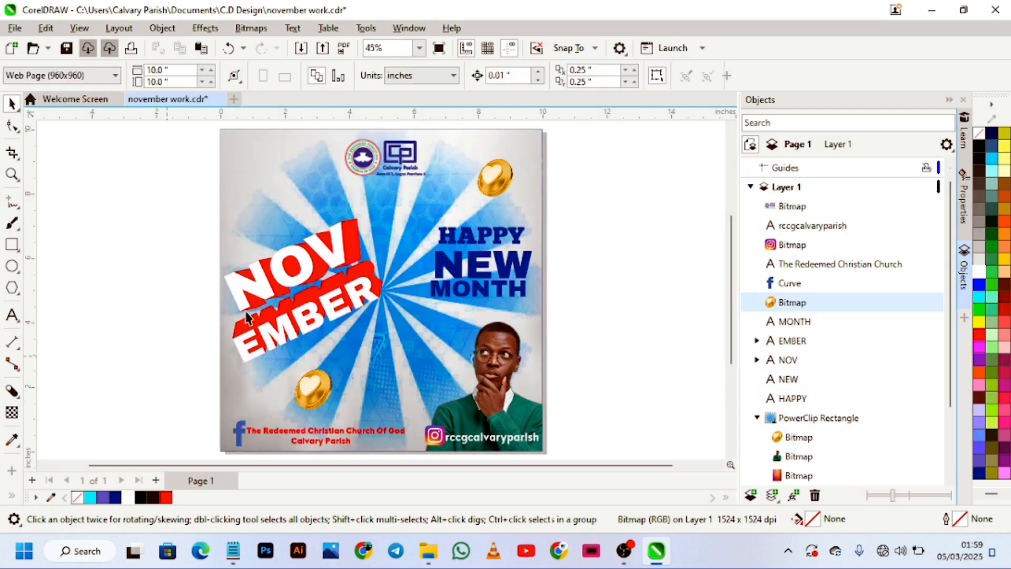
click(267, 279)
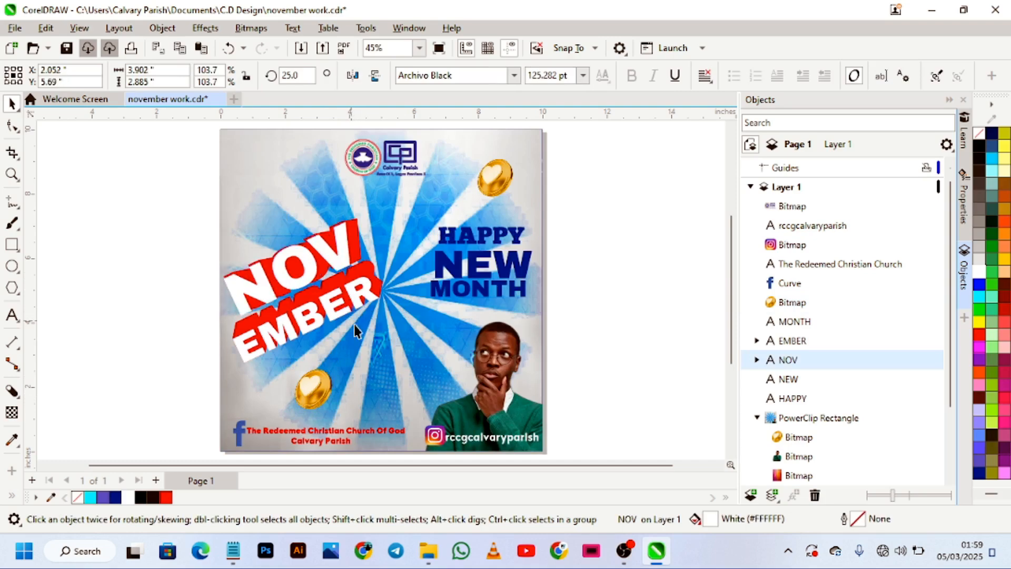
click(352, 328)
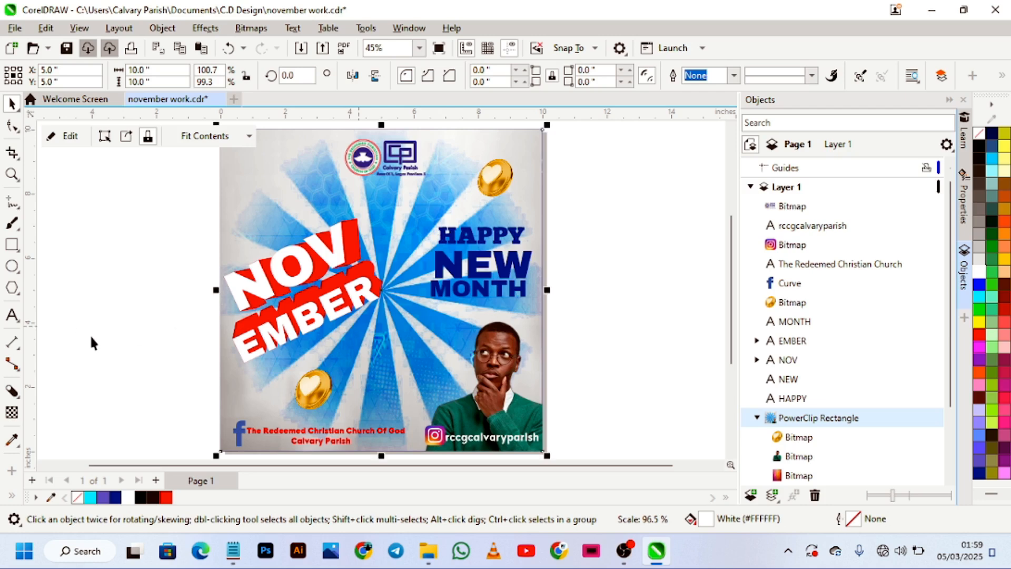
click(141, 345)
click(300, 339)
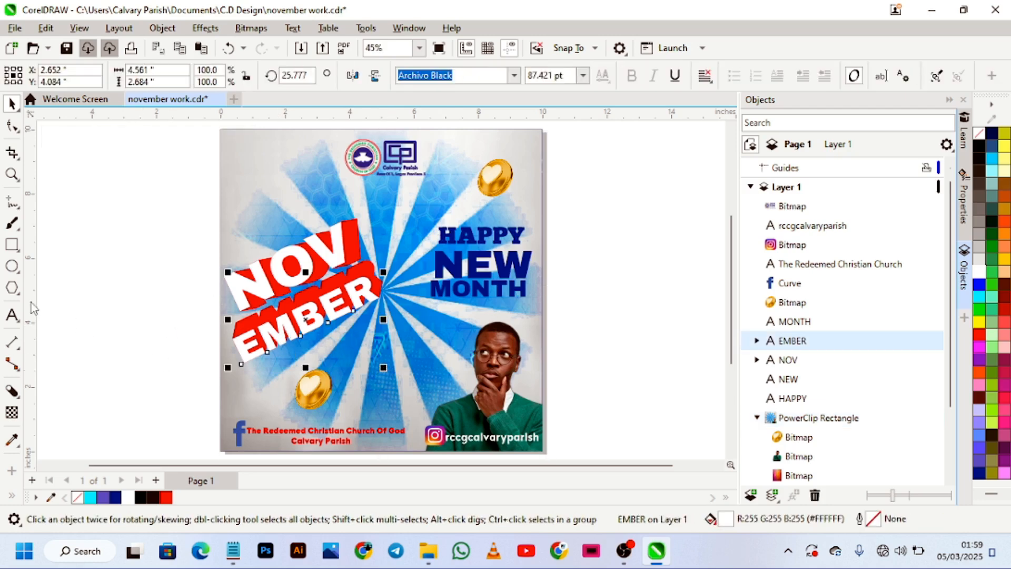
click(93, 311)
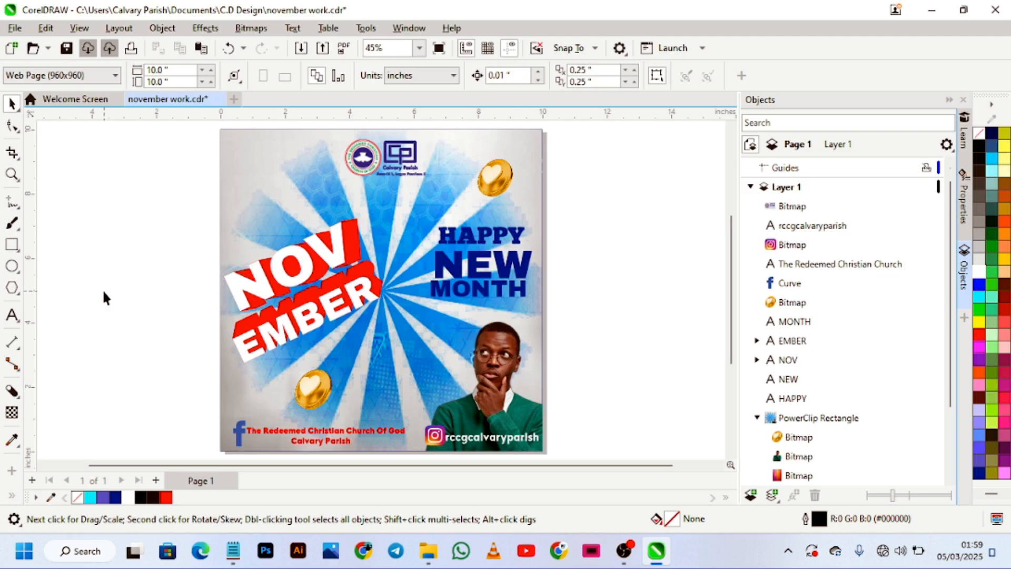
Step: Save the document, and scale the NEW text down to about 2.2 inches wide, placing it directly beneath HAPPY
key(ctrl+s)
click(487, 275)
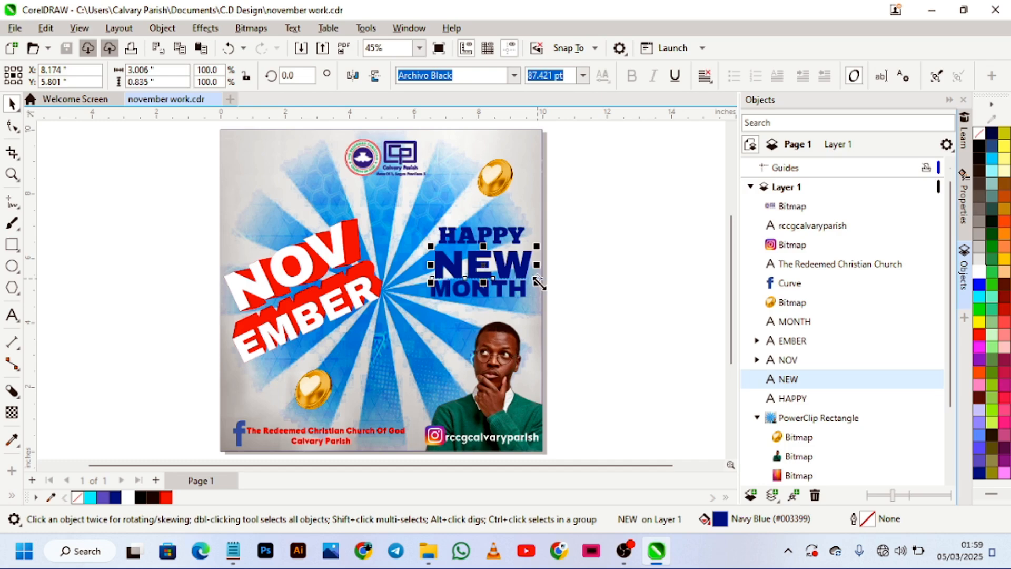
drag(537, 281, 502, 279)
scroll(502, 280, up, 1)
scroll(501, 281, up, 1)
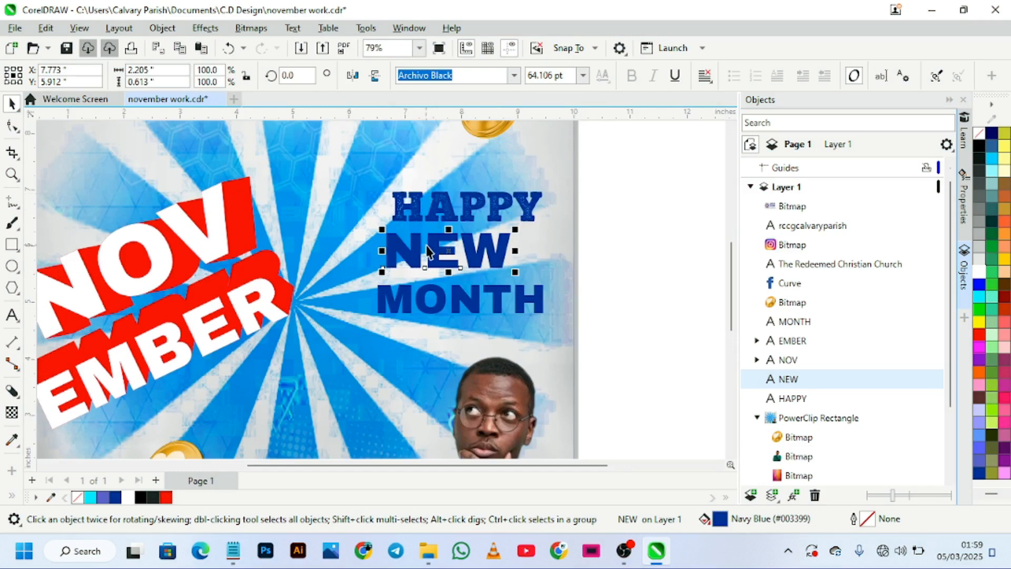
drag(431, 246, 437, 239)
Step: Move the MONTH text up directly beneath NEW, with its left edge roughly in line with the words above
click(436, 301)
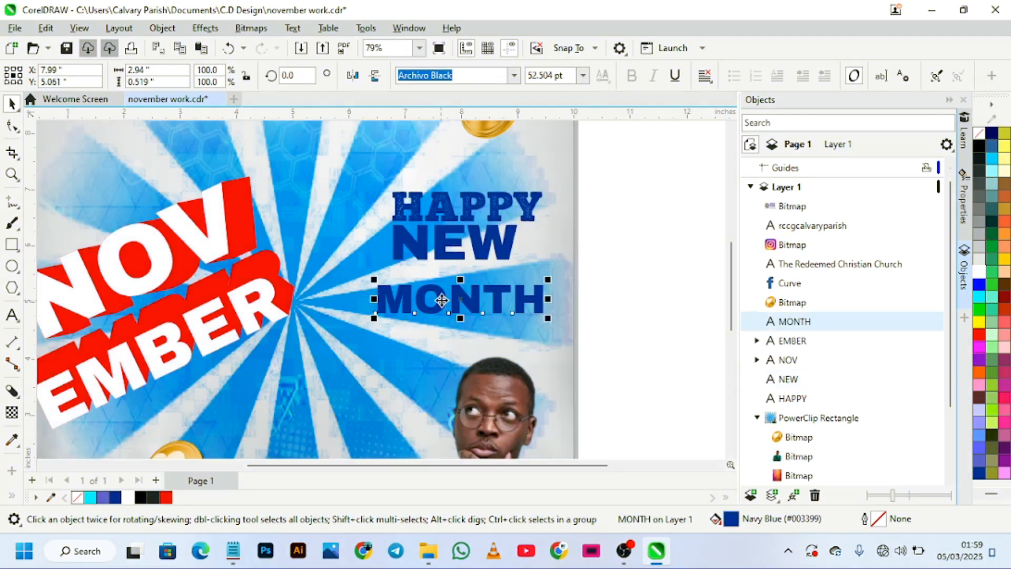
drag(440, 300, 455, 278)
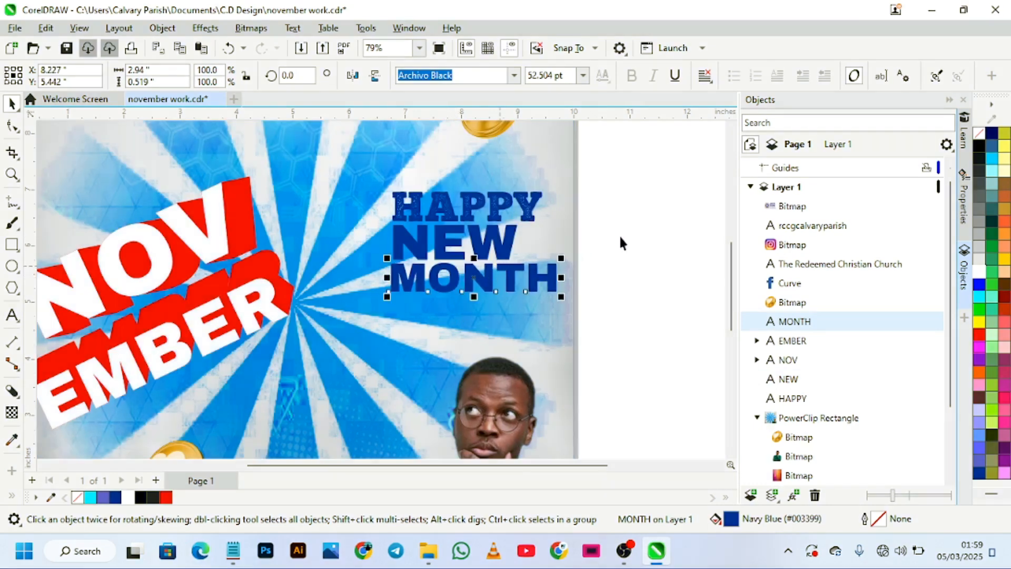
click(627, 199)
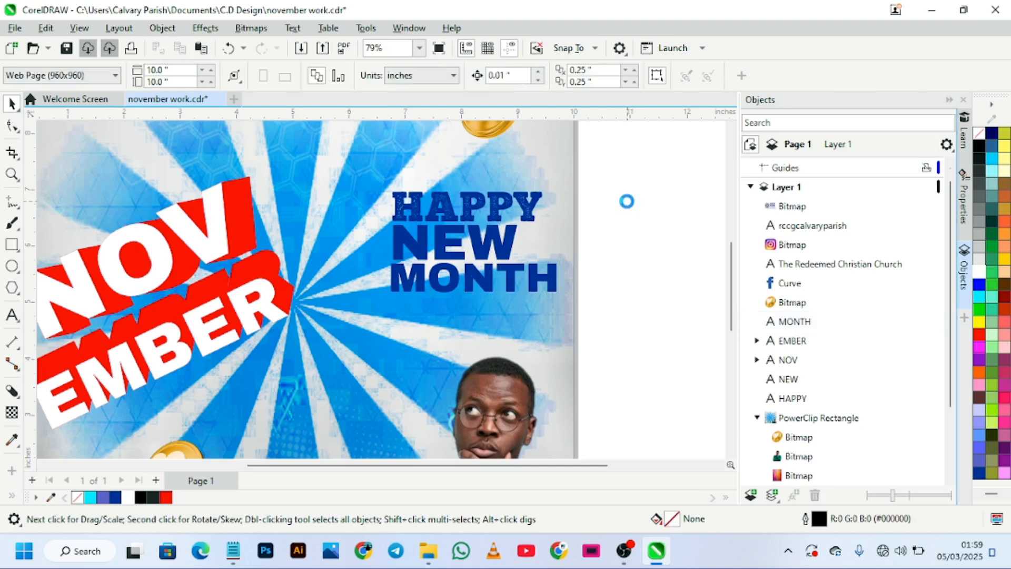
Step: Export the flyer to the New Month Flyers folder as november work.jpg, using High quality JPEG, RGB Color (24-bit) and 80% quality
key(ctrl+e)
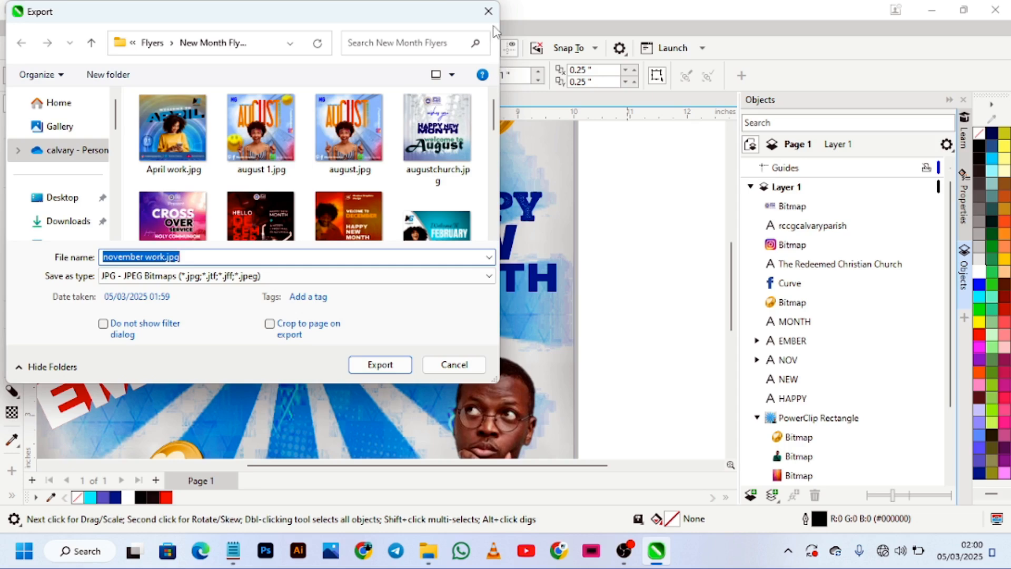
click(488, 11)
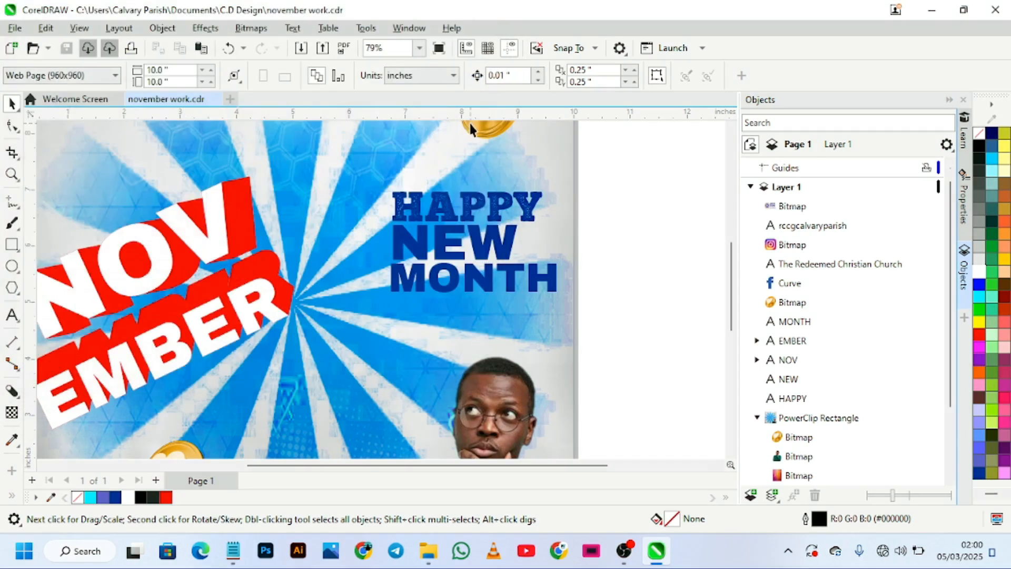
key(shift+F4)
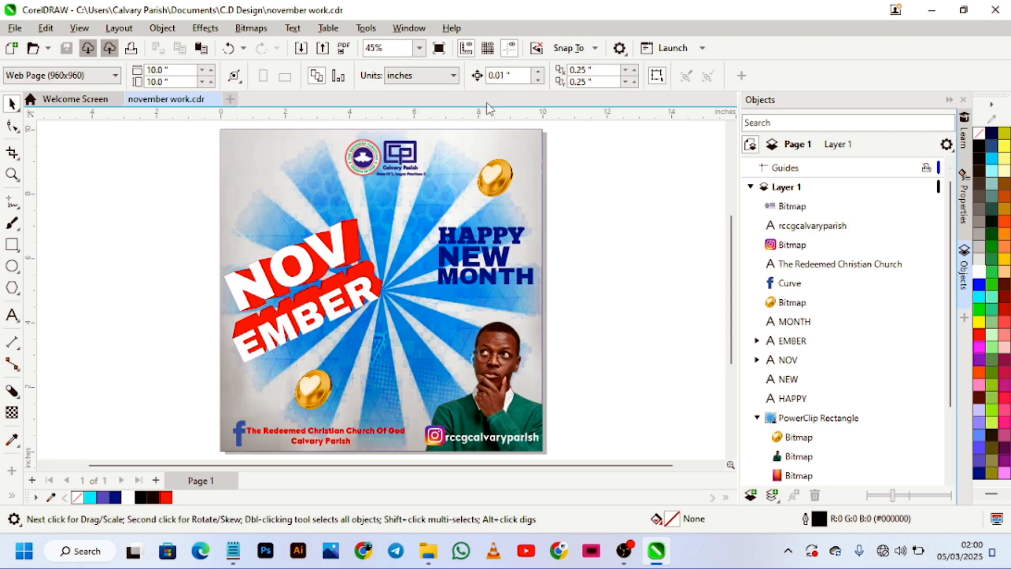
key(ctrl+e)
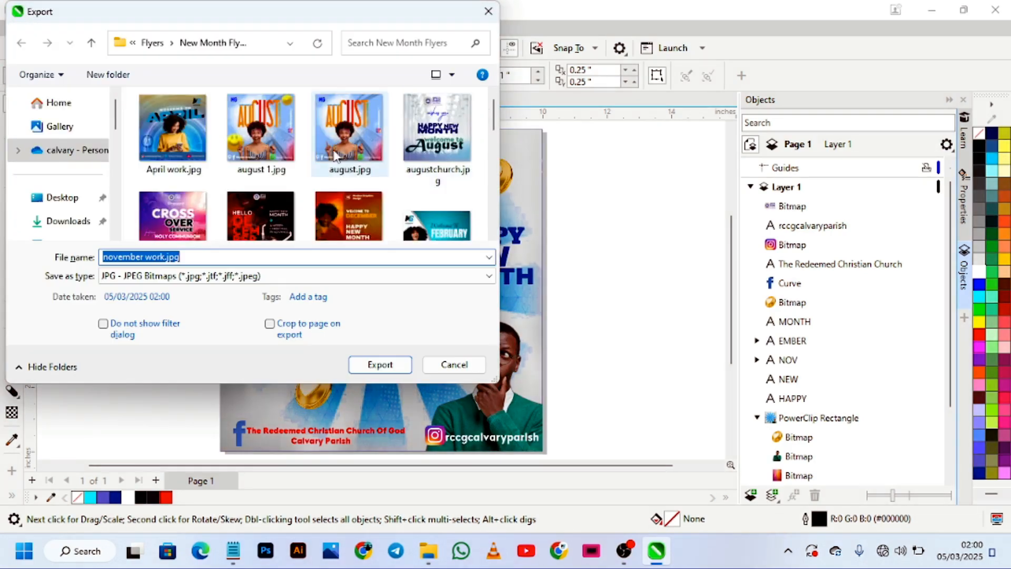
scroll(272, 149, down, 3)
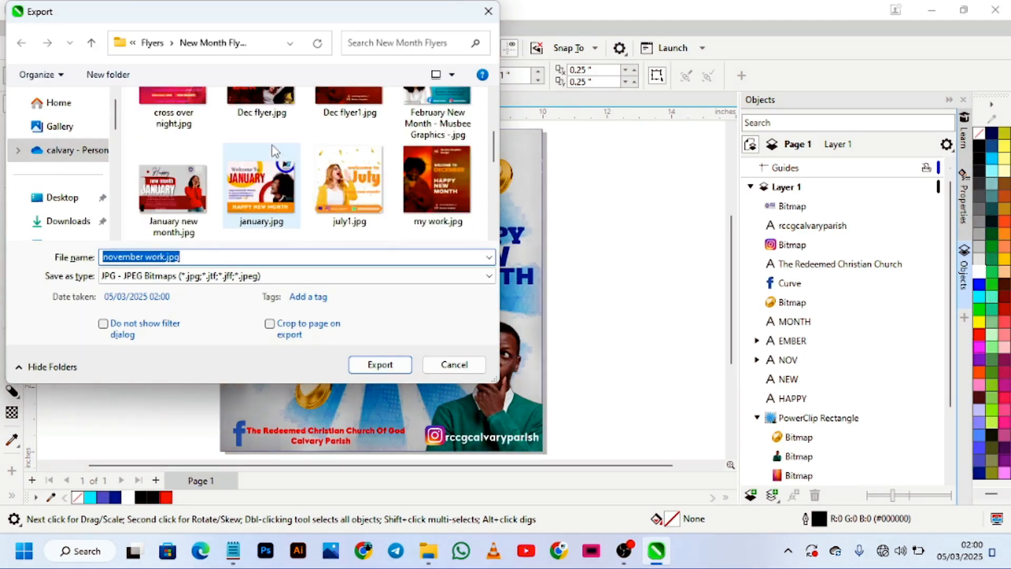
scroll(274, 145, down, 5)
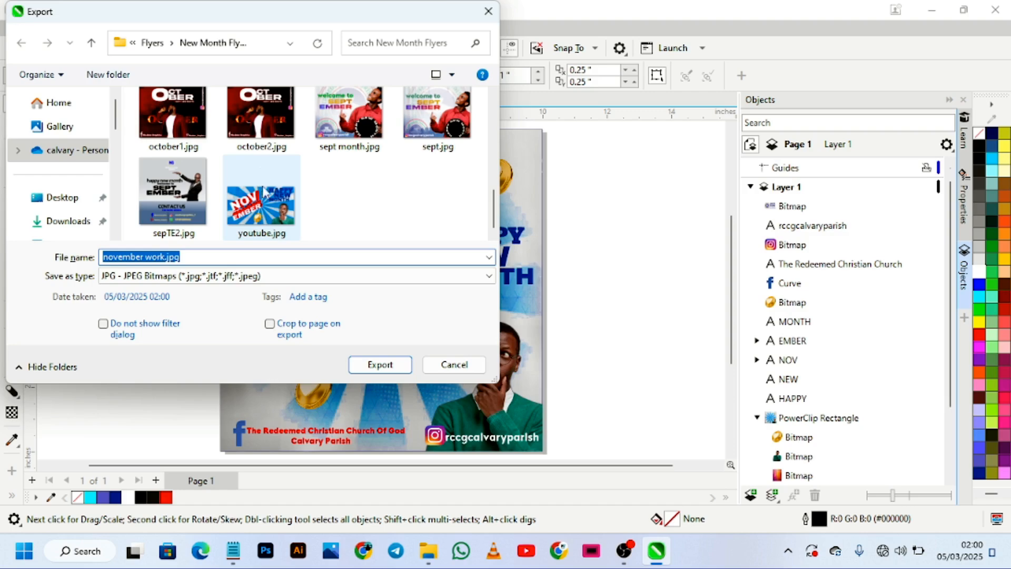
click(364, 367)
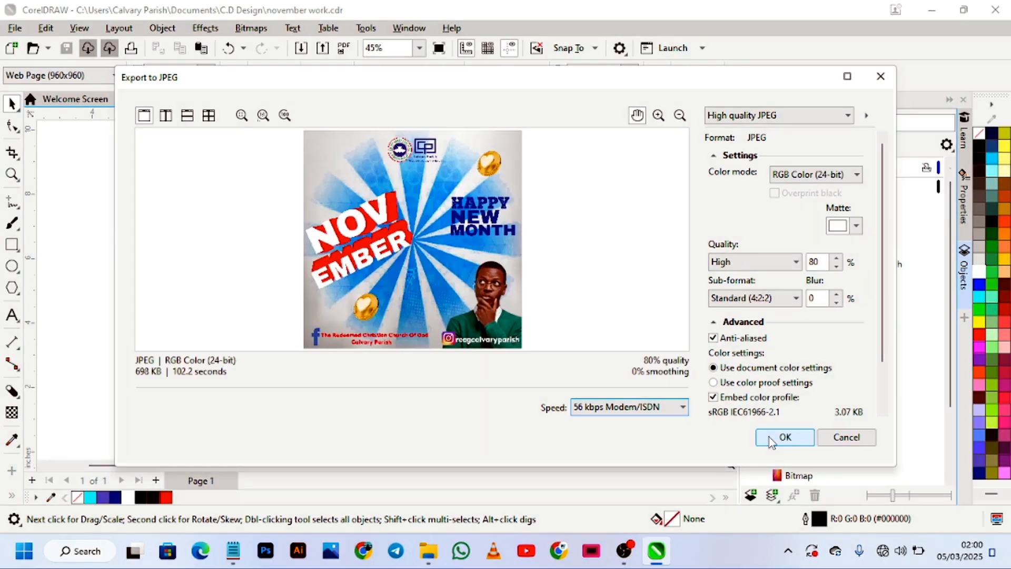
click(769, 438)
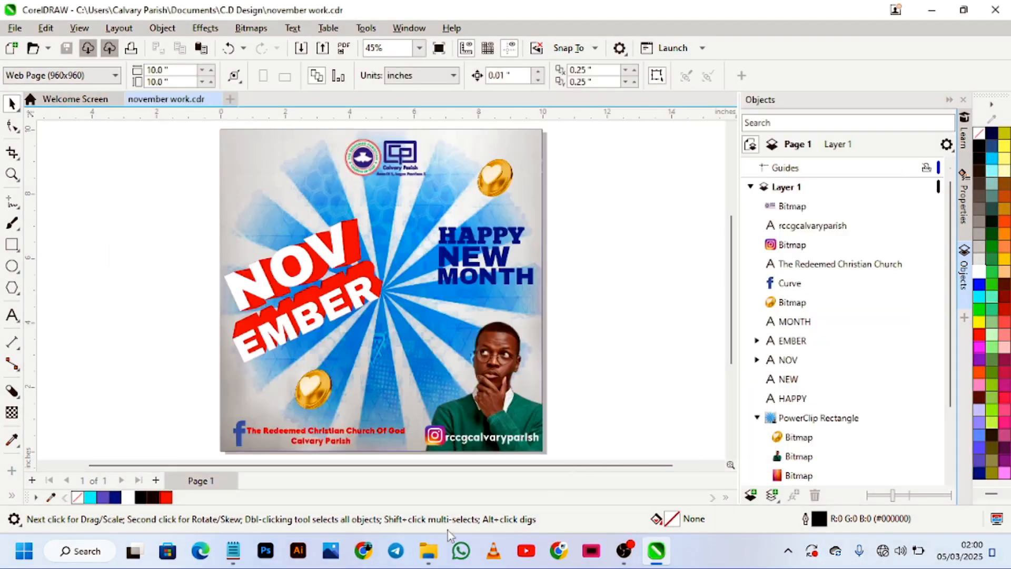